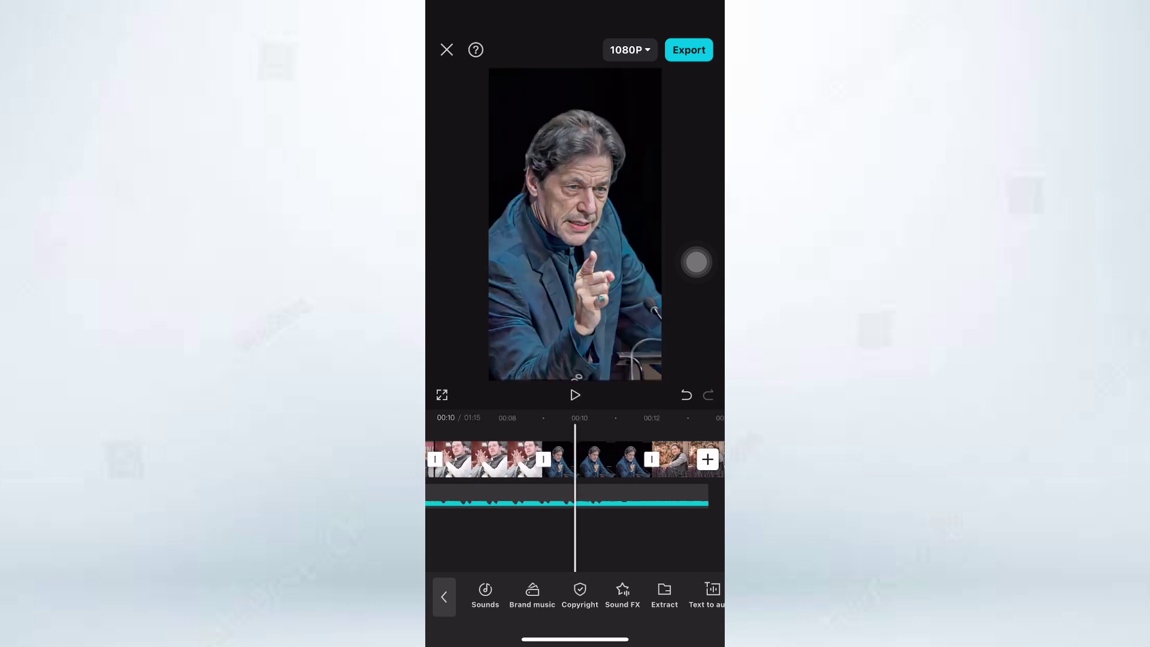
Scroll the timeline back over the 01:15 portrait montage and its extracted audio track
scroll(575, 460, "left", 10)
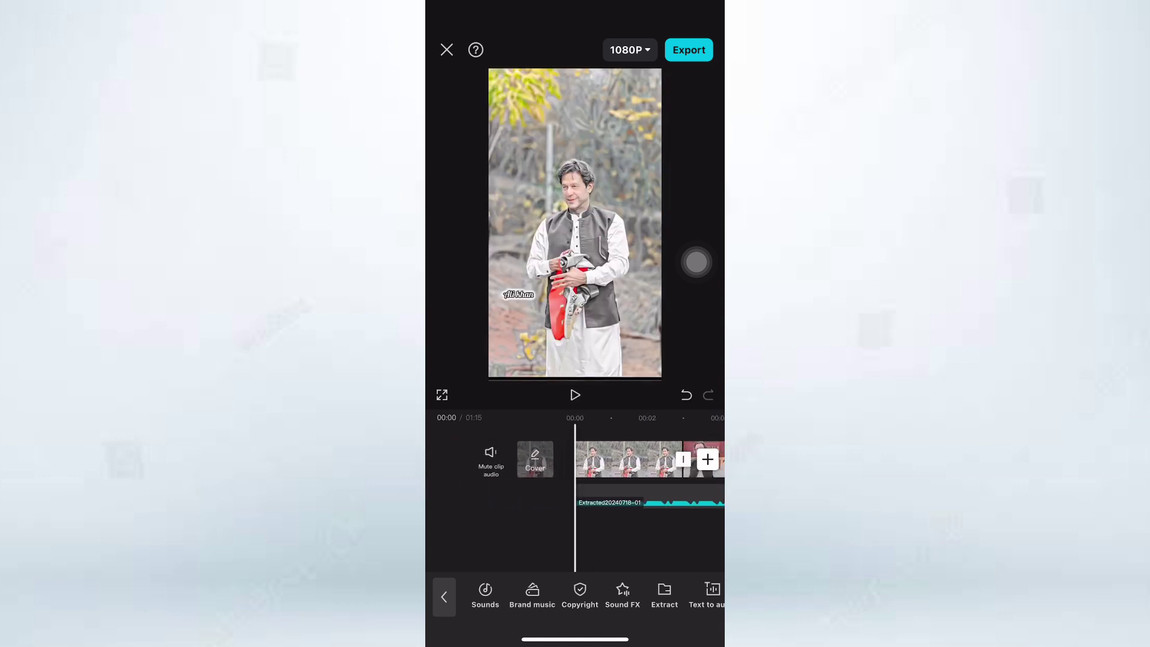
Manually mark beats along the extracted audio track while it plays, then reopen Beats to check them
left_click(683, 502)
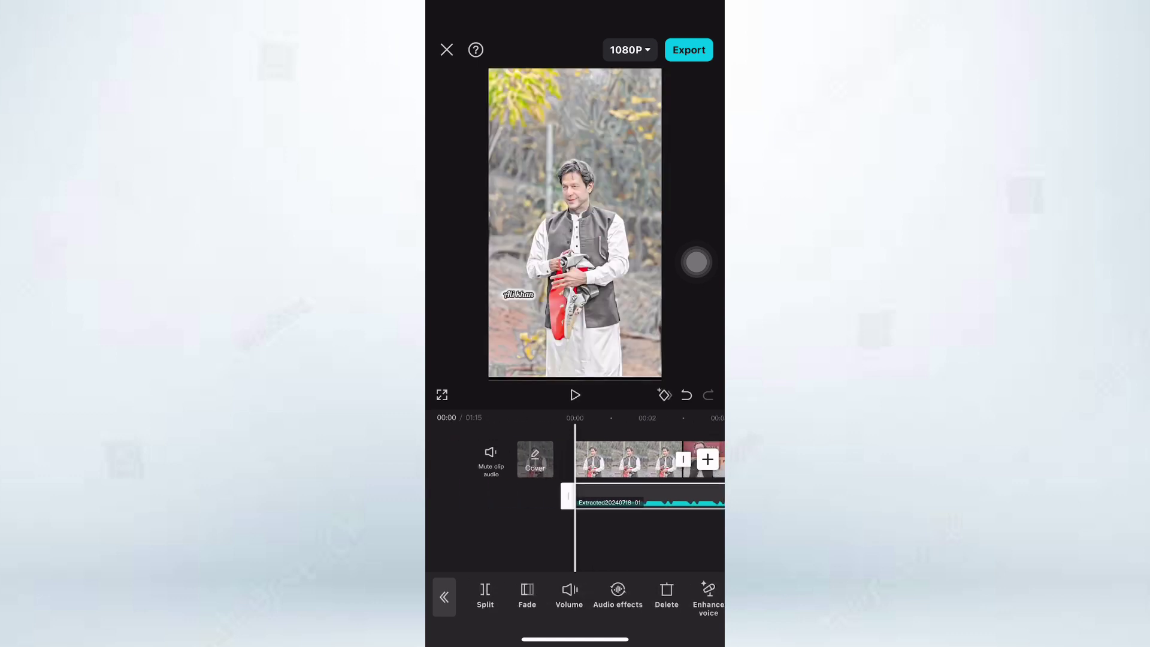
scroll(575, 596, "right", 5)
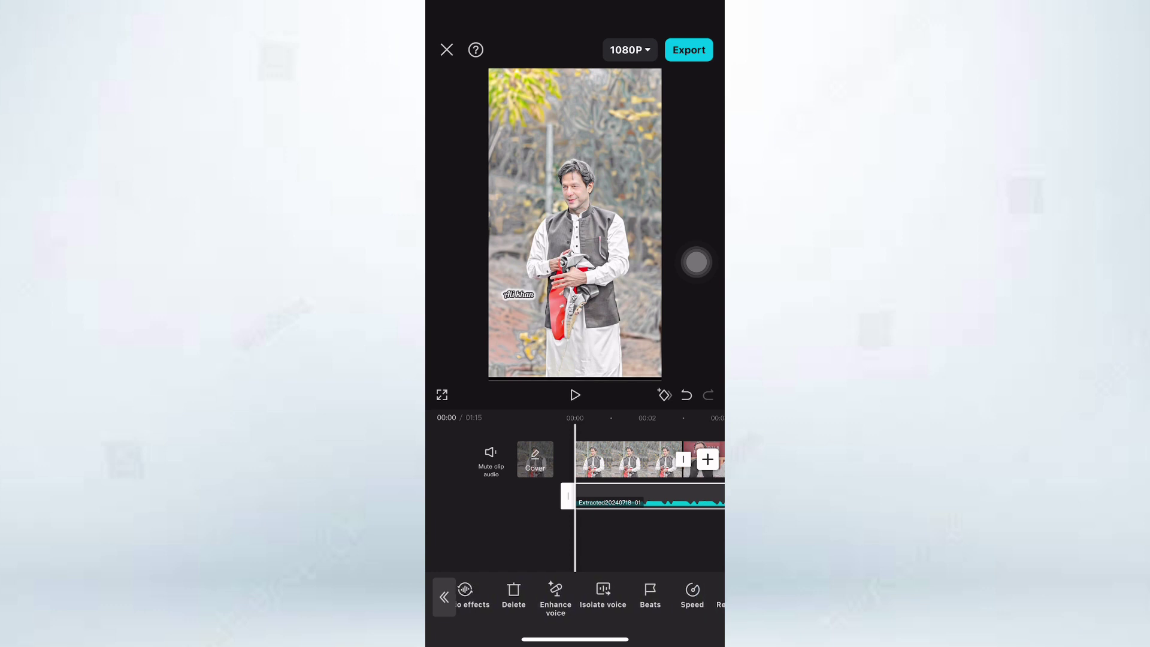
left_click(649, 596)
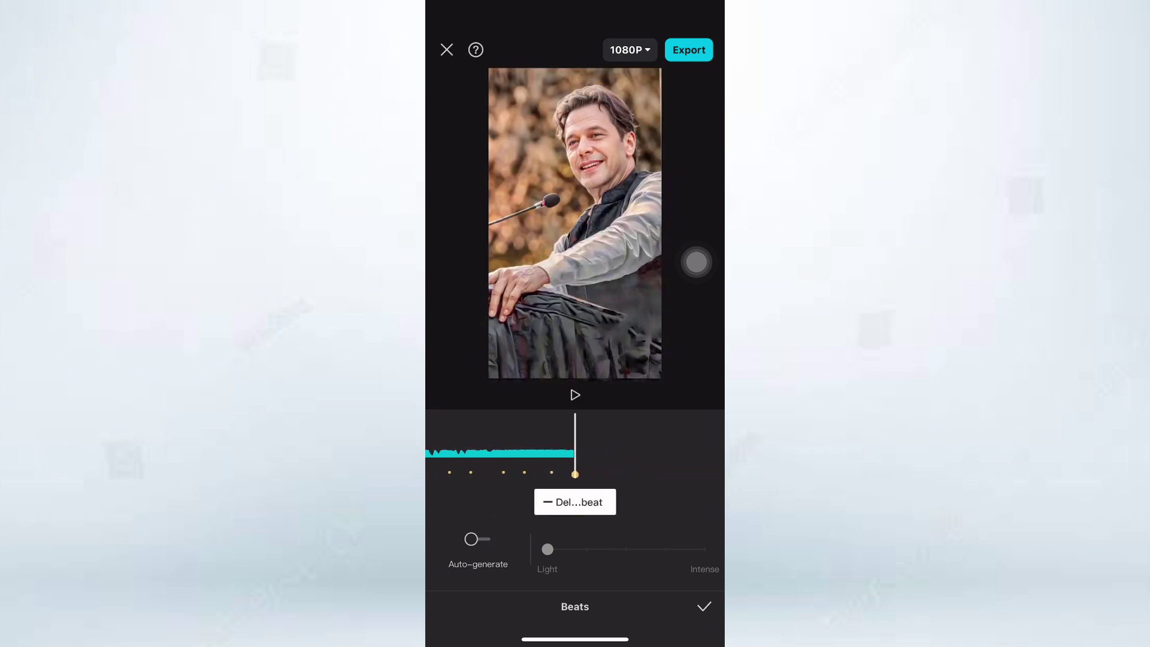
scroll(575, 453, "left", 10)
left_click(704, 607)
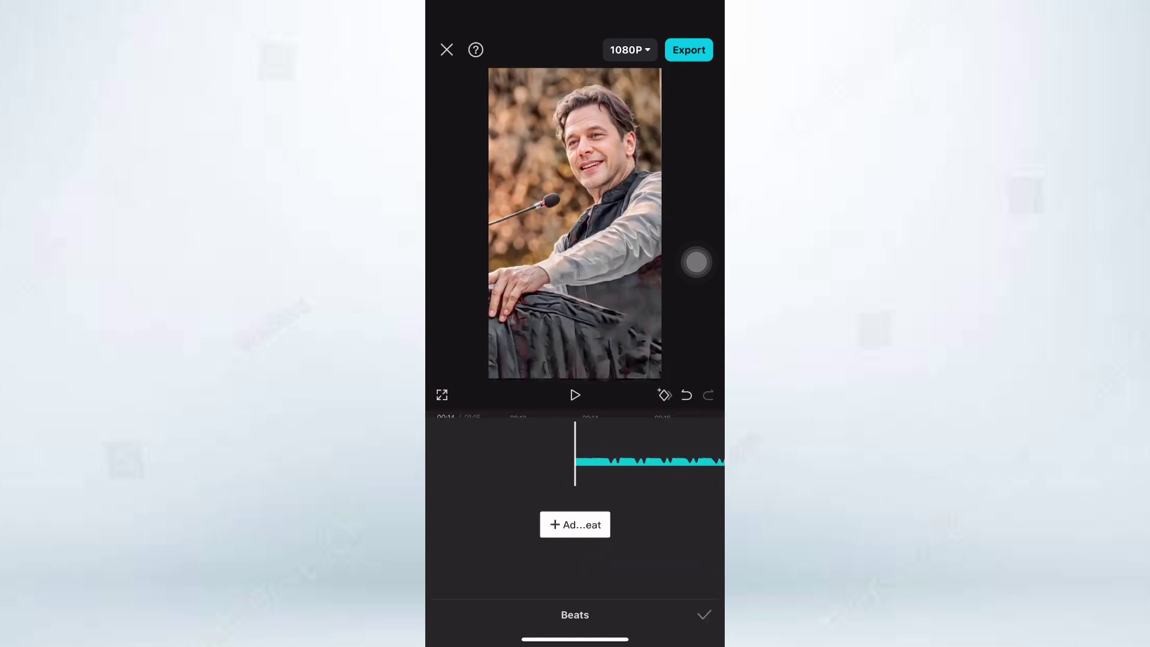
scroll(575, 459, "left", 2)
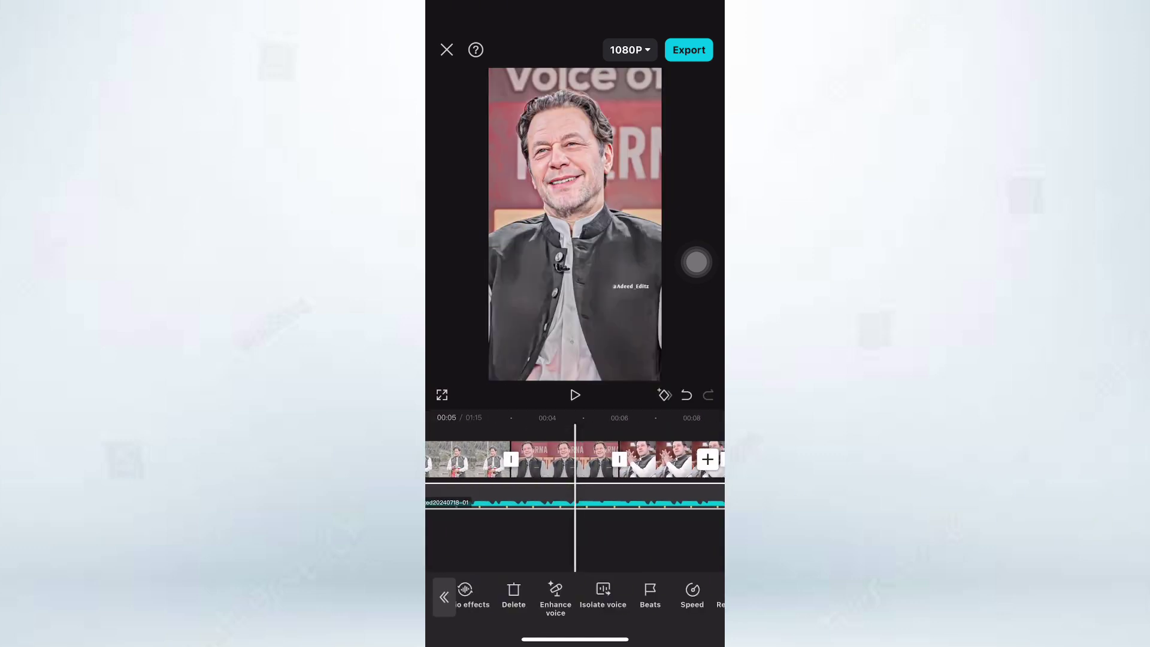
left_click(650, 596)
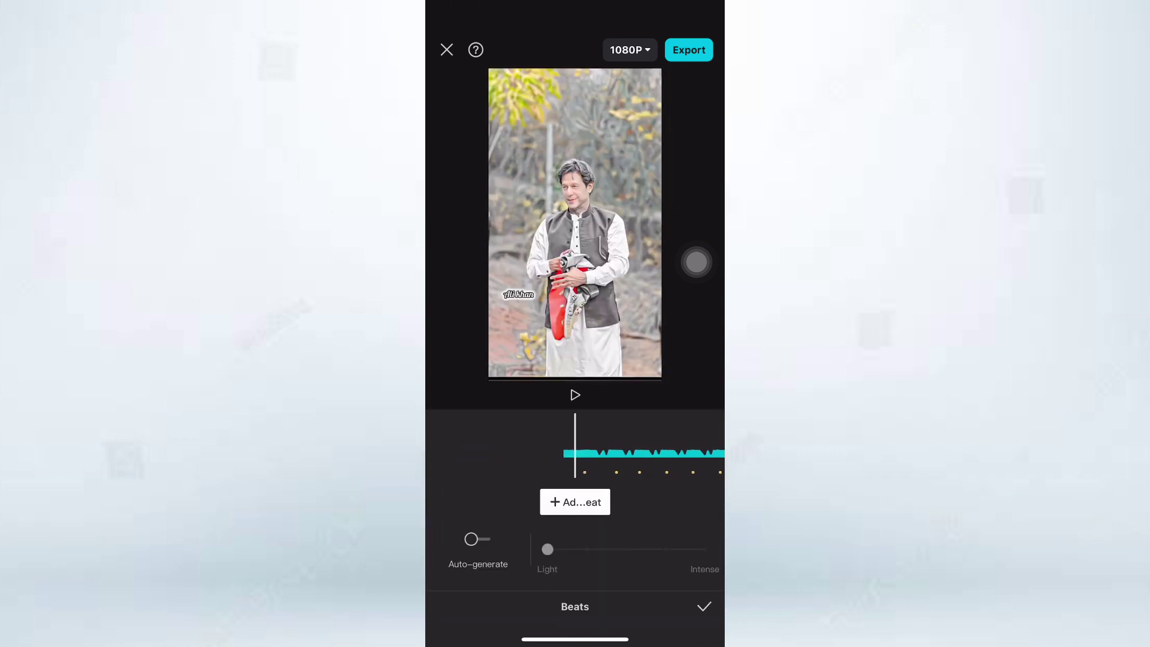
left_click(704, 606)
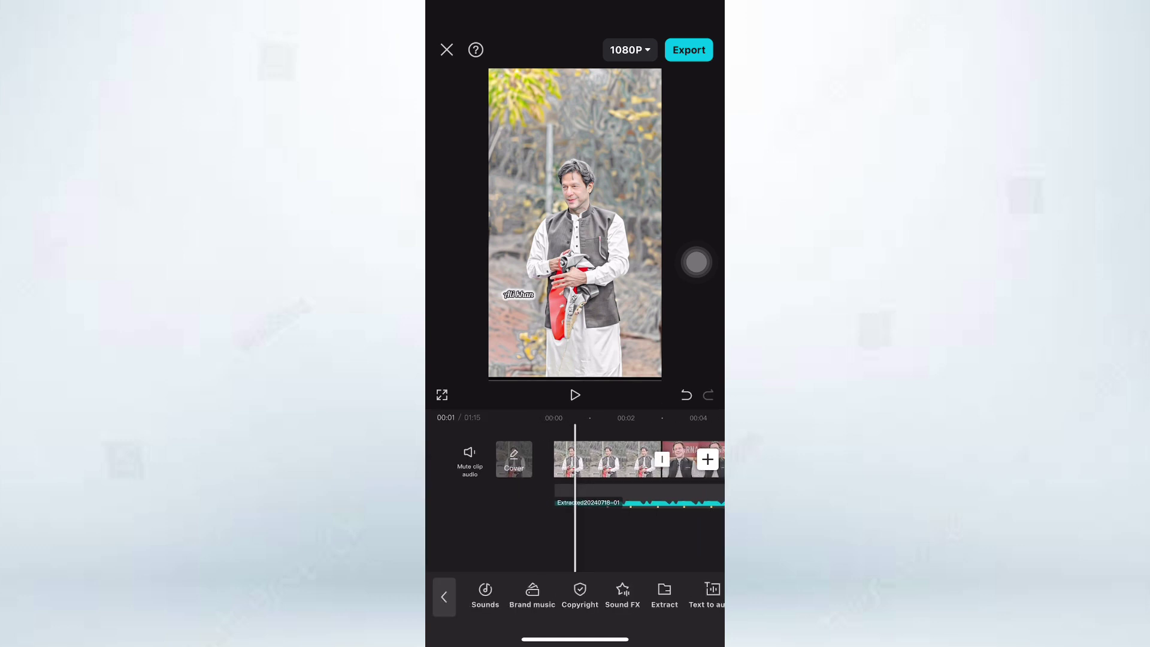
Line the playhead up with an existing beat marker on the music track, then deselect the audio
left_click(565, 459)
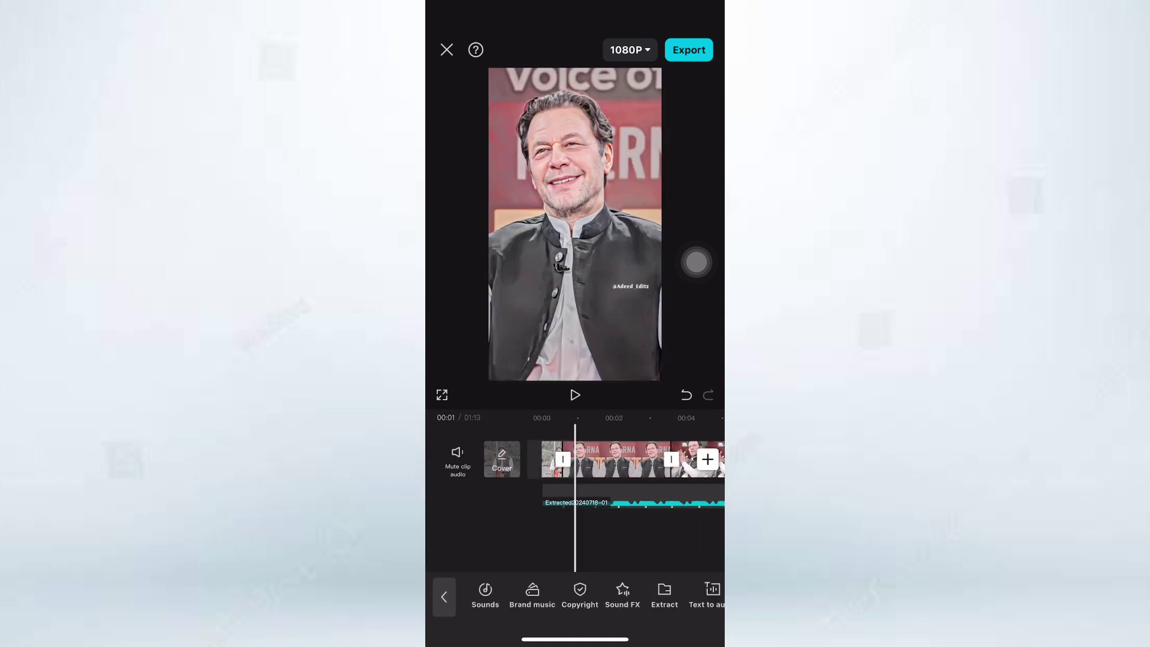
left_click(659, 502)
left_click_drag(659, 596, 566, 596)
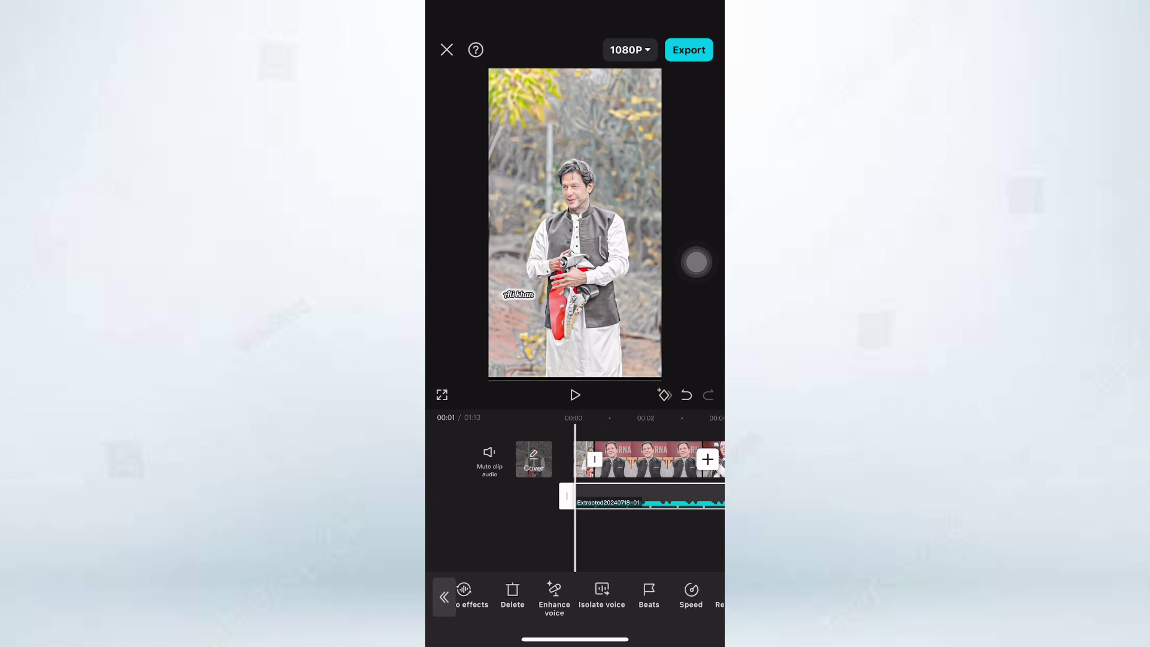
left_click(649, 596)
left_click_drag(635, 454, 608, 454)
left_click(704, 607)
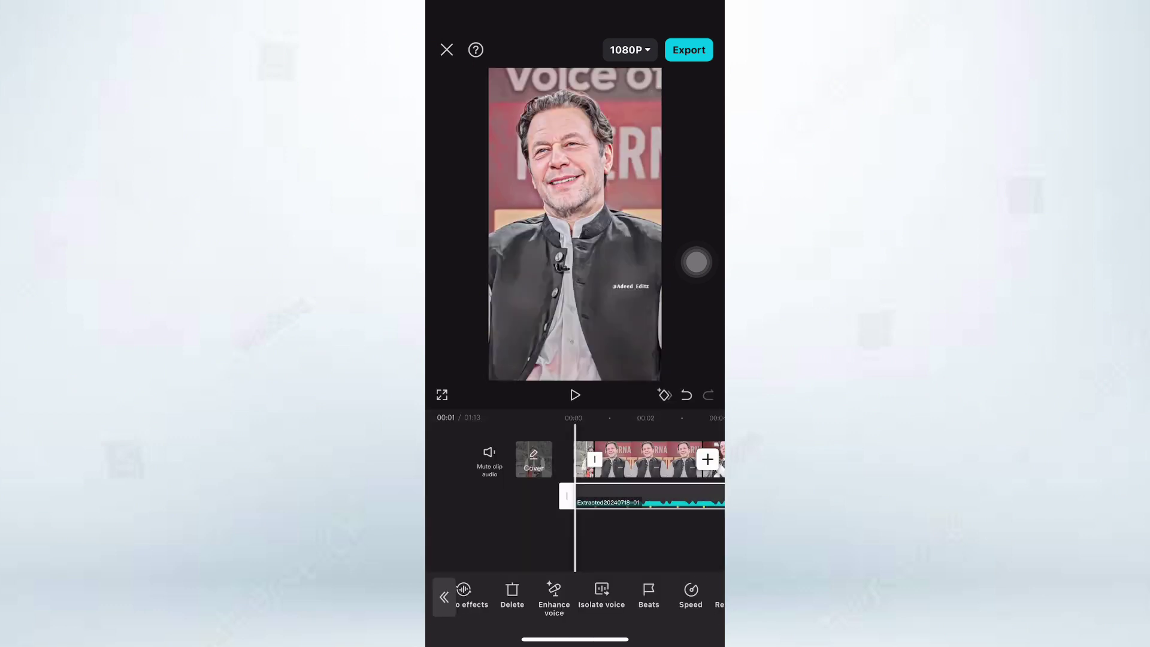
left_click(575, 540)
scroll(575, 461, "right", 3)
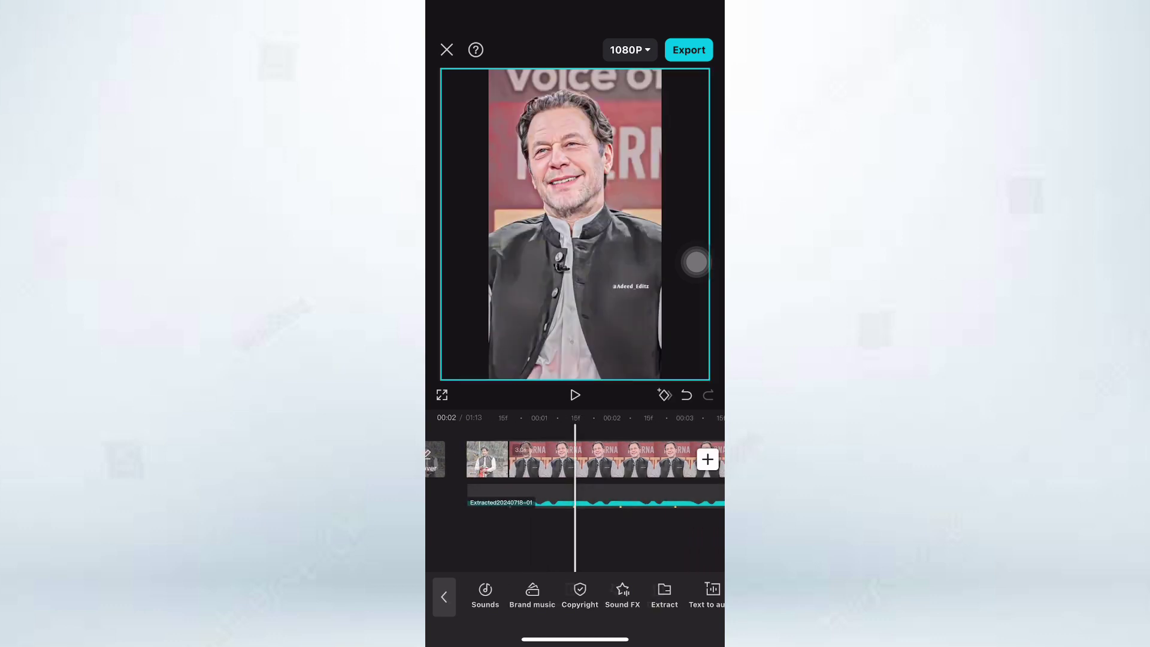
Delete the first six short clips past the 13-second mark, including the green-haired portrait
scroll(575, 461, "down", 3)
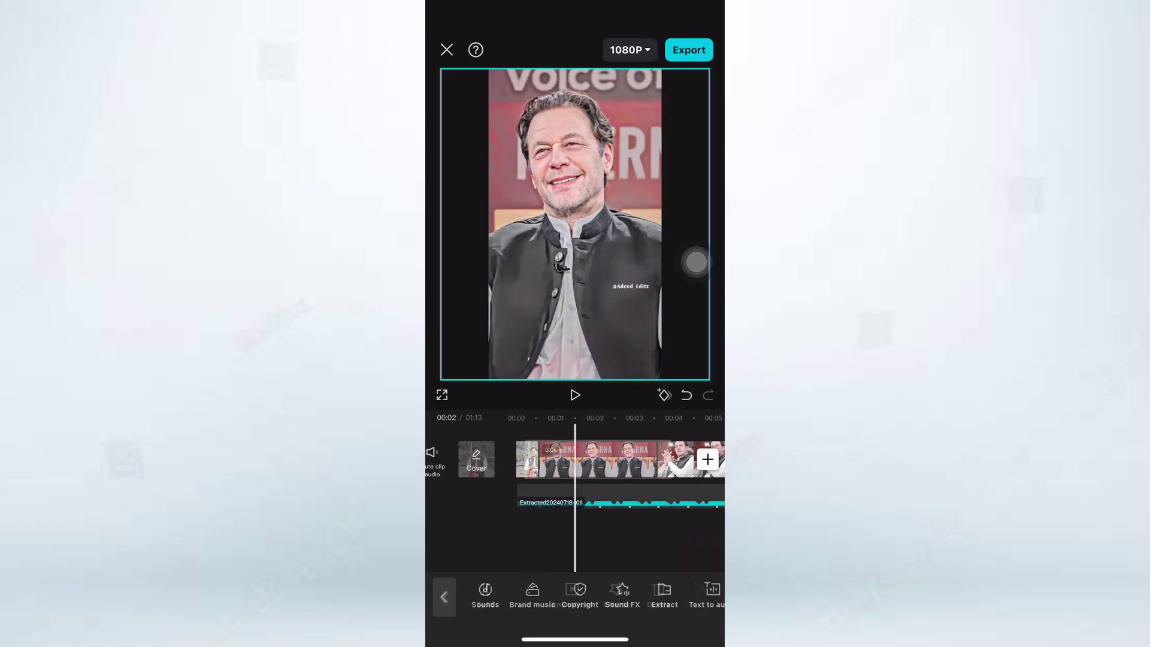
scroll(575, 461, "right", 1)
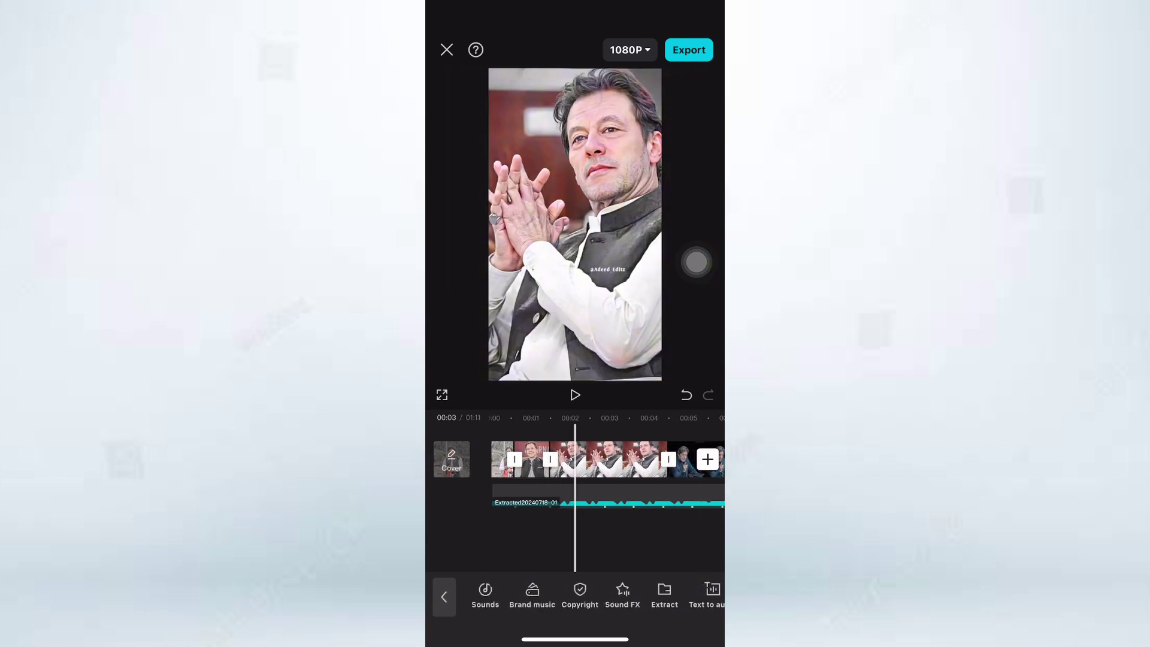
left_click(575, 459)
left_click(659, 596)
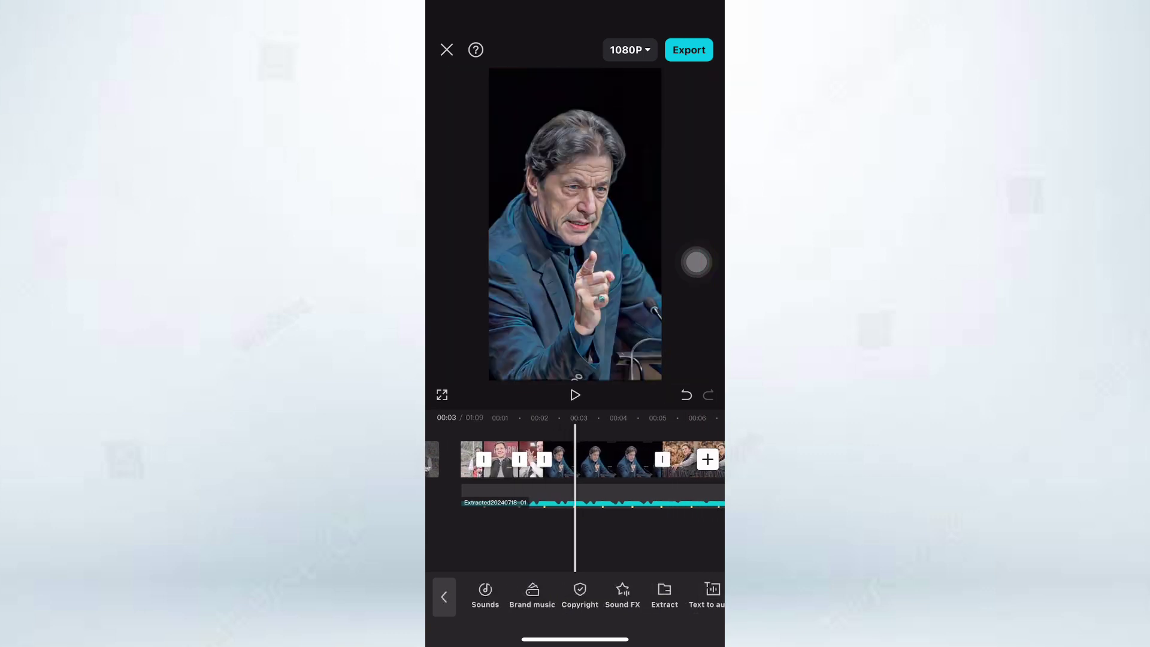
left_click(576, 459)
left_click(662, 596)
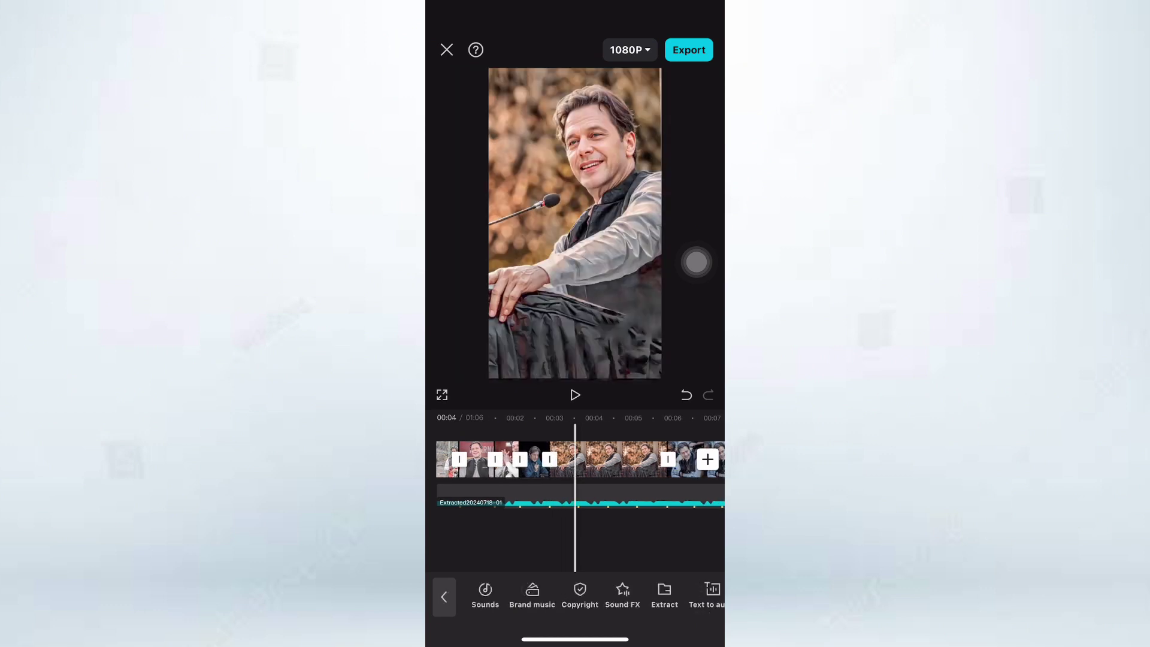
left_click(576, 459)
left_click(659, 596)
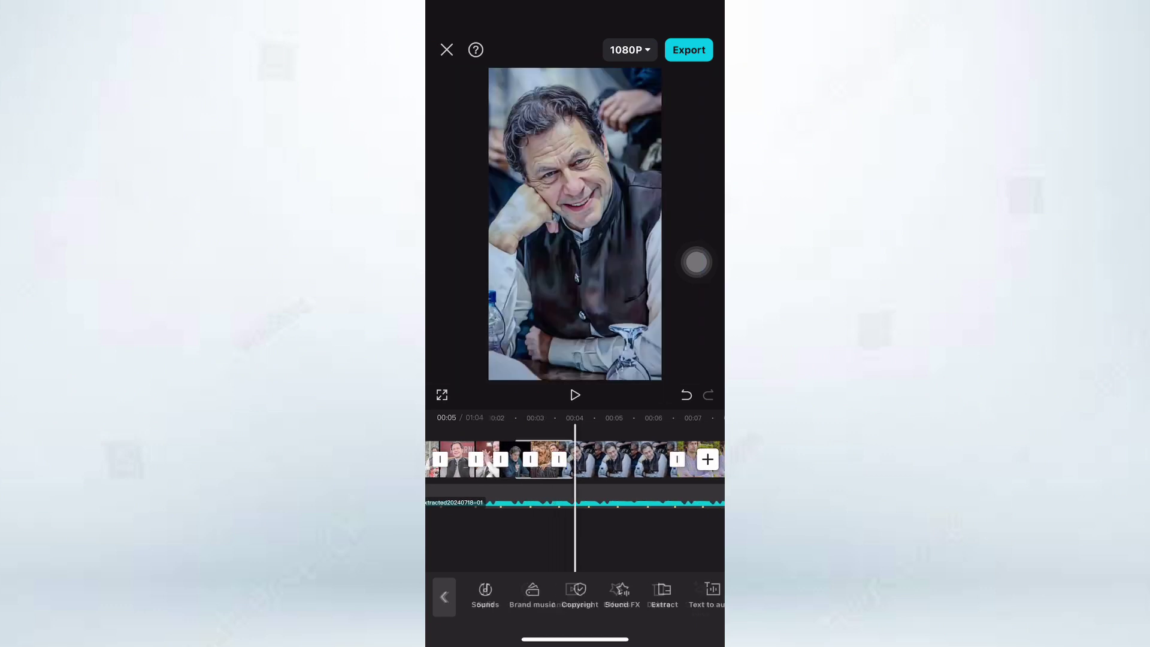
left_click(575, 459)
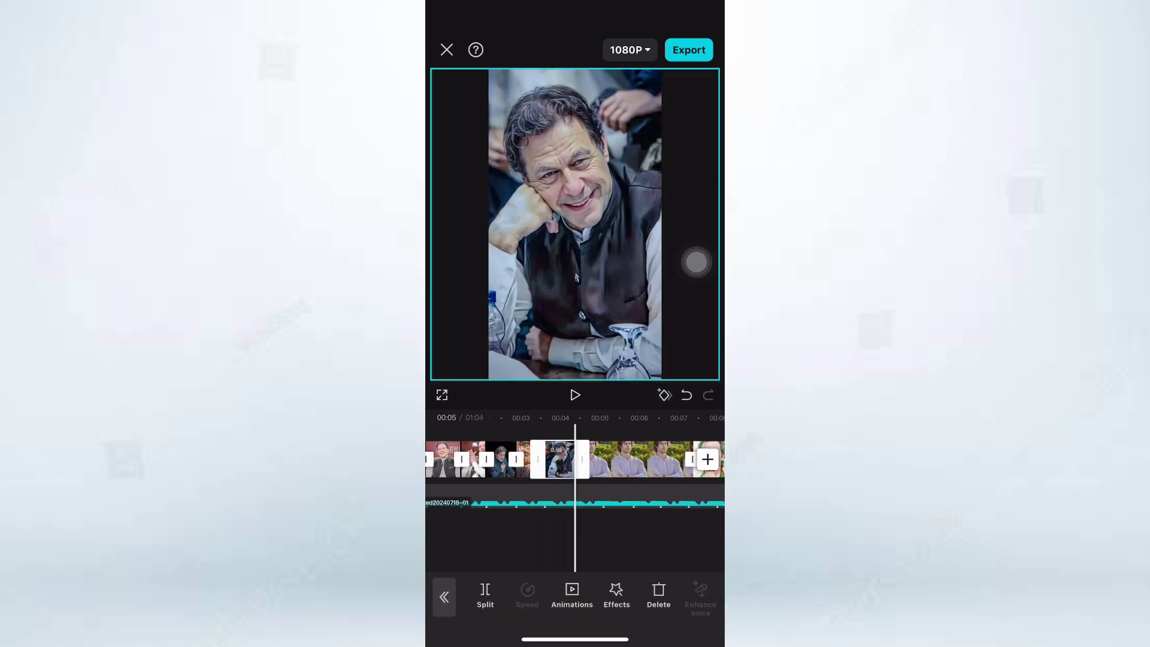
left_click(659, 596)
left_click(575, 459)
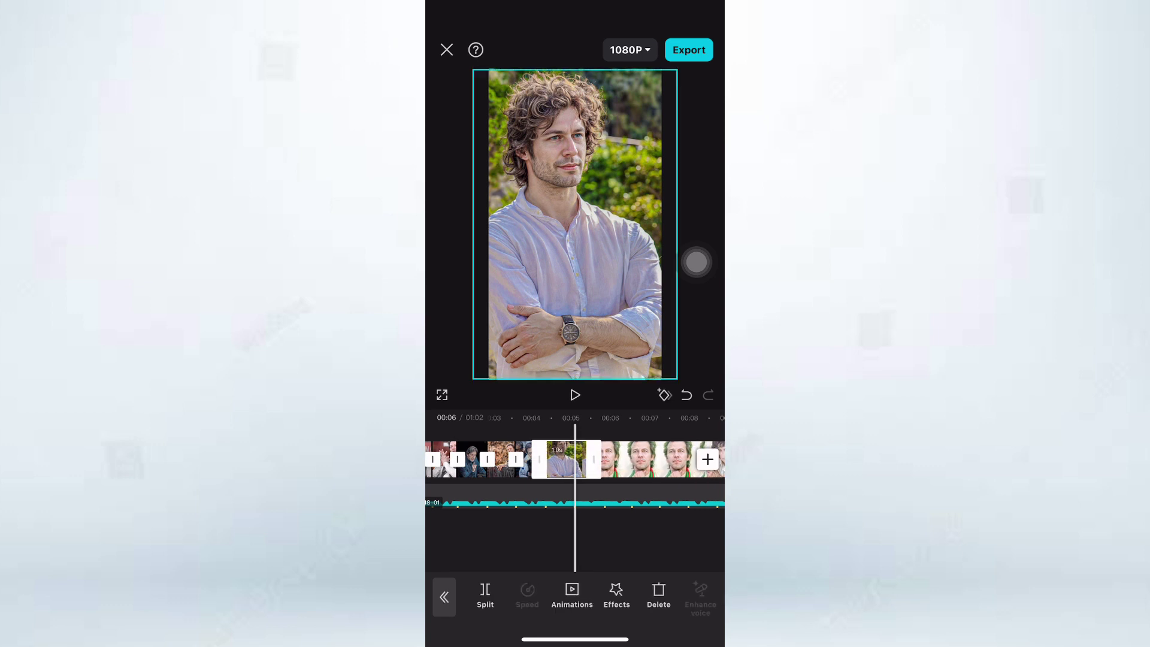
left_click(659, 596)
left_click(575, 459)
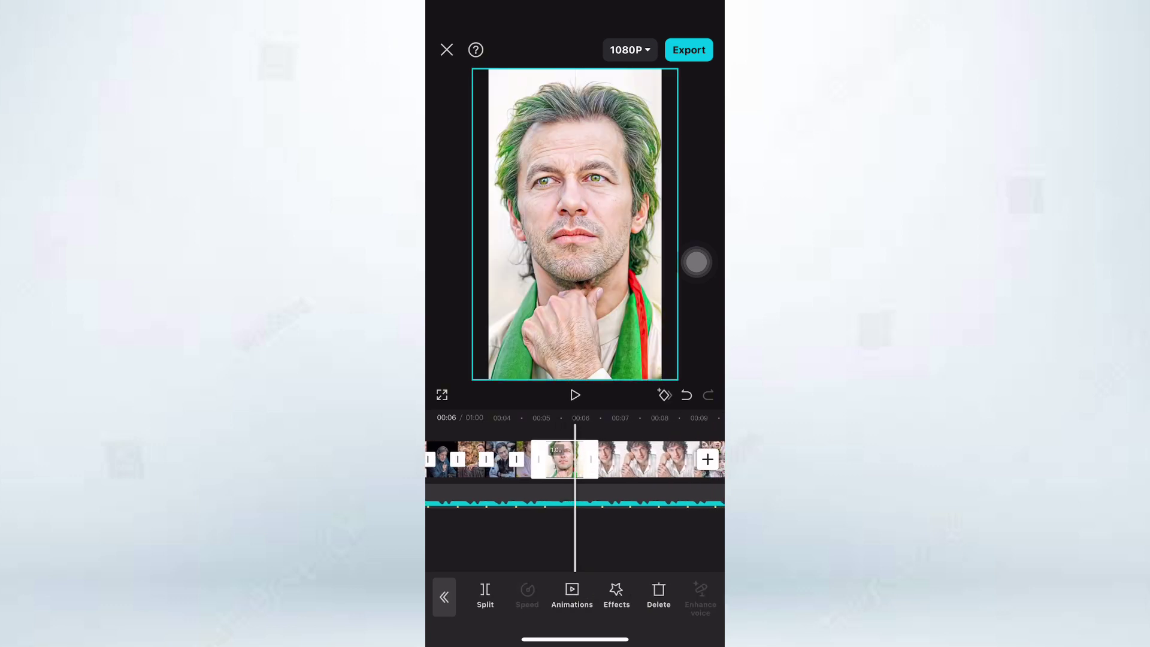
left_click(659, 596)
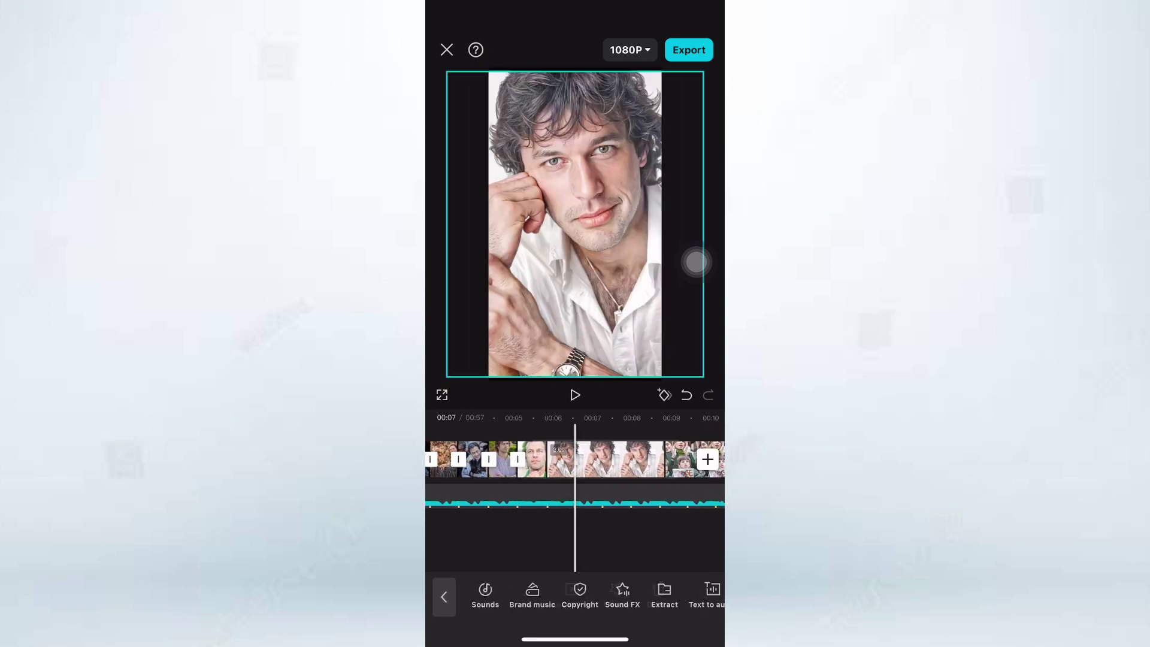
Delete the next nine 0.7–0.9-second clips, ending with the green-jacket portrait
left_click(563, 458)
left_click(659, 596)
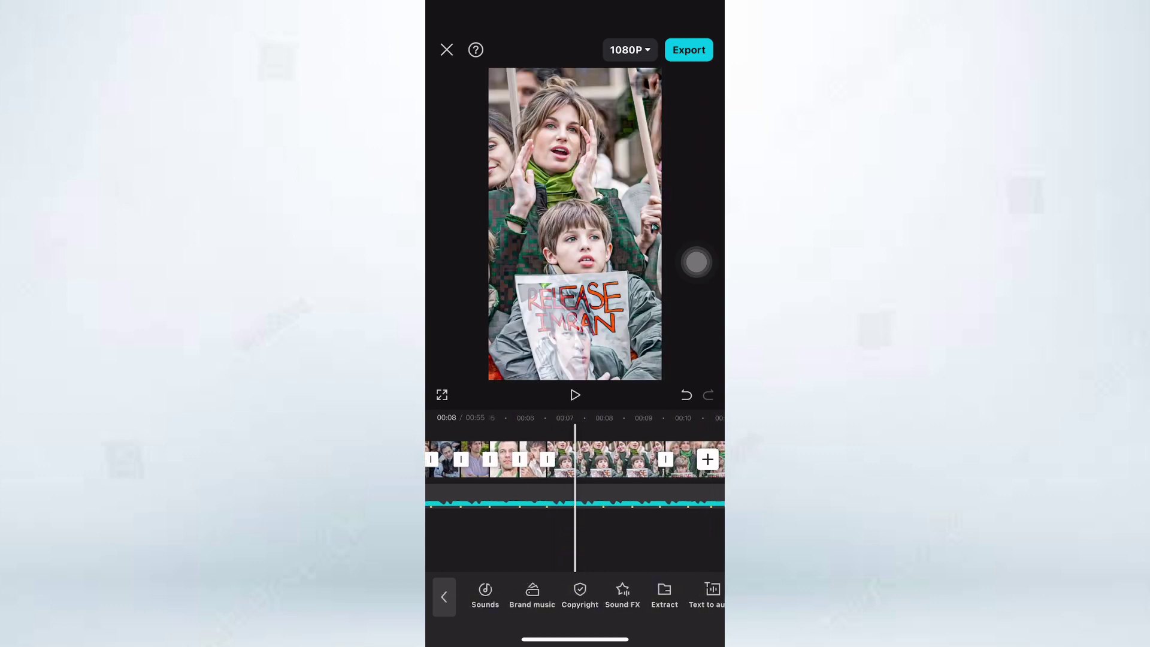
left_click(575, 459)
left_click(659, 596)
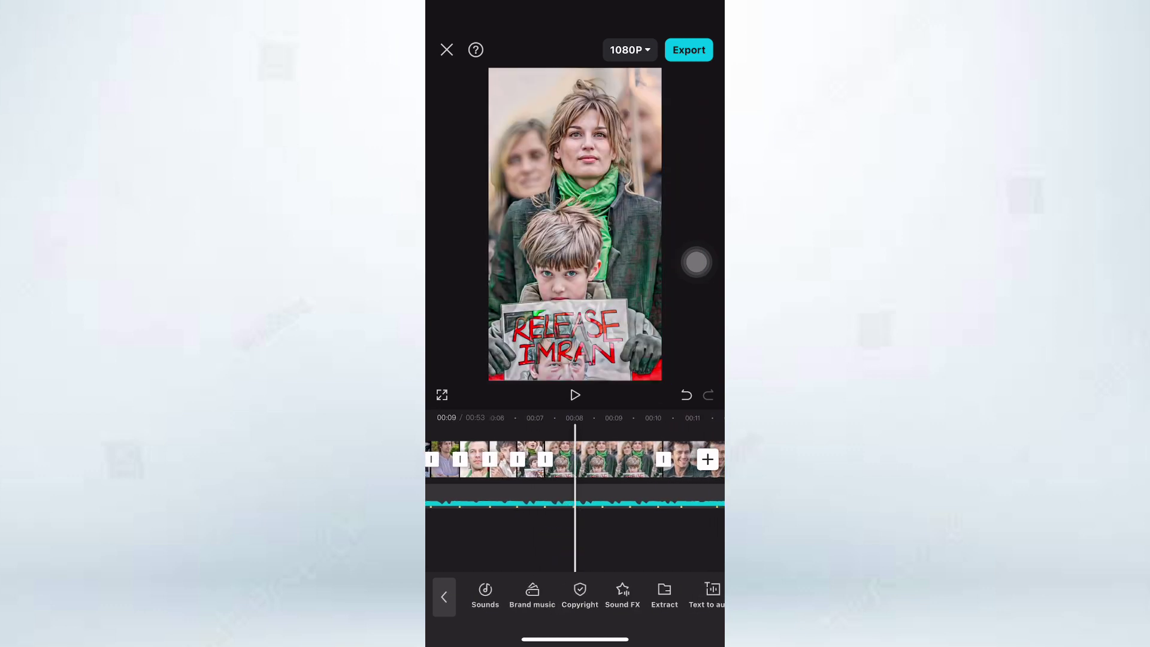
left_click(567, 459)
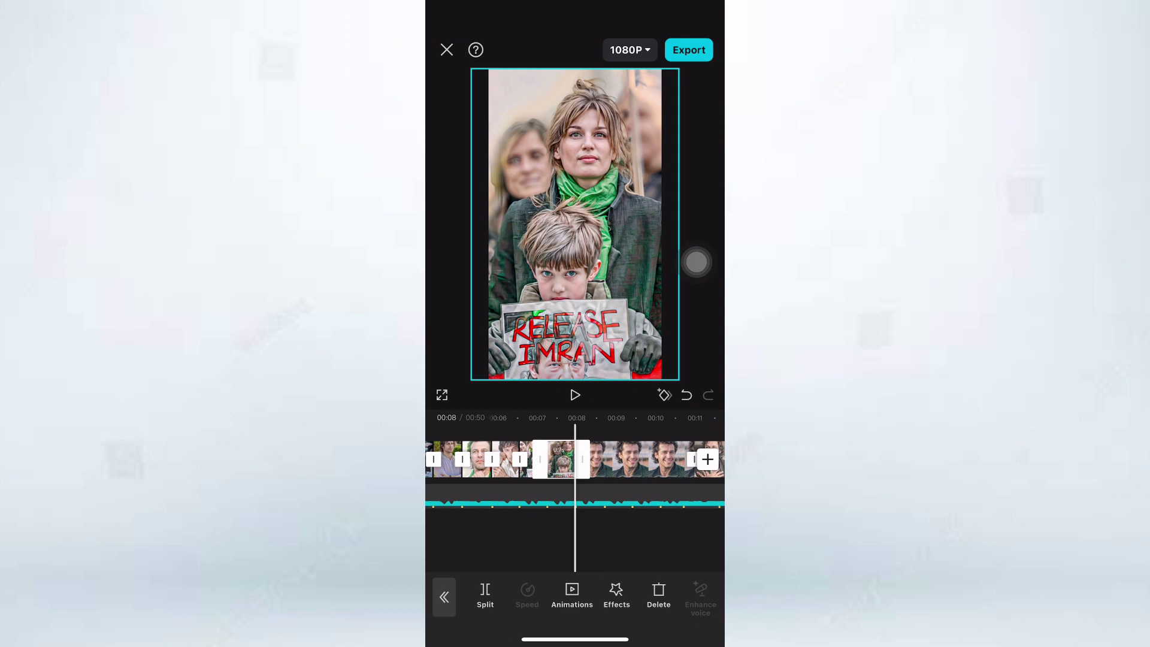
left_click(659, 596)
left_click(575, 459)
left_click(659, 596)
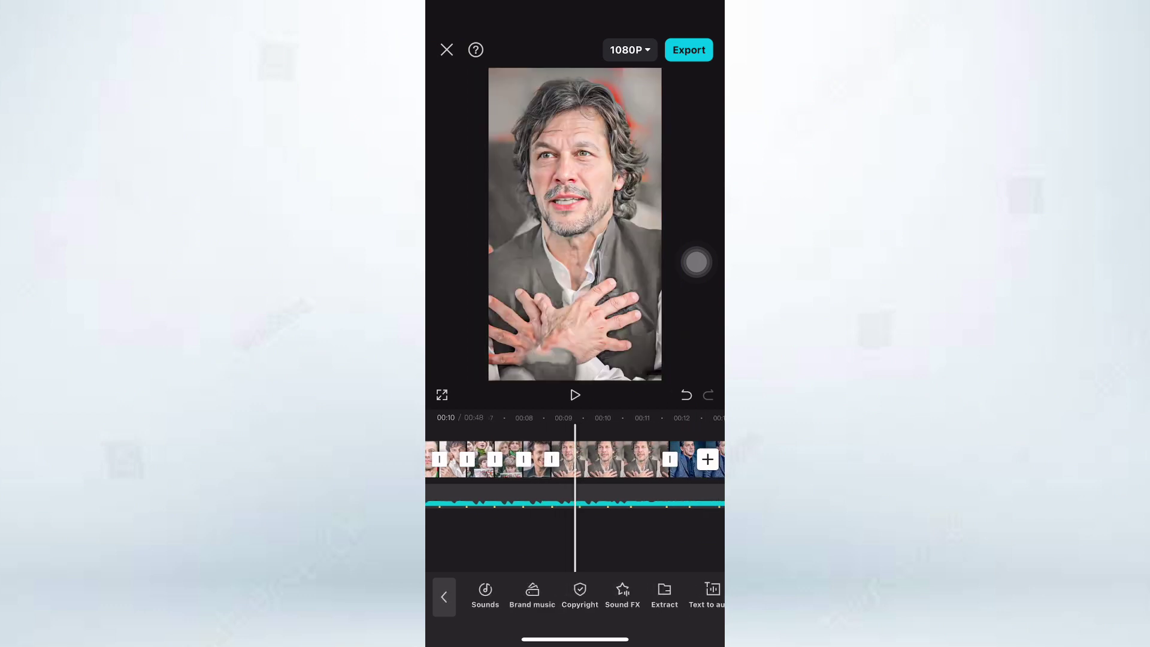
left_click(575, 459)
left_click(659, 596)
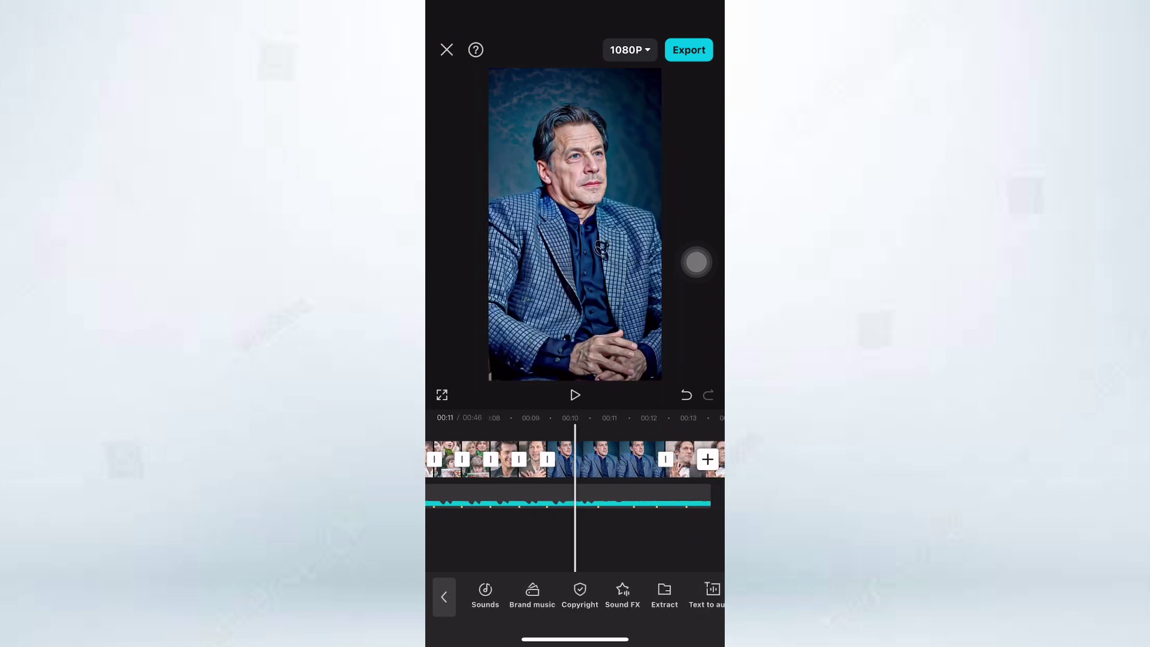
left_click(575, 459)
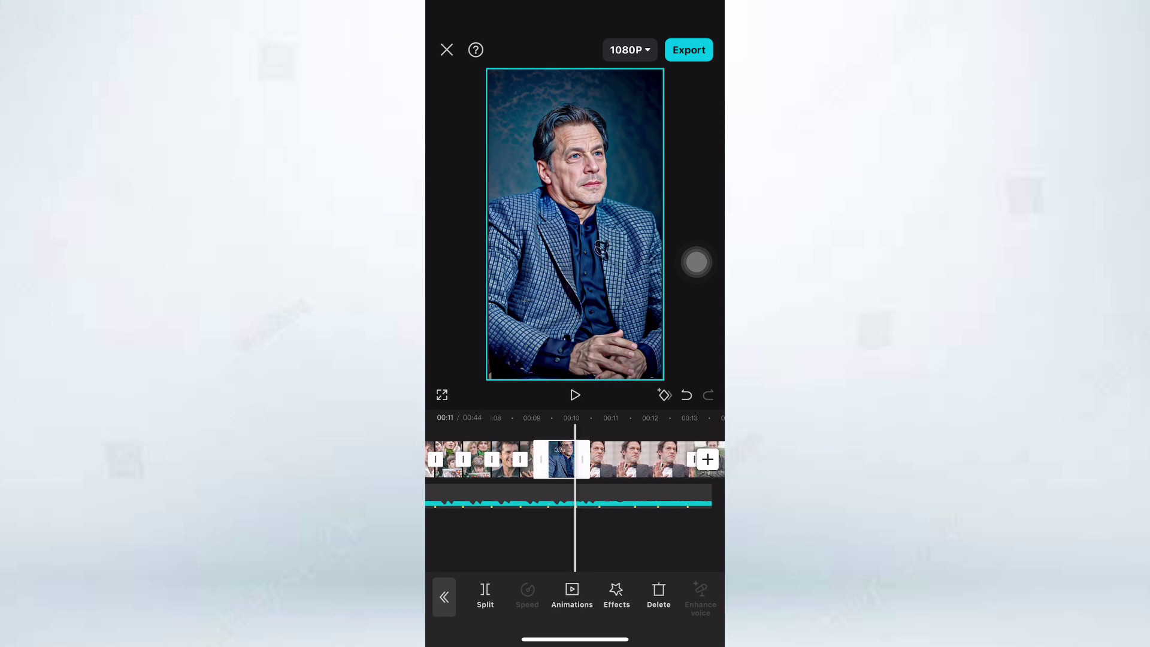
left_click(659, 596)
left_click(611, 459)
left_click(659, 596)
left_click(599, 459)
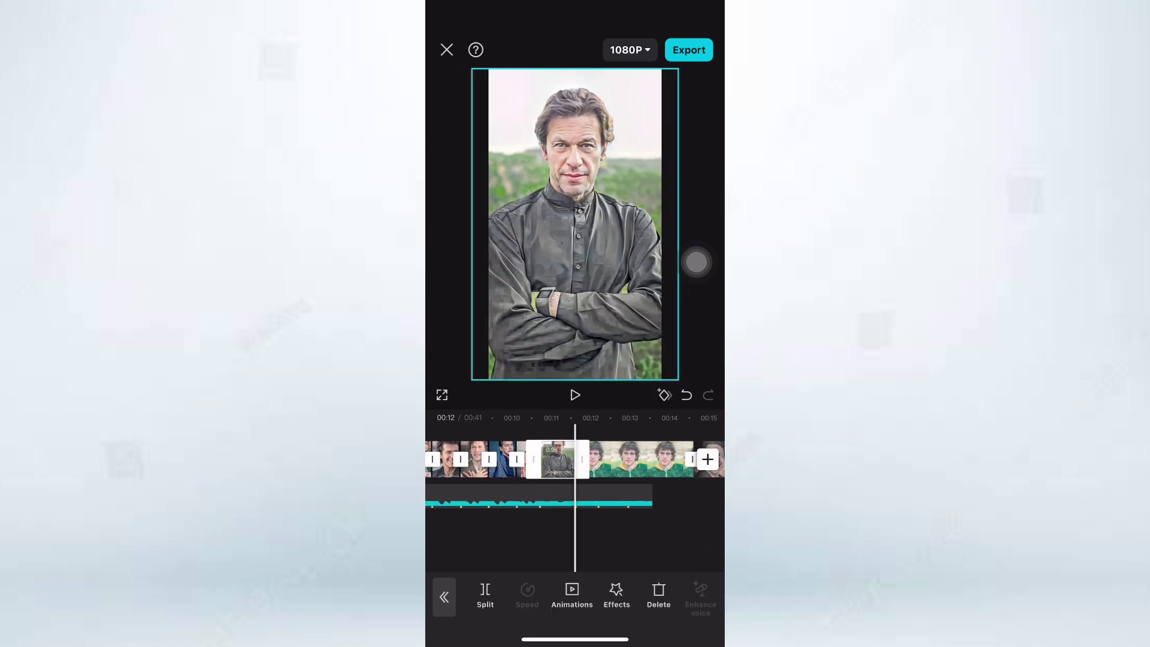
left_click(659, 596)
left_click(611, 459)
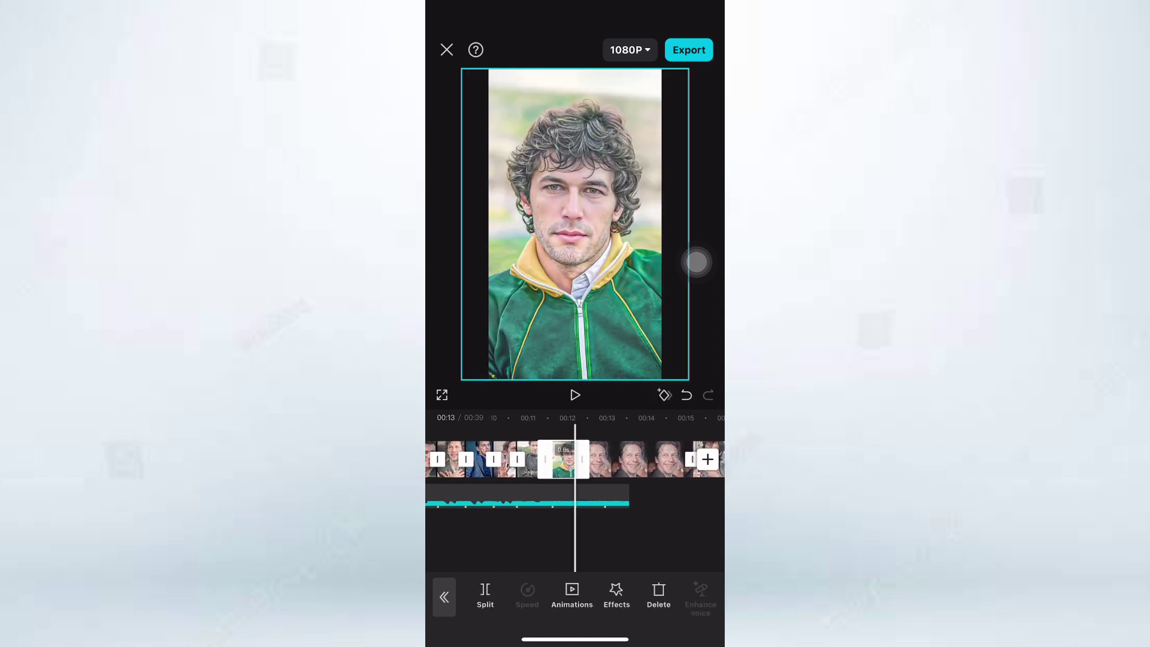
left_click(659, 596)
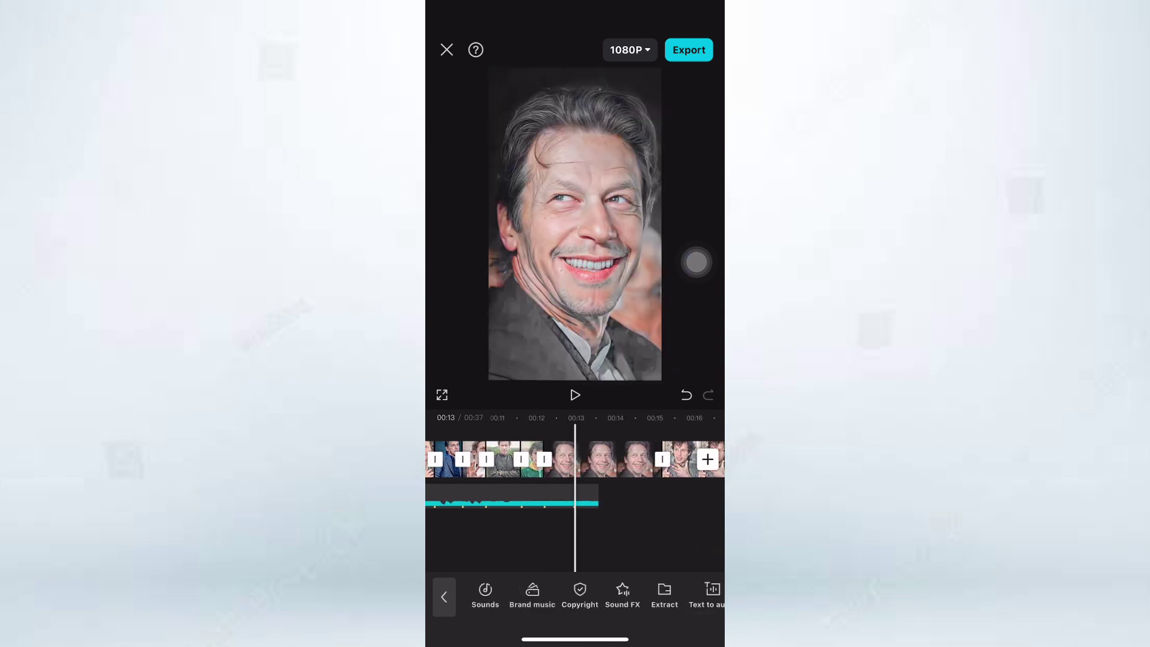
Delete the last six surplus clips so the montage runs 00:14
left_click(602, 459)
left_click(659, 596)
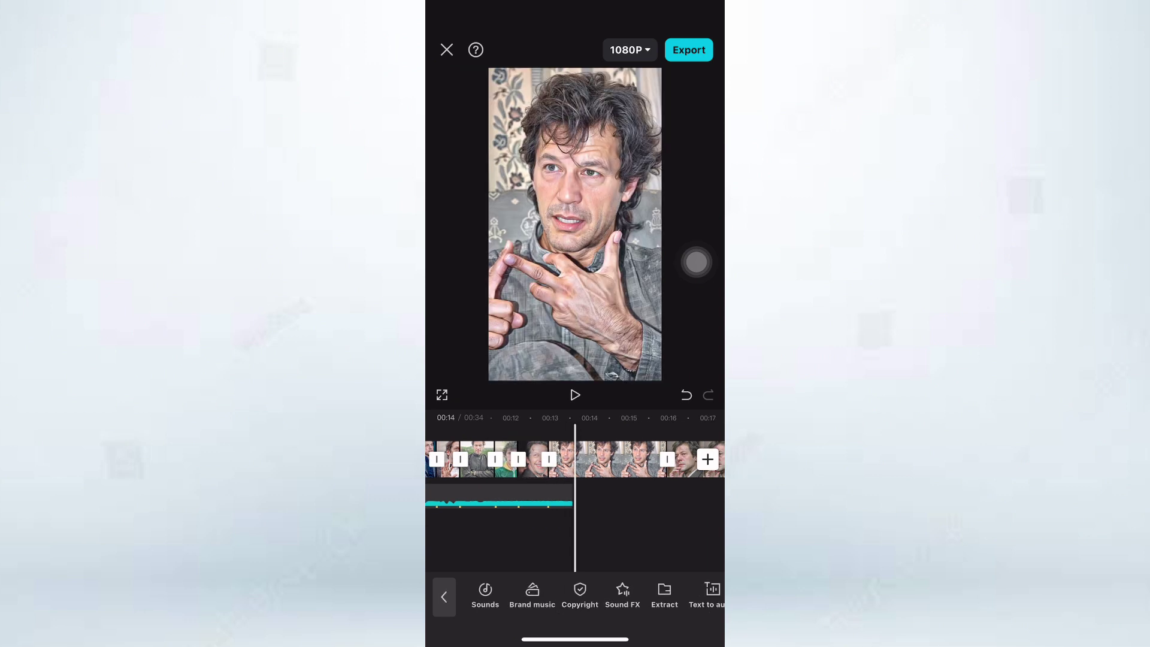
left_click(599, 459)
left_click(659, 596)
left_click(600, 459)
left_click(659, 596)
left_click(599, 459)
left_click(659, 596)
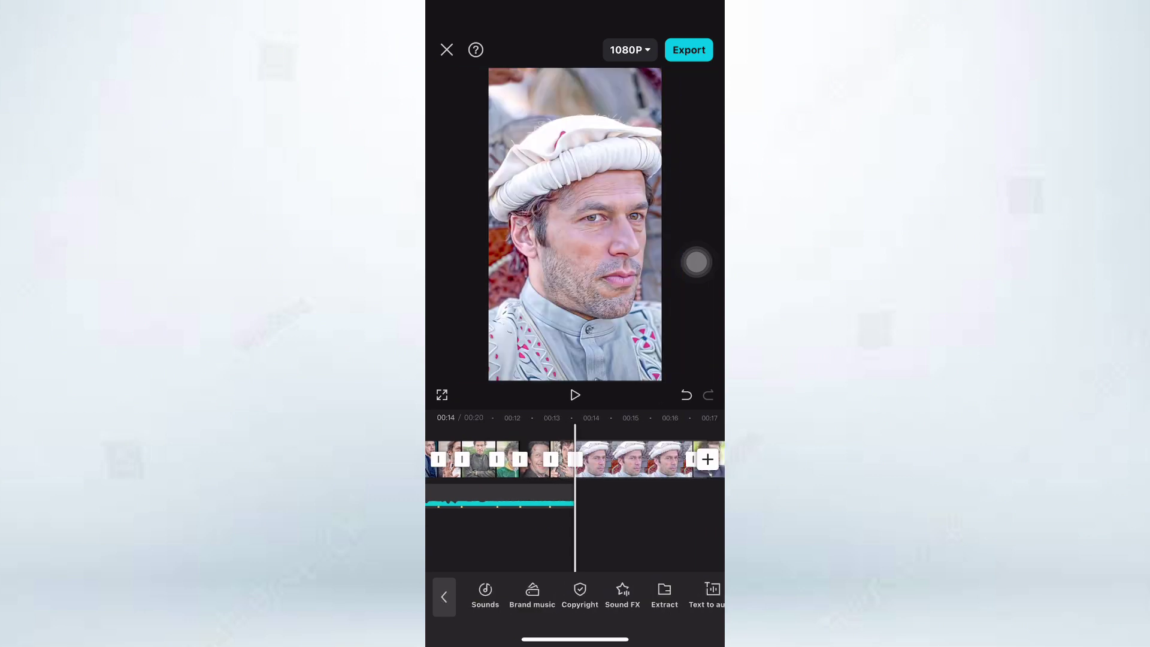
left_click(599, 459)
left_click(659, 596)
left_click(599, 459)
left_click(659, 596)
scroll(575, 474, "left", 10)
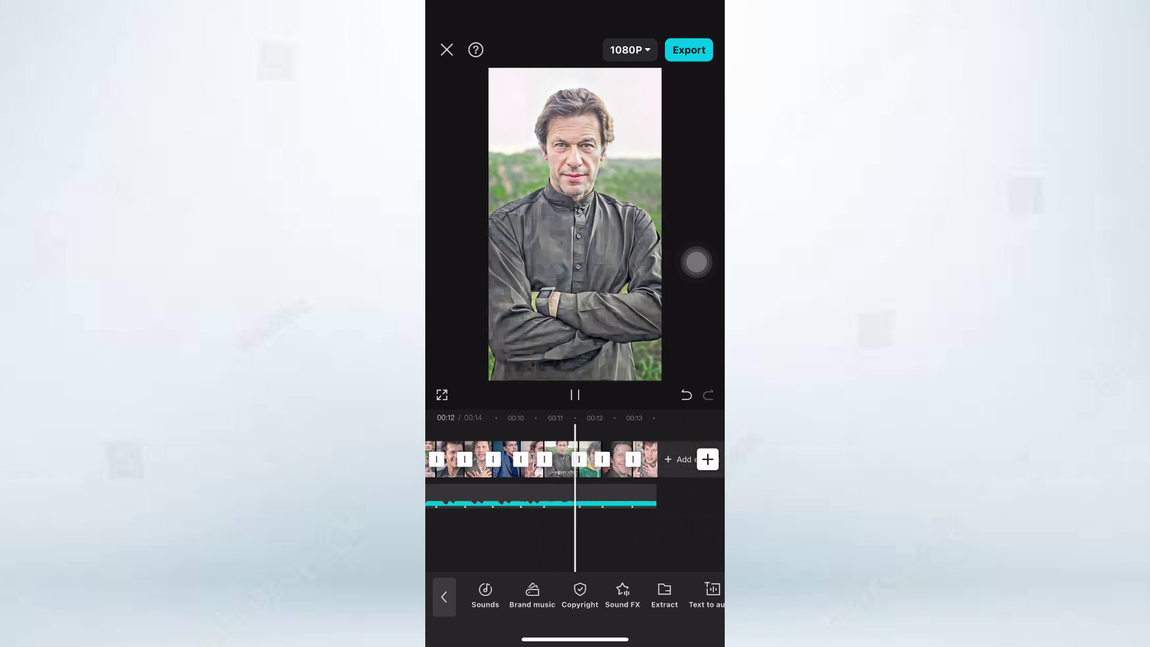
Scrub back to 00:00 and give the first clip the 0.5s Unfold intro animation
scroll(575, 459, "left", 5)
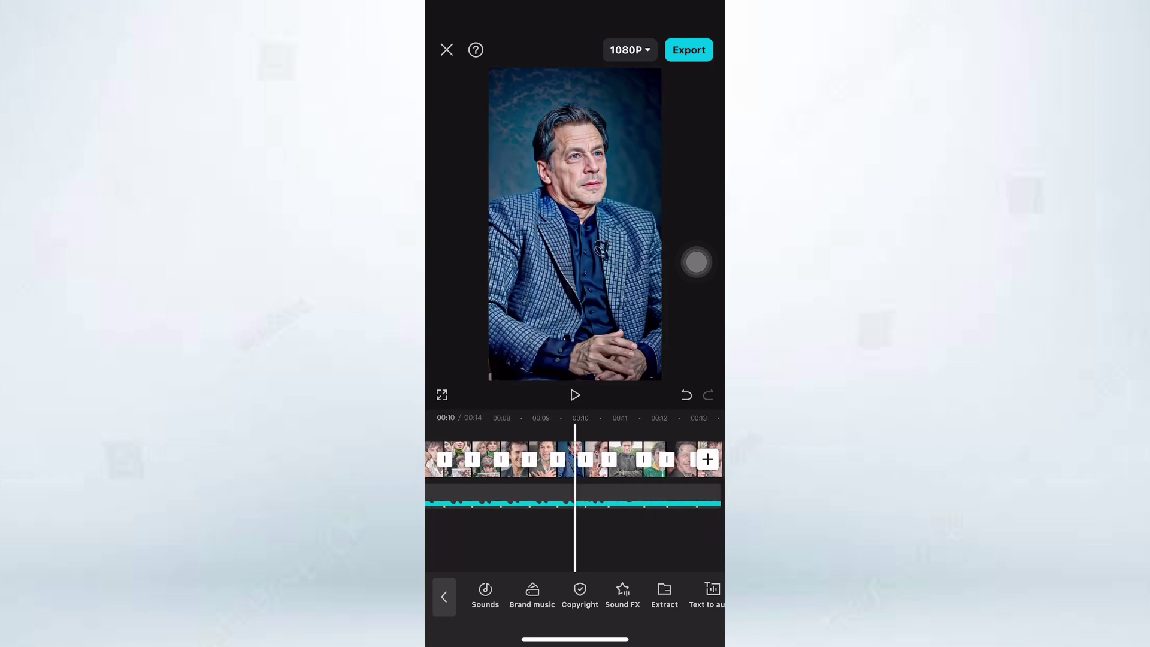
scroll(576, 459, "left", 10)
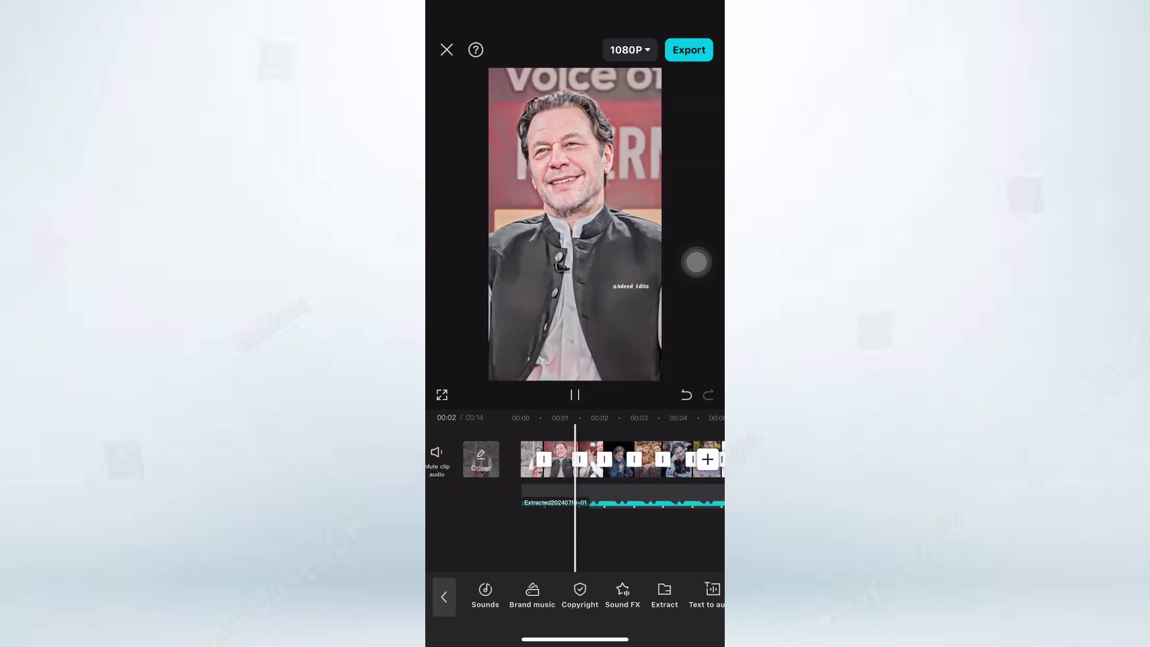
scroll(575, 460, "left", 2)
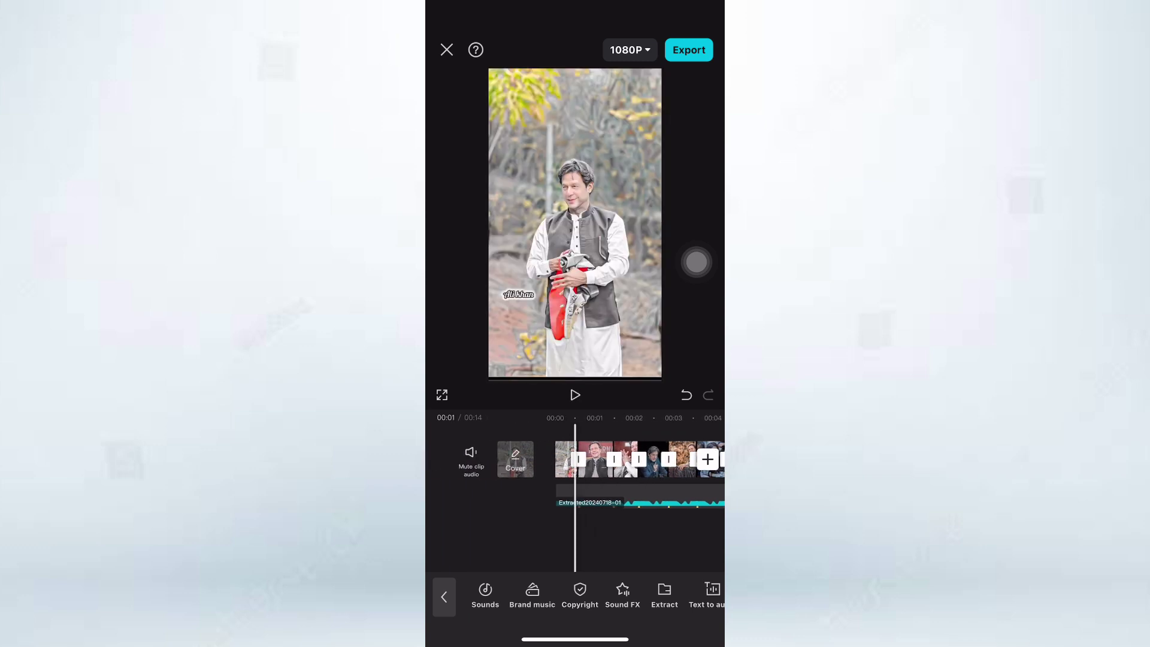
left_click(579, 460)
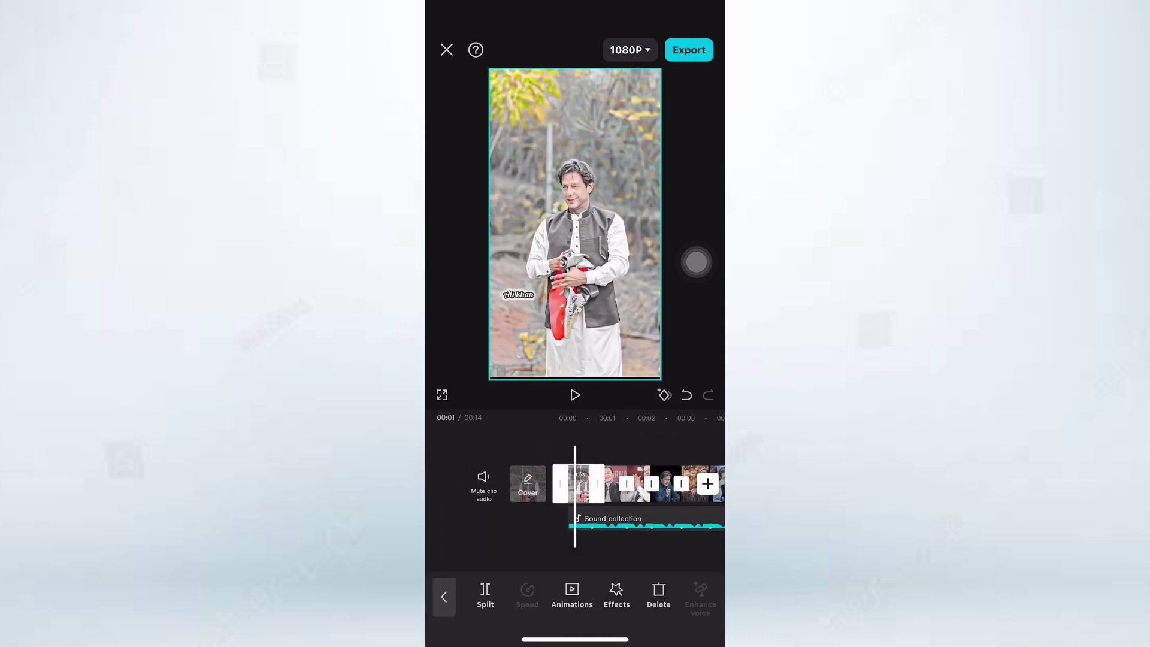
left_click(572, 596)
left_click(605, 531)
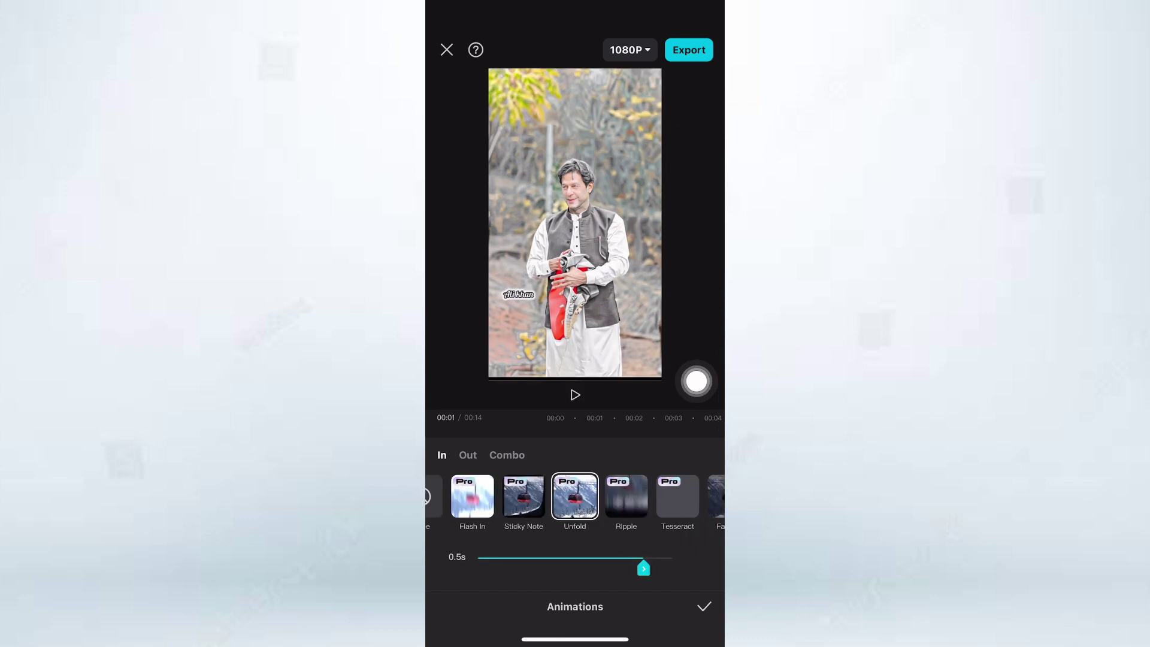
Confirm the first clip's animation and give the next several montage clips the Unfold entrance
left_click(705, 606)
left_click(629, 480)
left_click(572, 597)
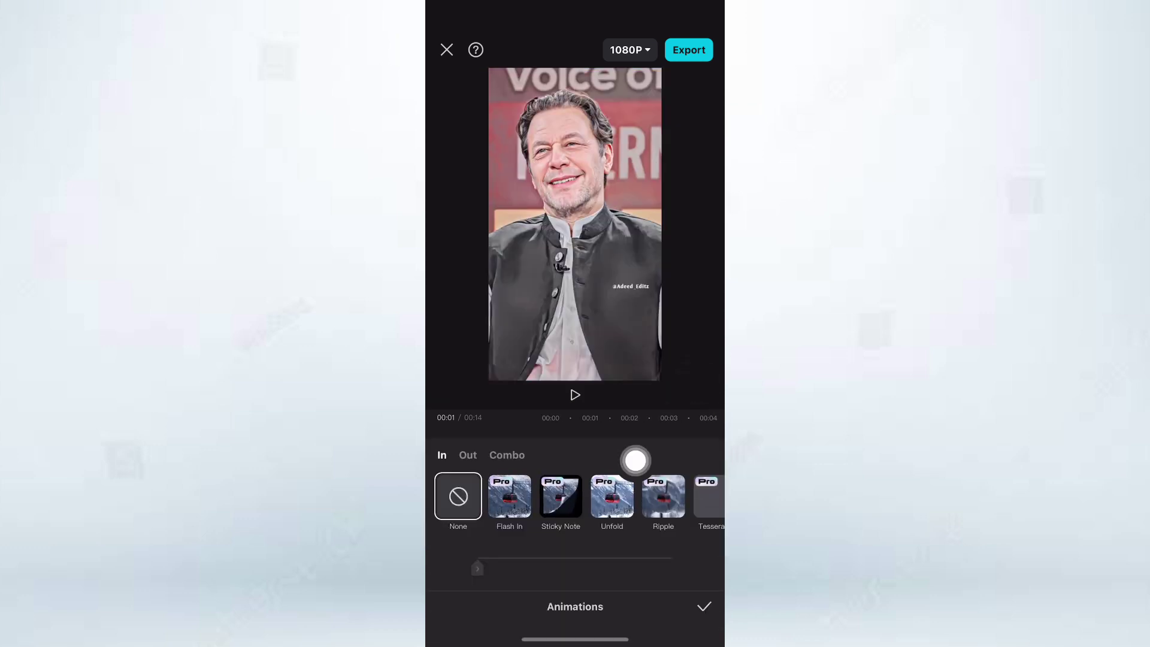
left_click(612, 496)
left_click(696, 403)
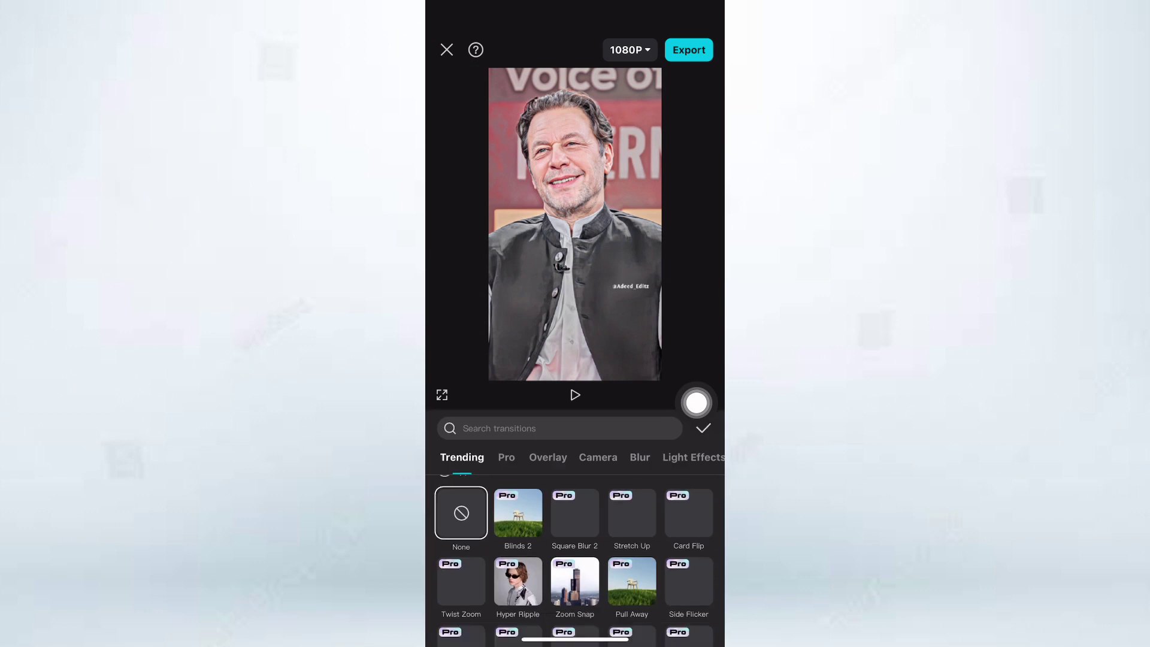
left_click(698, 422)
left_click(623, 484)
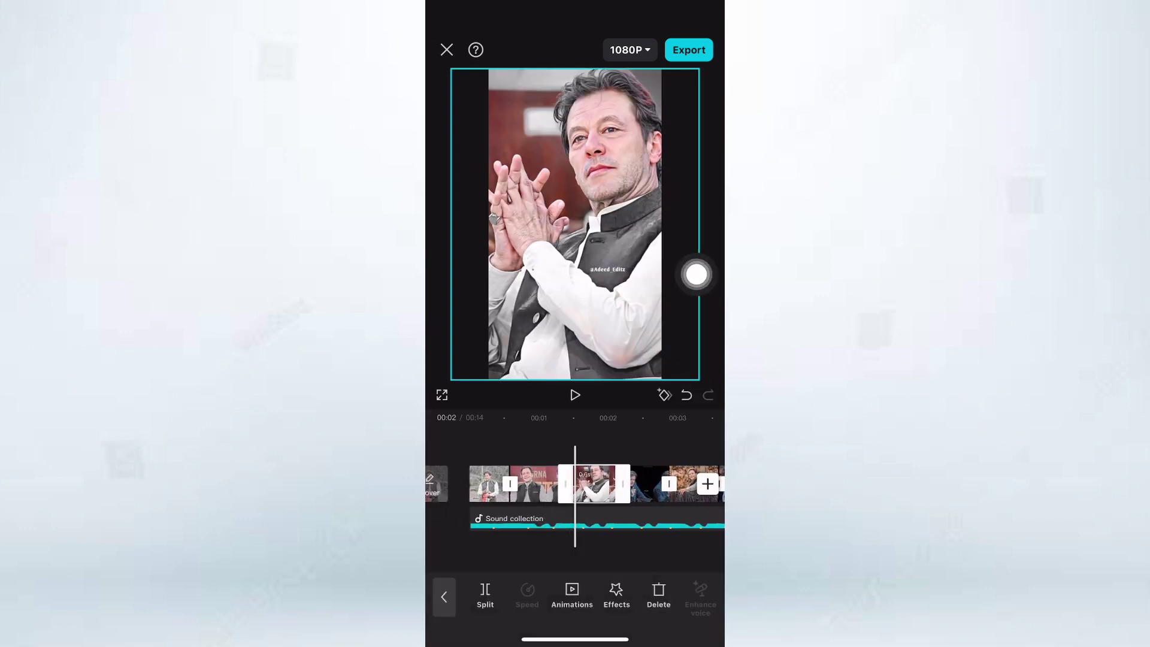
left_click(572, 596)
left_click(704, 606)
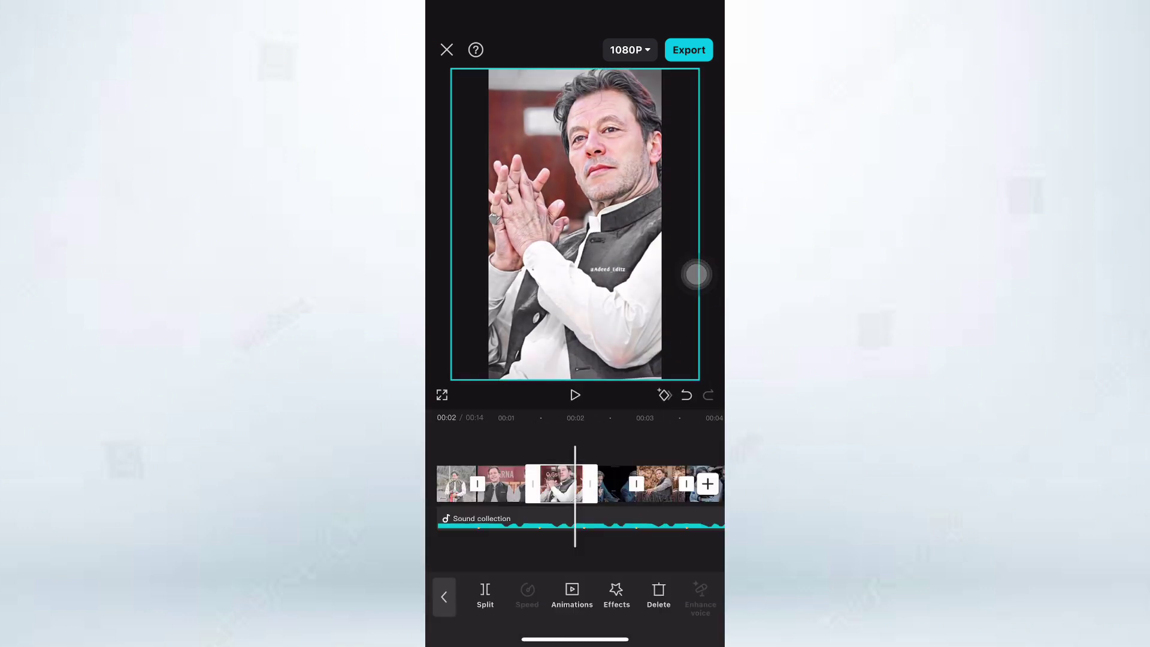
left_click(659, 482)
left_click(572, 596)
left_click(576, 496)
left_click(704, 606)
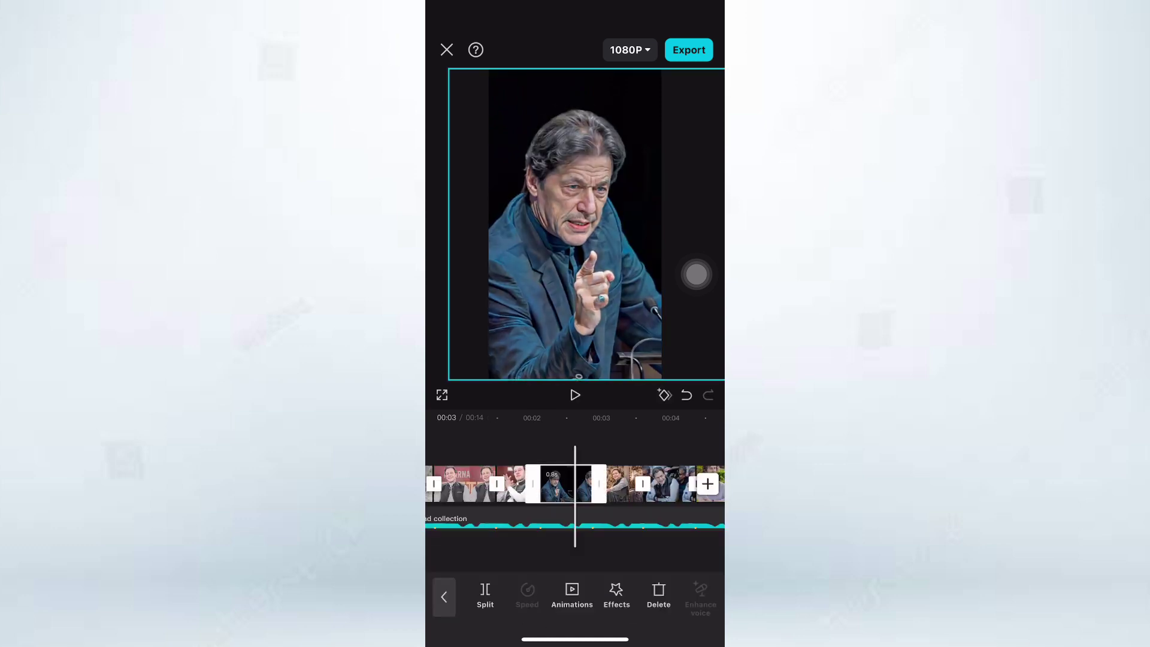
left_click(659, 483)
left_click(572, 596)
left_click(575, 496)
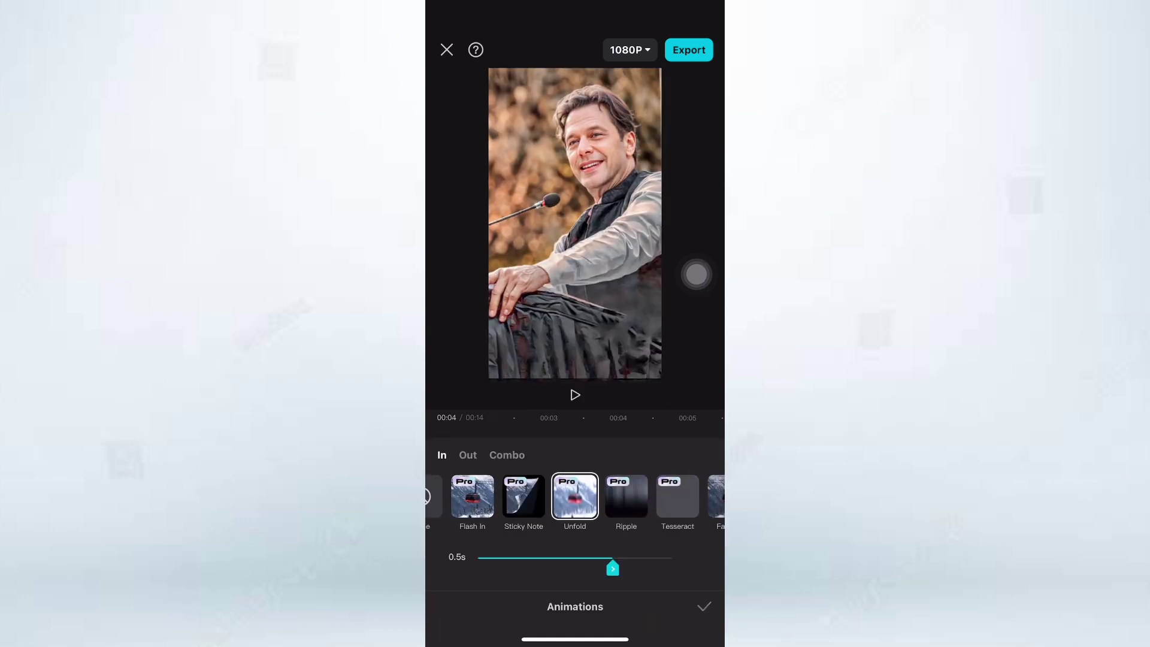
left_click(704, 606)
left_click(659, 483)
left_click(572, 596)
left_click(575, 496)
left_click(704, 606)
left_click(612, 482)
Apply Unfold to the curly-haired man, green-scarf crowd, woman-and-boy and following clips
left_click(572, 596)
left_click(575, 496)
left_click(704, 606)
left_click(659, 482)
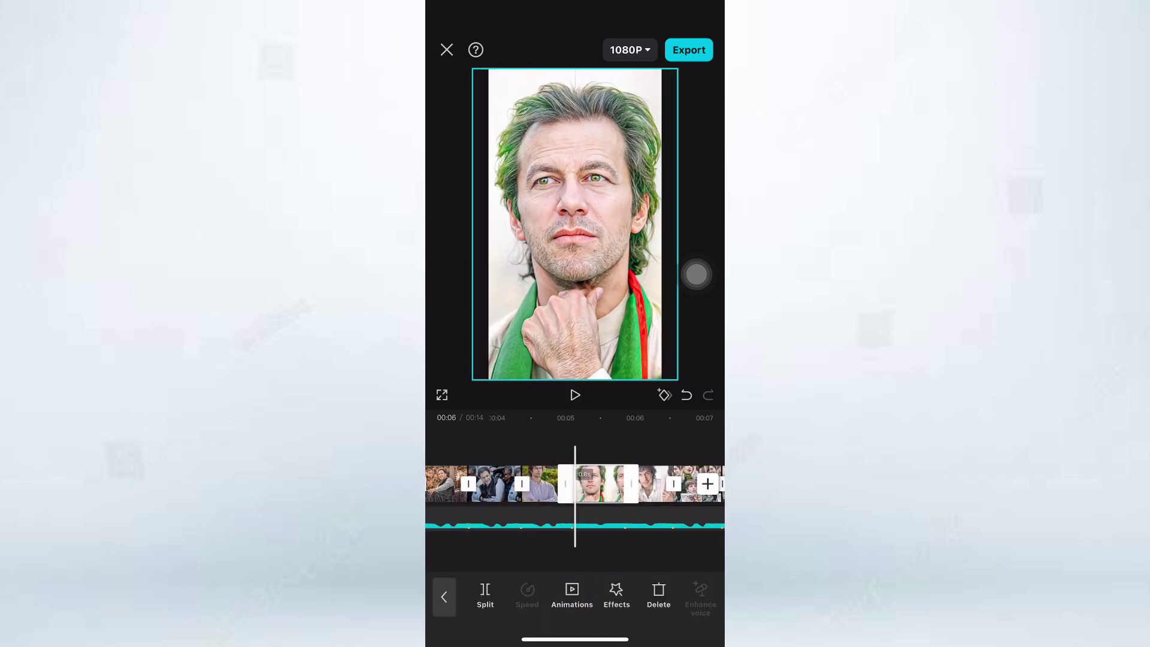
left_click(572, 596)
left_click(596, 488)
left_click(704, 605)
left_click(659, 483)
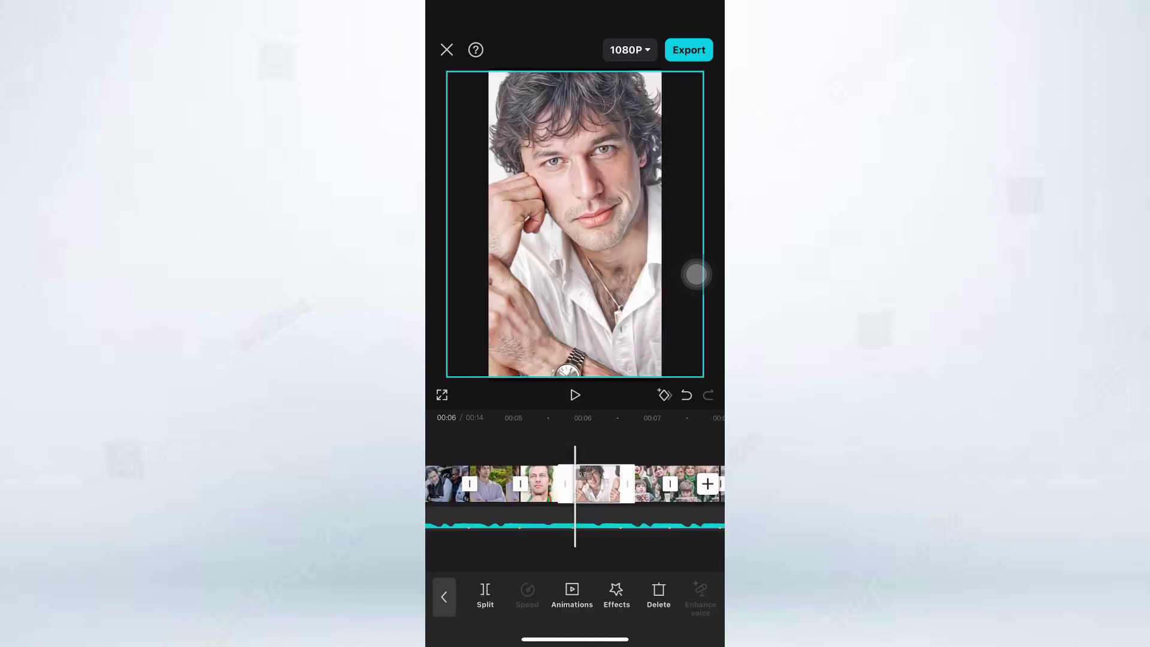
left_click(572, 596)
left_click(572, 496)
left_click(704, 606)
left_click(659, 482)
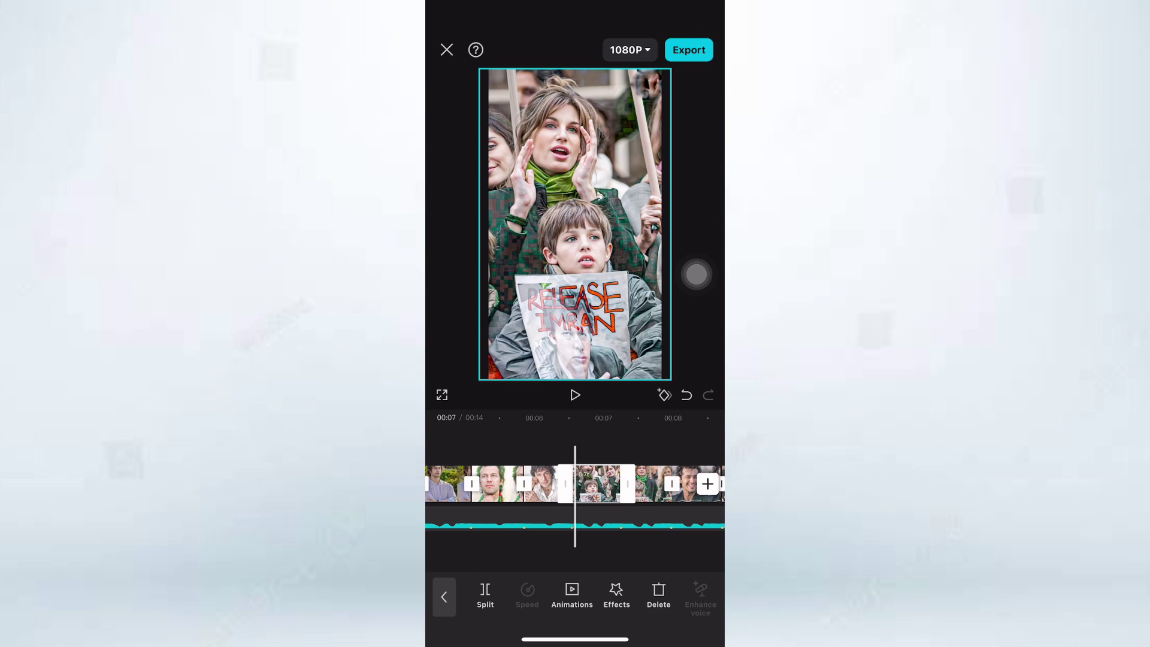
left_click(572, 596)
left_click(575, 496)
left_click(704, 607)
left_click(659, 482)
left_click(572, 596)
left_click(575, 496)
left_click(704, 607)
left_click(659, 483)
left_click(572, 596)
left_click(561, 496)
left_click(704, 607)
left_click(659, 483)
Give the crossed-hands, blue-suit, raised-hand and crossed-arms clips the Unfold entrance
left_click(572, 596)
left_click(561, 496)
left_click(704, 606)
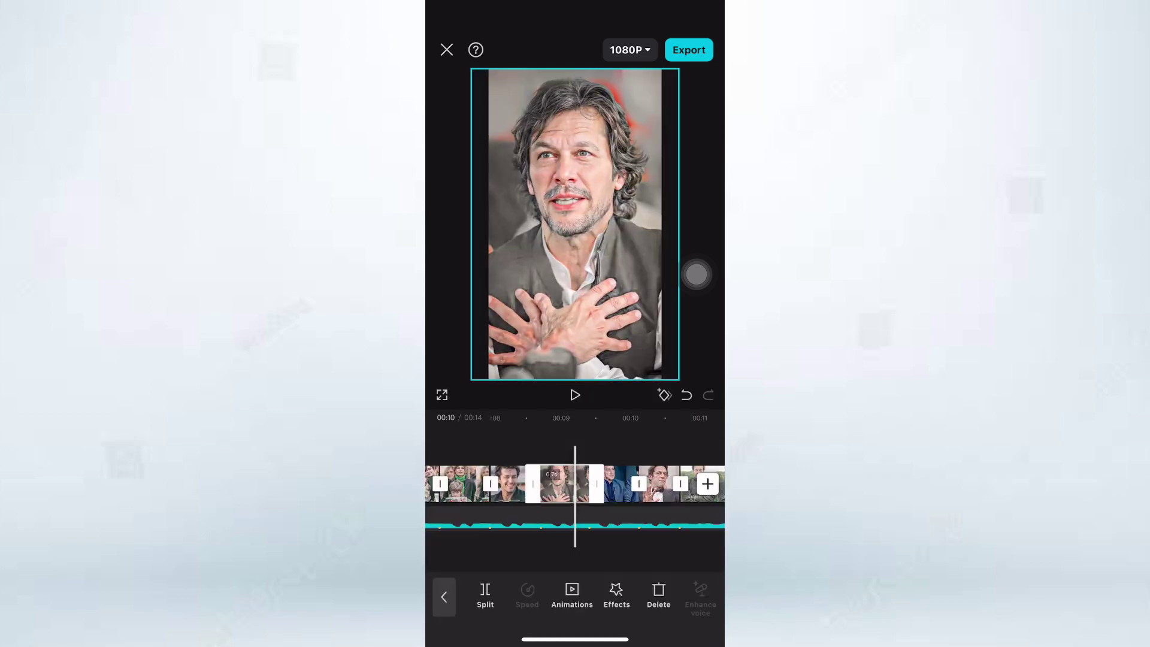
left_click(659, 482)
left_click(572, 597)
left_click(596, 498)
left_click(704, 606)
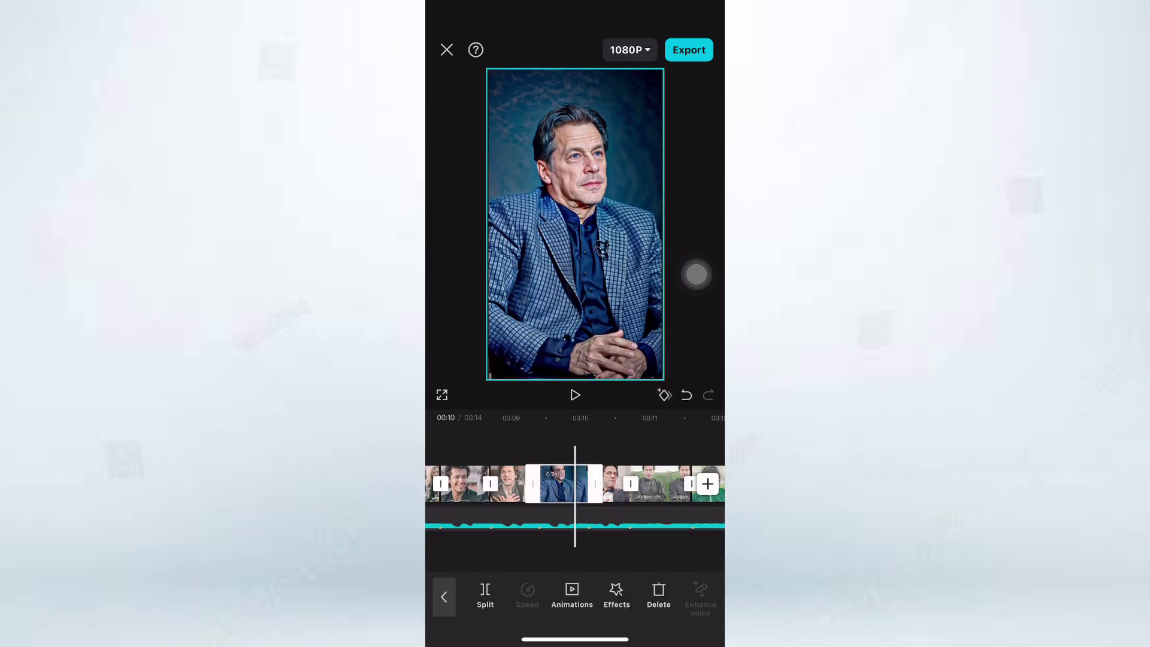
left_click(659, 482)
left_click(572, 596)
left_click(598, 496)
left_click(703, 606)
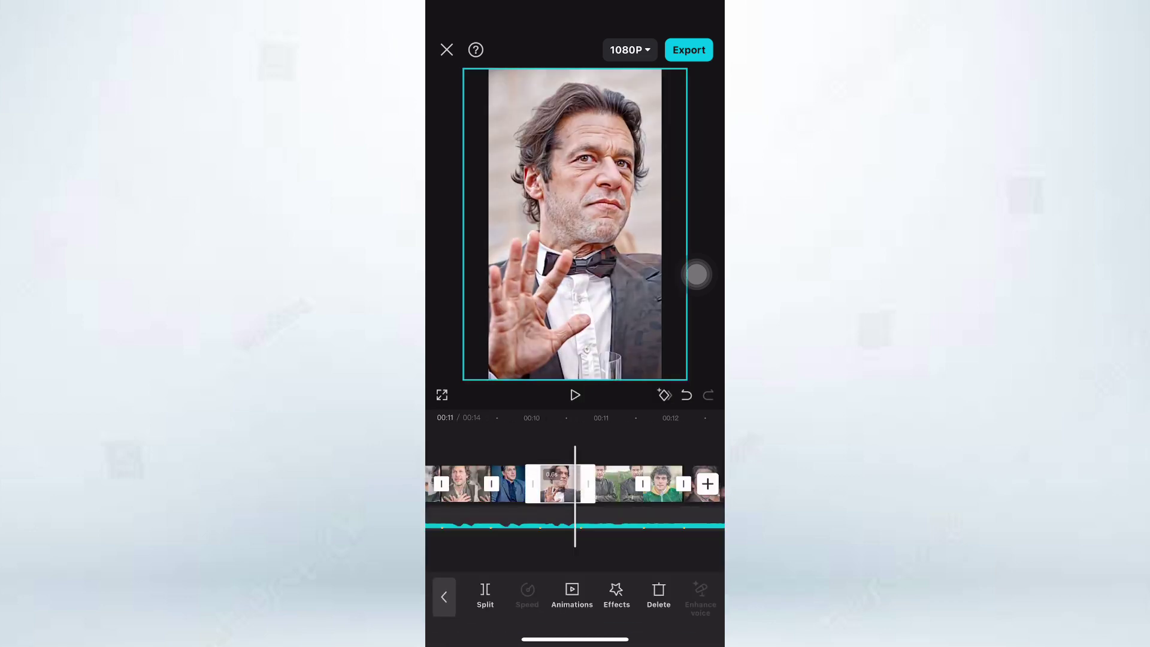
left_click(659, 482)
left_click(572, 596)
left_click(575, 496)
left_click(704, 606)
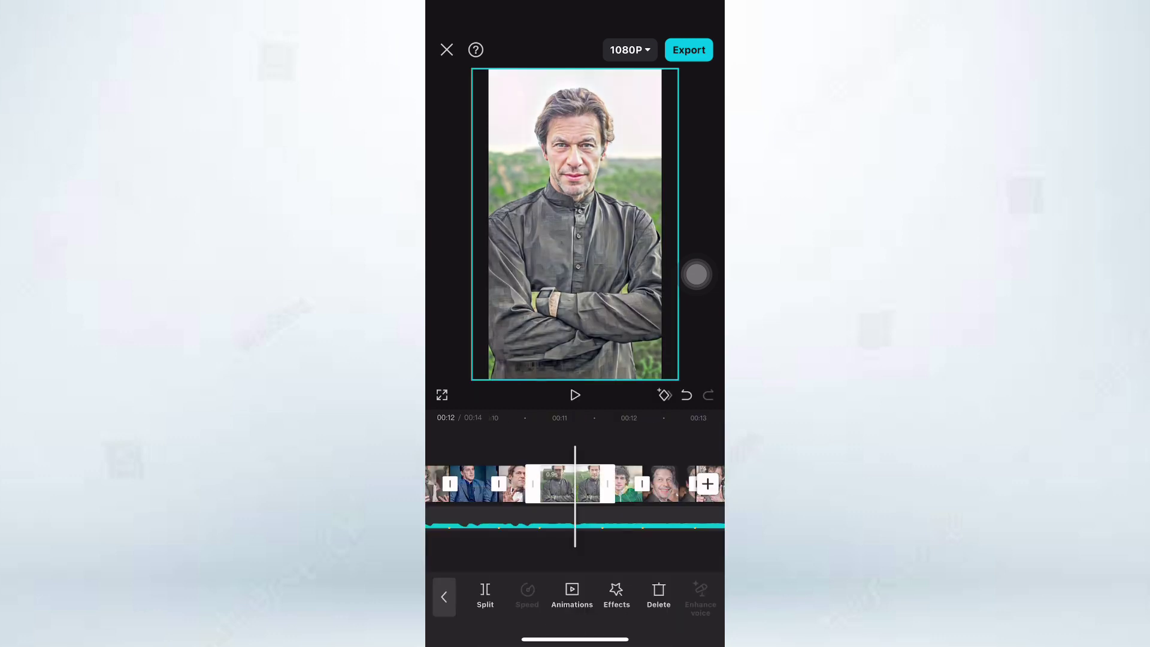
Give the last three clips, including the smiling man, a 0.6s Ripple entrance, then rewind
left_click(659, 482)
left_click(572, 596)
left_click(575, 496)
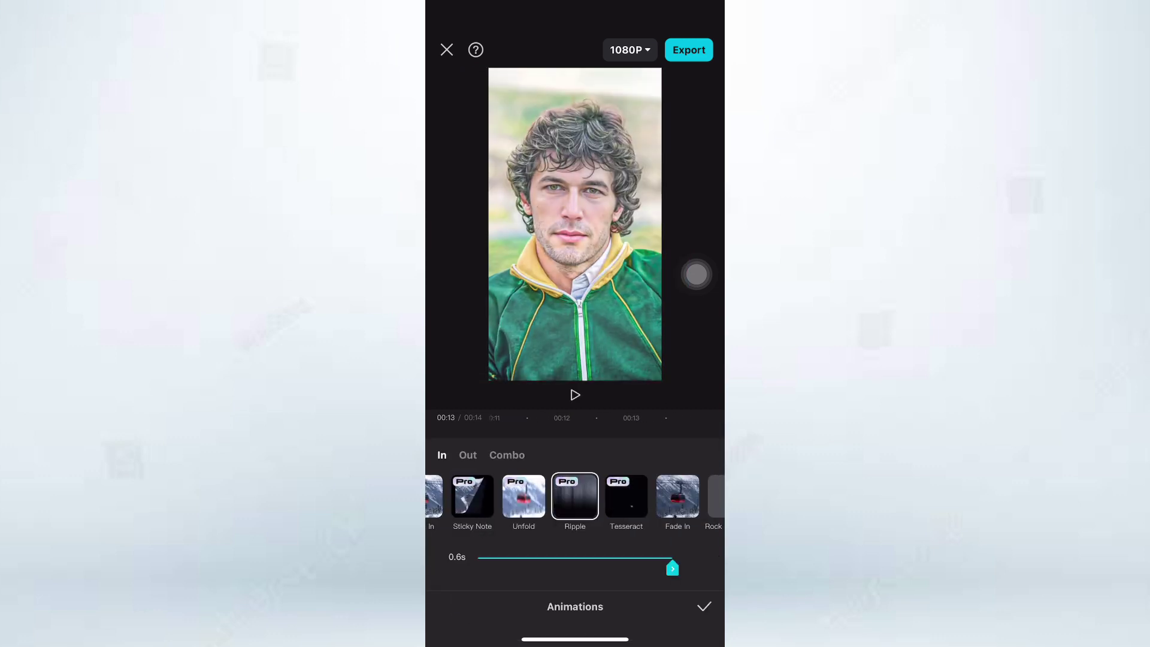
left_click(704, 607)
left_click(659, 482)
left_click(572, 596)
left_click(575, 497)
left_click(704, 606)
left_click(635, 482)
left_click(572, 596)
left_click(576, 538)
left_click(704, 607)
left_click(443, 596)
left_click_drag(503, 484, 683, 484)
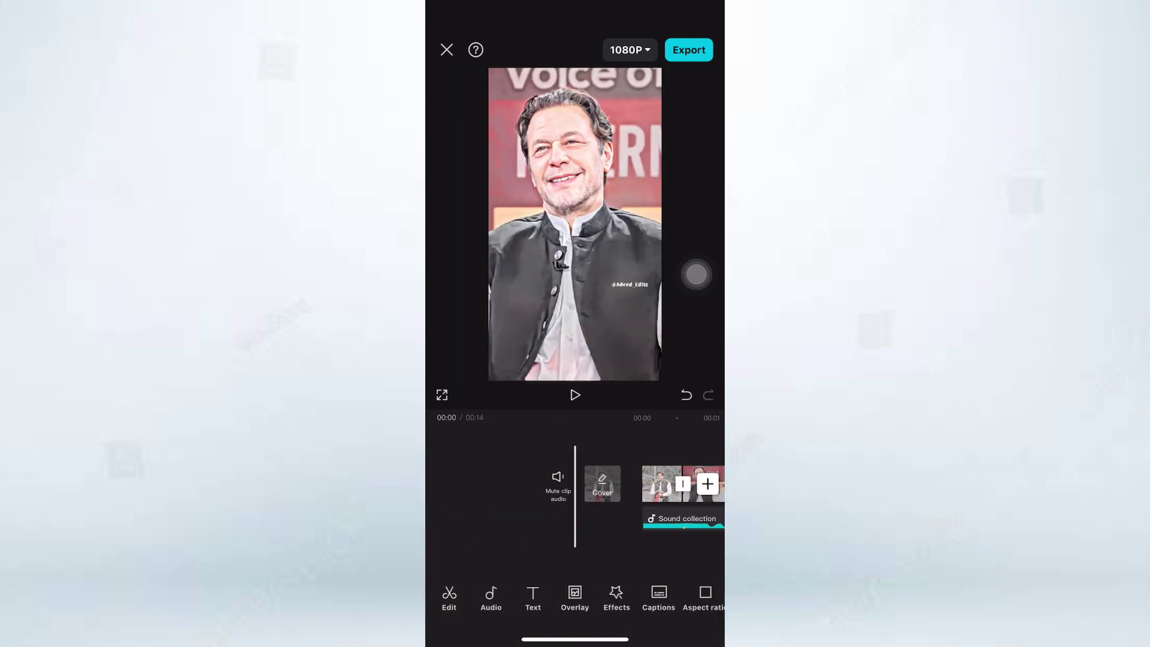
Play the montage back and check the green-jacket clip's entrance animation
left_click(575, 395)
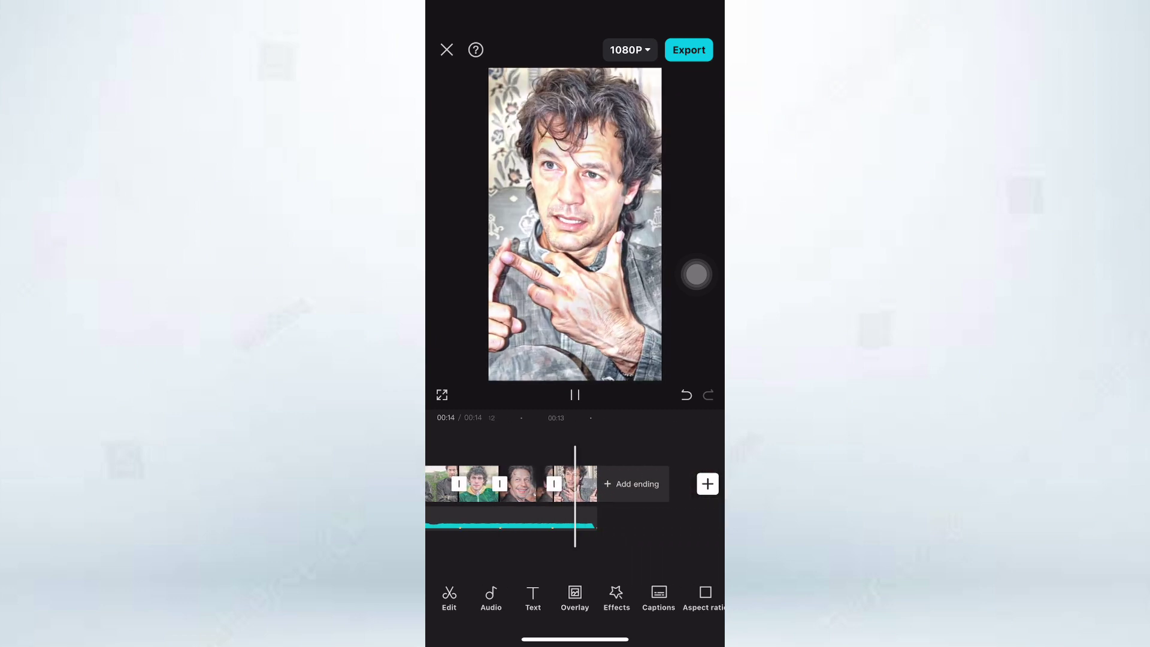
scroll(575, 484, "left", 3)
scroll(575, 484, "left", 2)
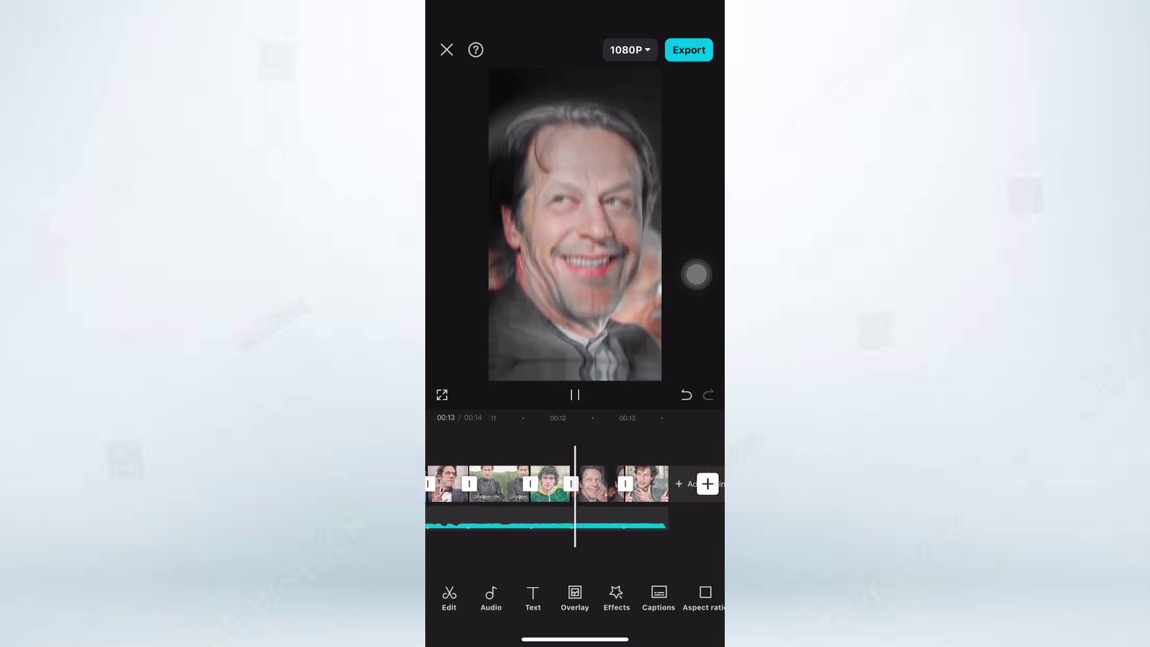
left_click(564, 484)
left_click(572, 596)
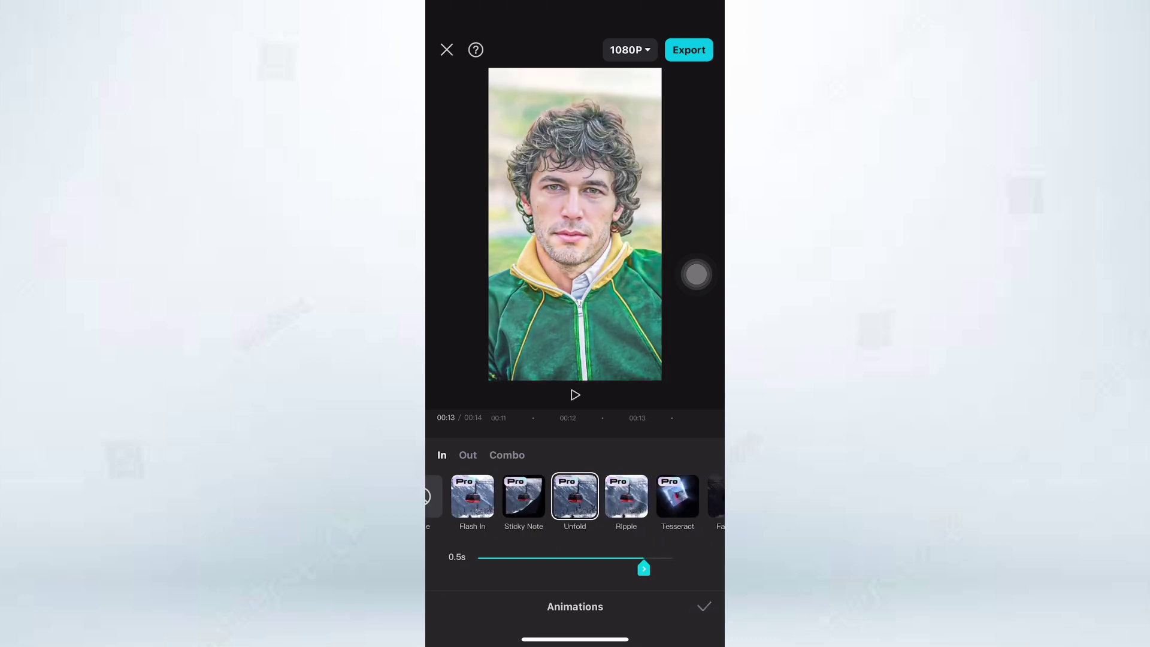
left_click(704, 607)
left_click(442, 595)
Replay from the tuxedo clip, stop near the end and open the Overlay tools
left_click_drag(539, 484, 644, 484)
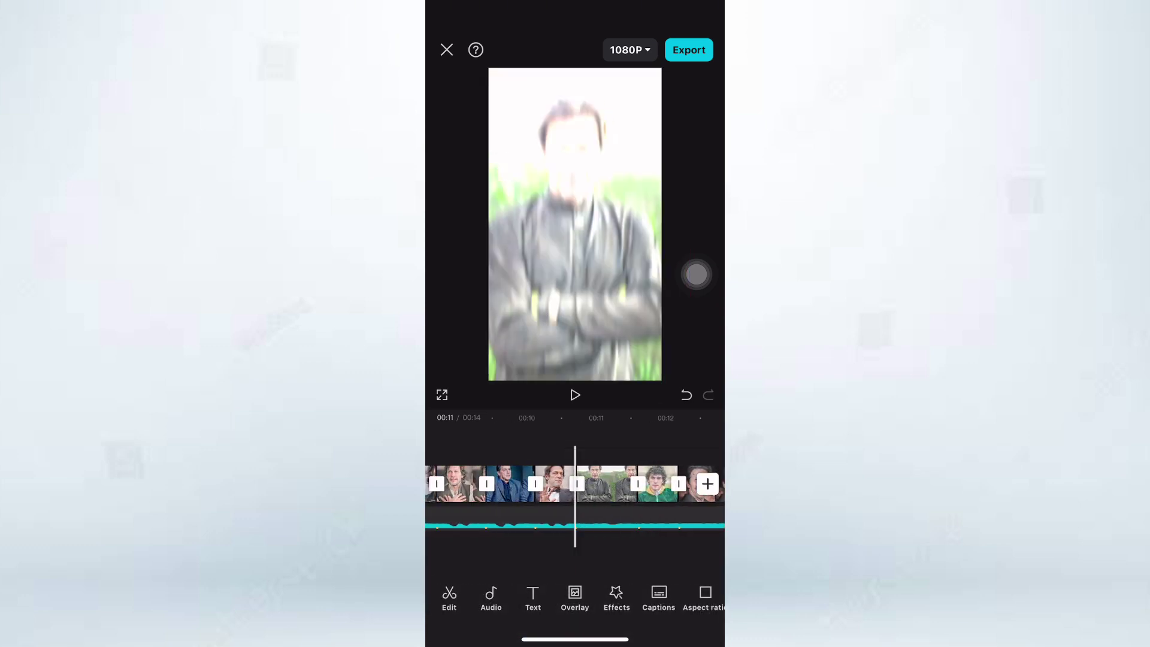
left_click(575, 395)
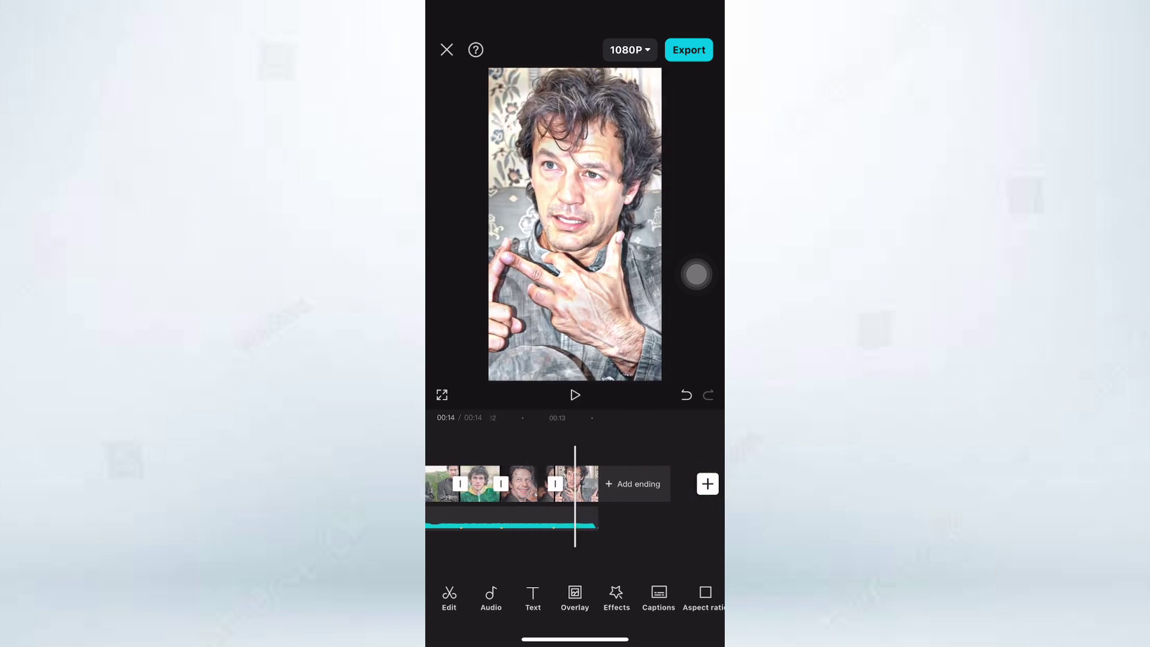
left_click_drag(539, 484, 588, 484)
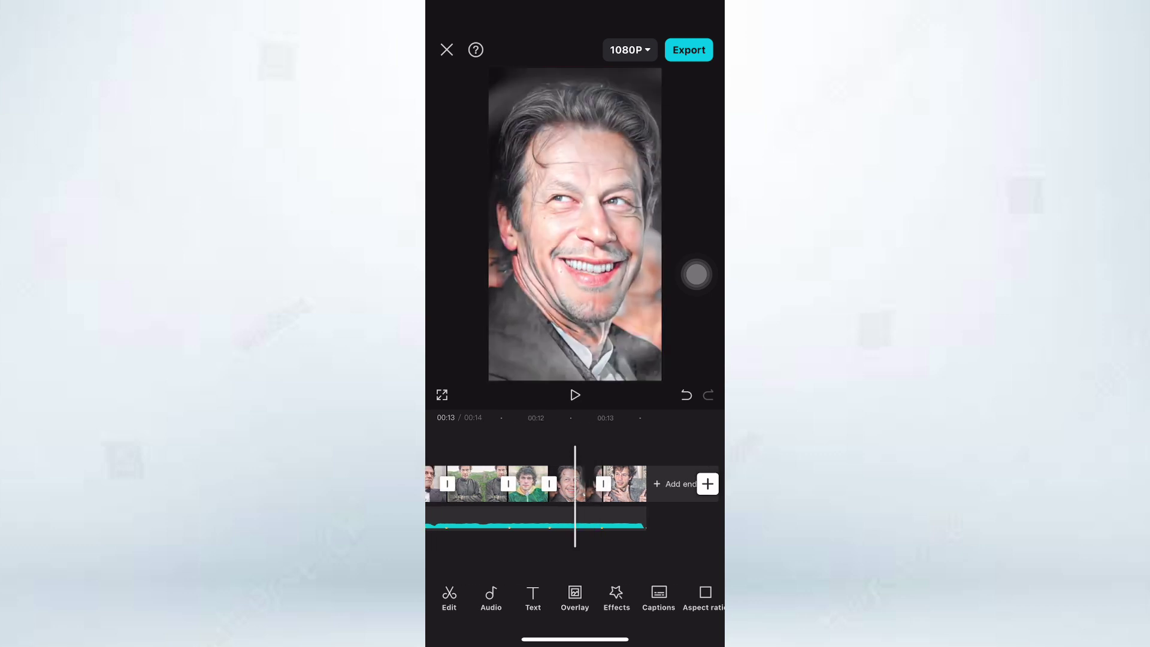
left_click(575, 395)
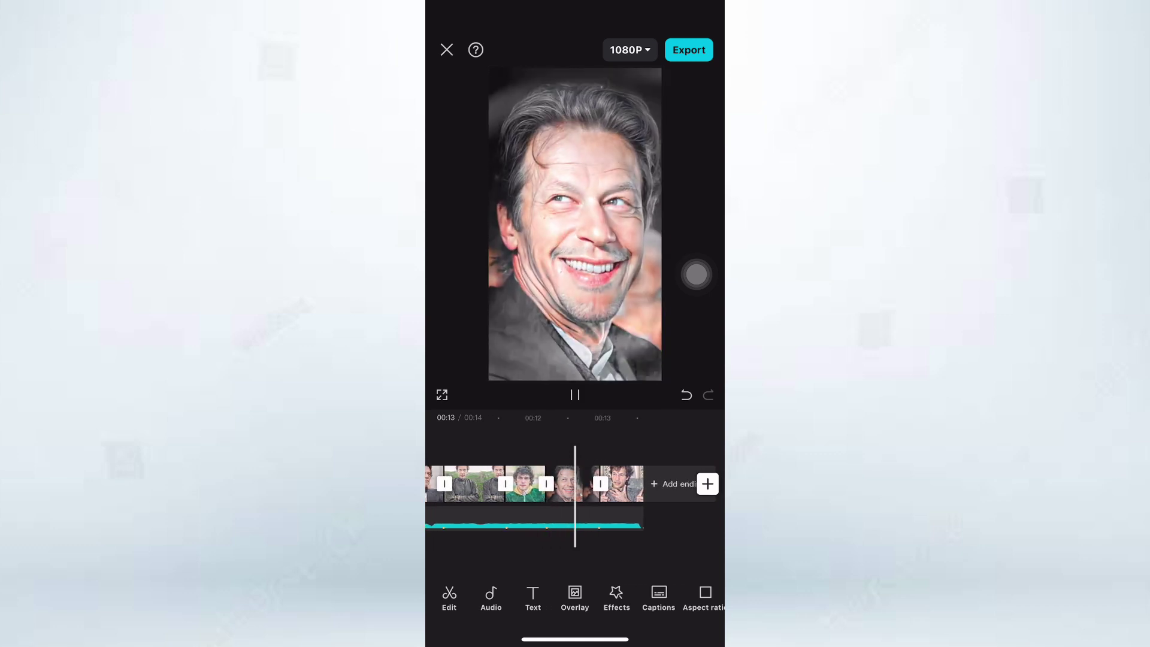
left_click(575, 395)
left_click_drag(575, 484, 590, 484)
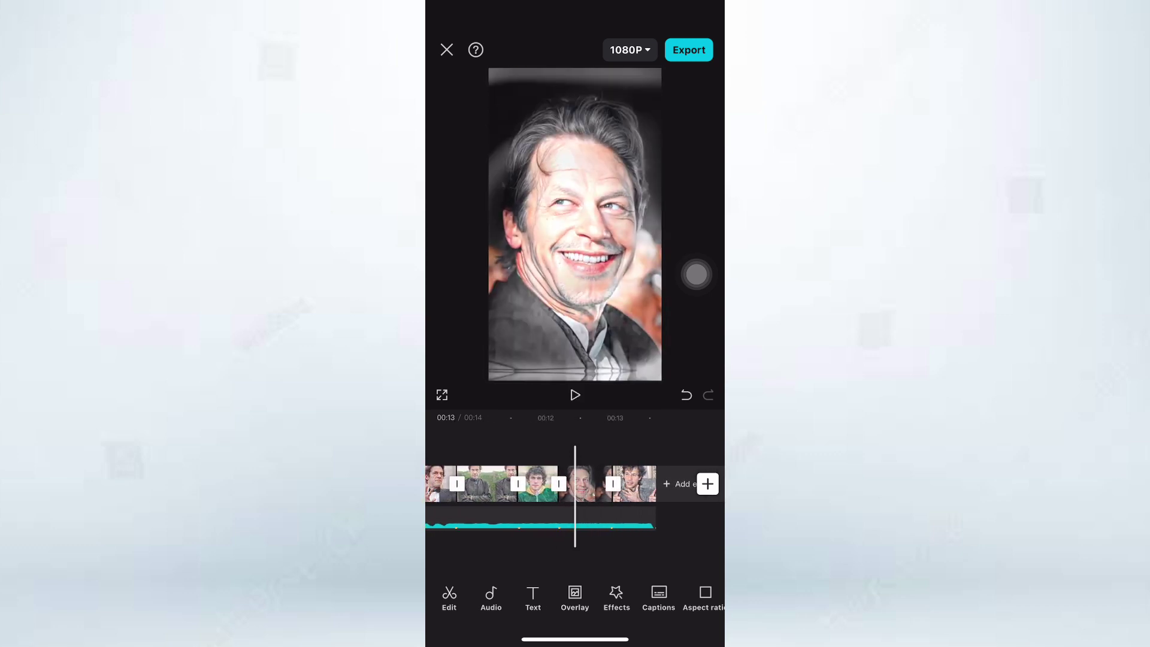
left_click(575, 596)
mouse_move(563, 459)
left_mouse_down()
mouse_move(579, 459)
mouse_move(565, 459)
left_mouse_up()
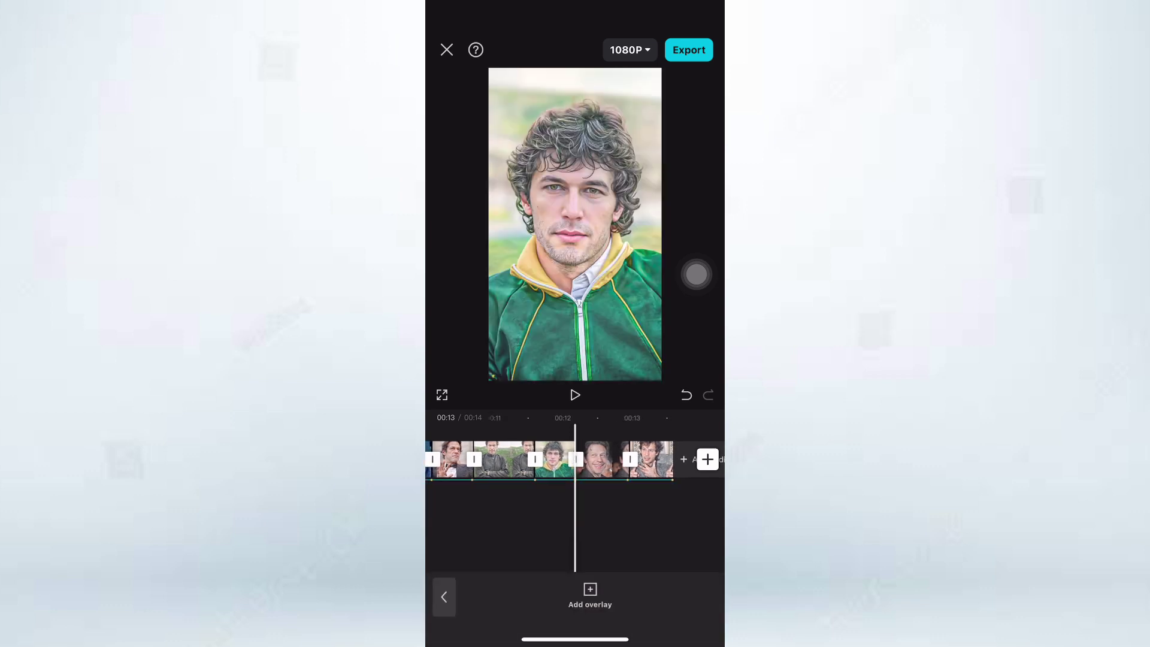
Add the troll-face GIF from Photos as a new overlay
left_click(591, 596)
left_click(575, 85)
scroll(576, 339, "down", 2)
scroll(575, 339, "down", 7)
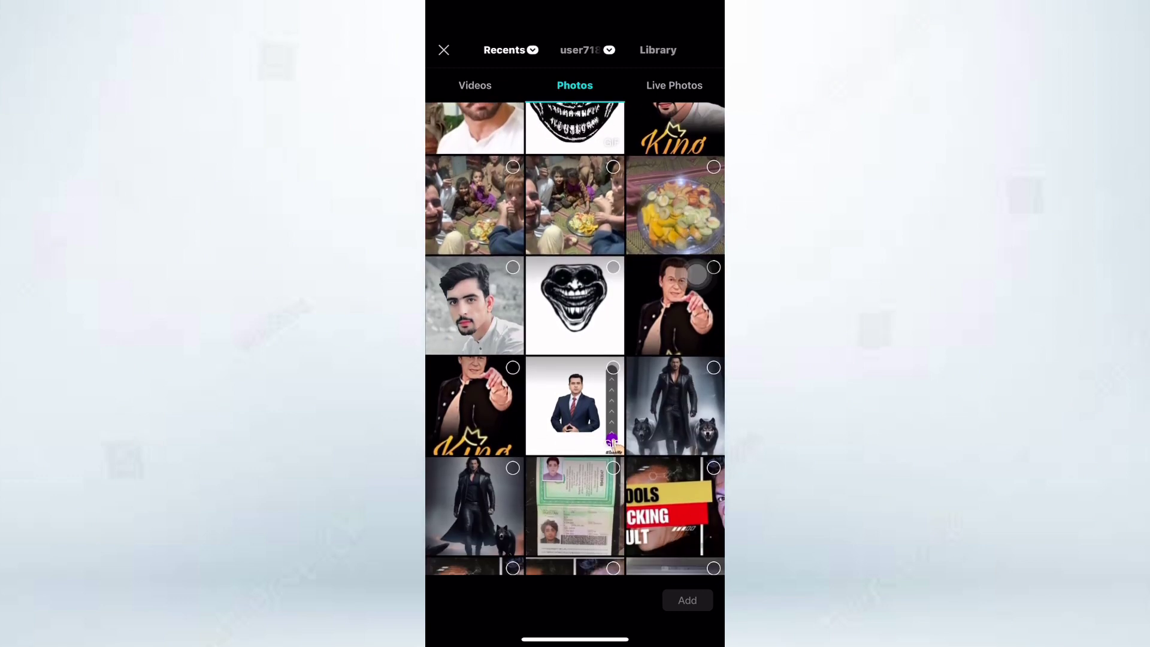
left_click(575, 305)
left_click(688, 599)
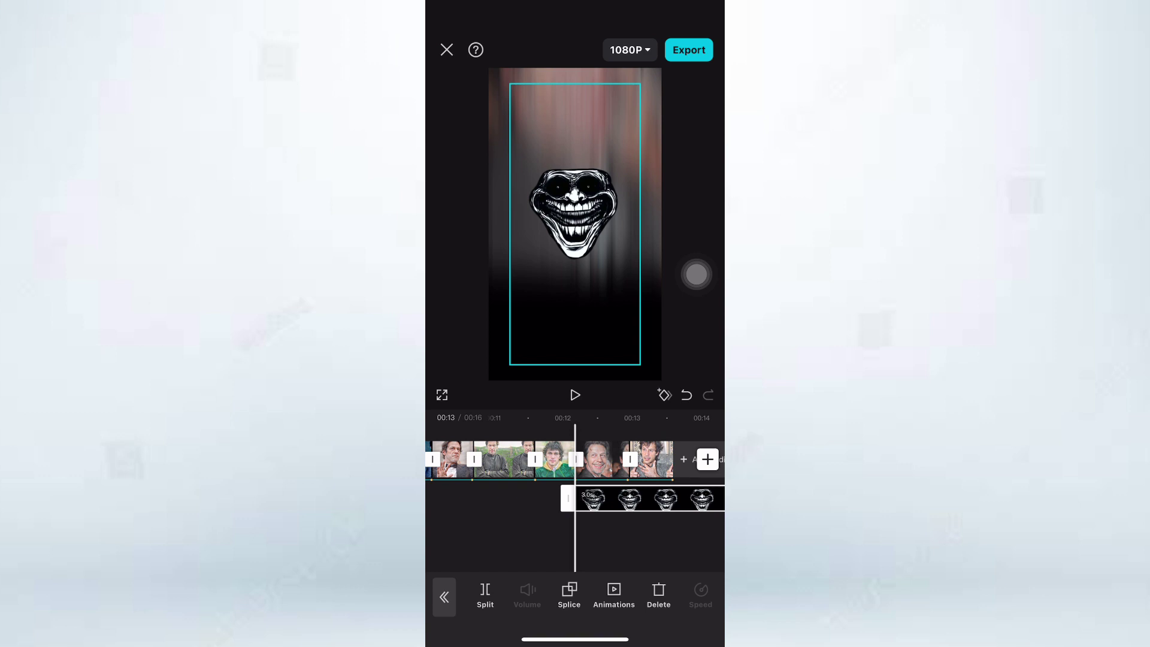
Enlarge the troll-face overlay to cover the smiling man's face
scroll(576, 473, "right", 1)
scroll(574, 210, "up", 2)
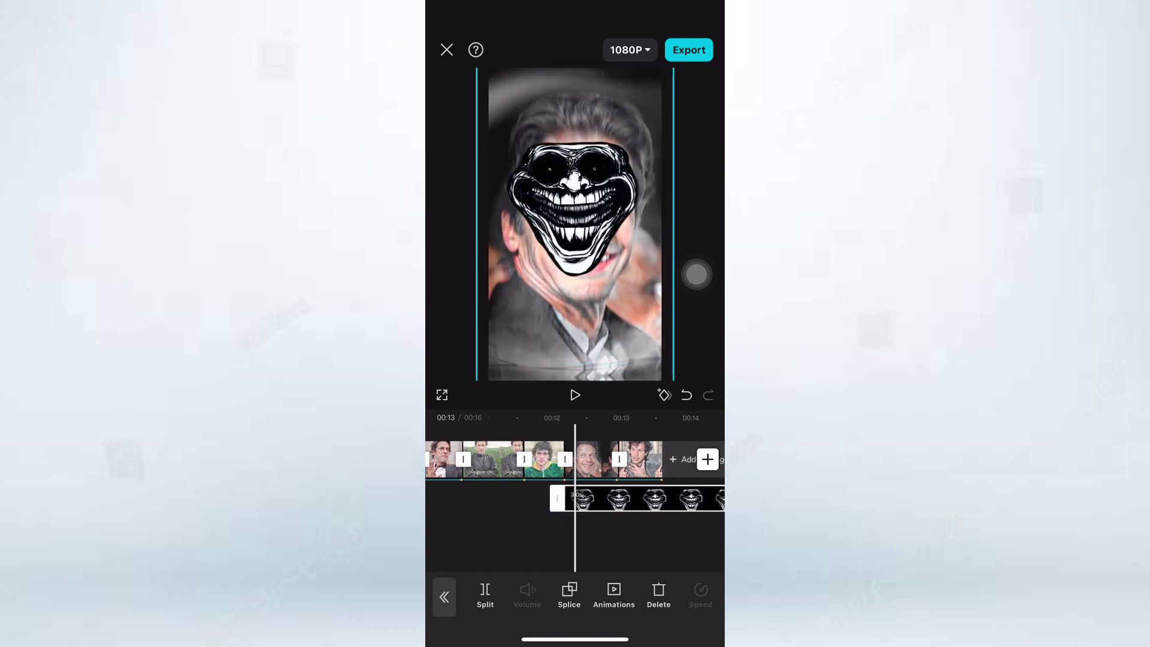
scroll(574, 207, "up", 2)
scroll(573, 207, "up", 2)
scroll(575, 210, "up", 1)
scroll(575, 210, "up", 2)
scroll(575, 210, "up", 2)
scroll(575, 210, "down", 1)
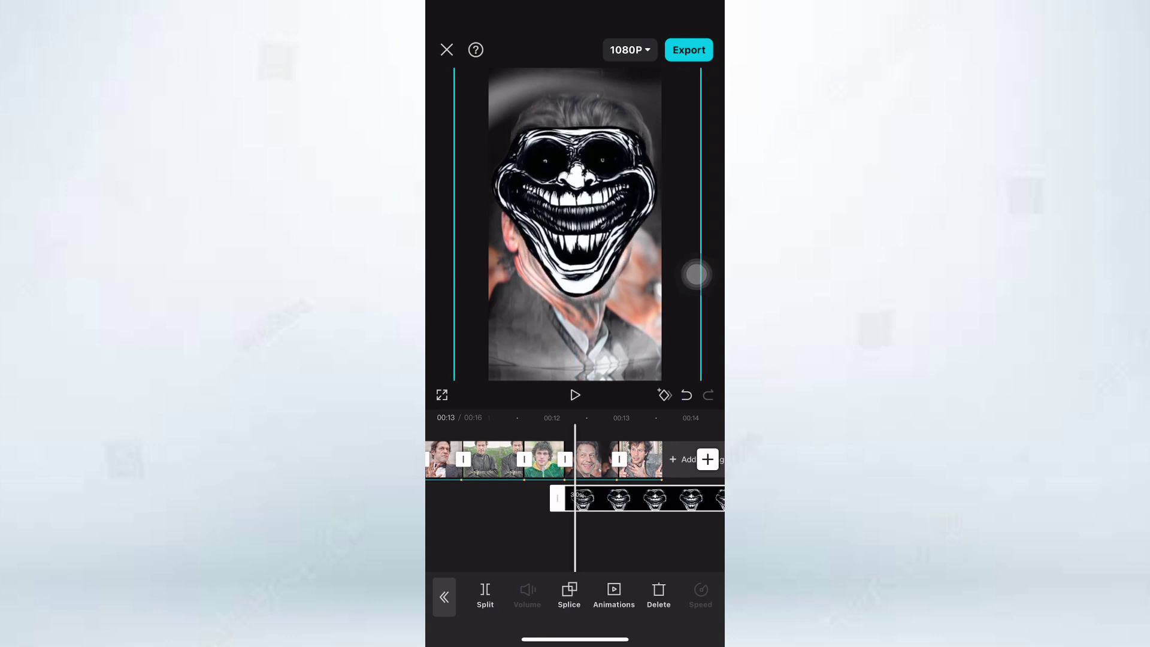
left_click(497, 539)
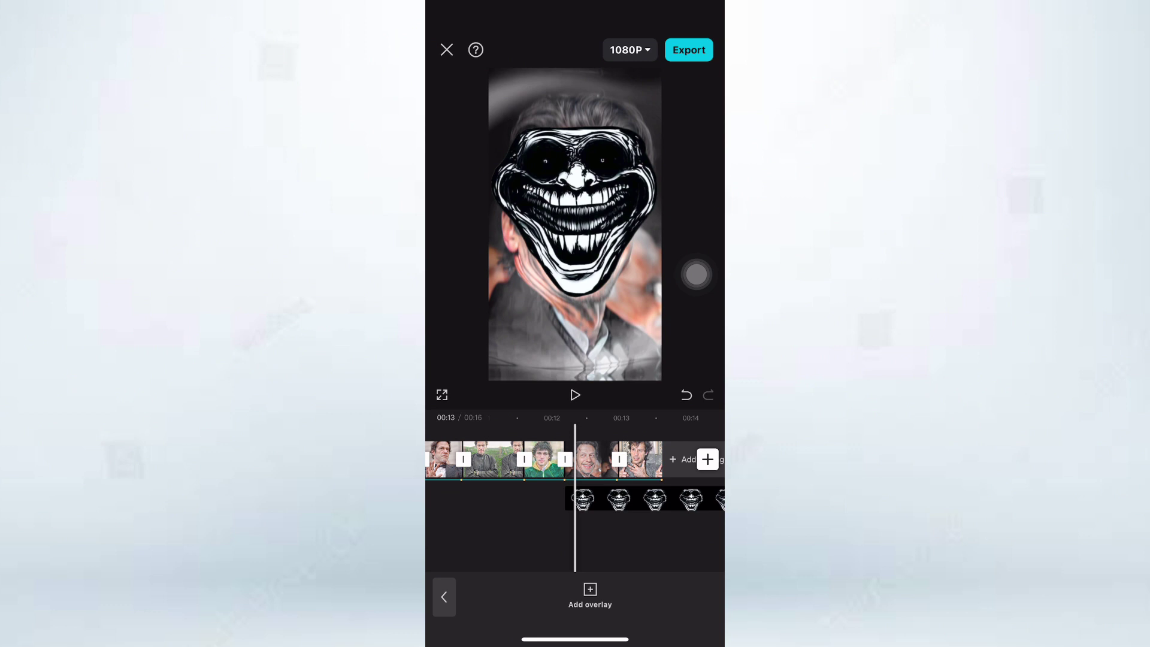
Nudge the troll-face overlay slightly down and to the right
left_click_drag(600, 528, 570, 527)
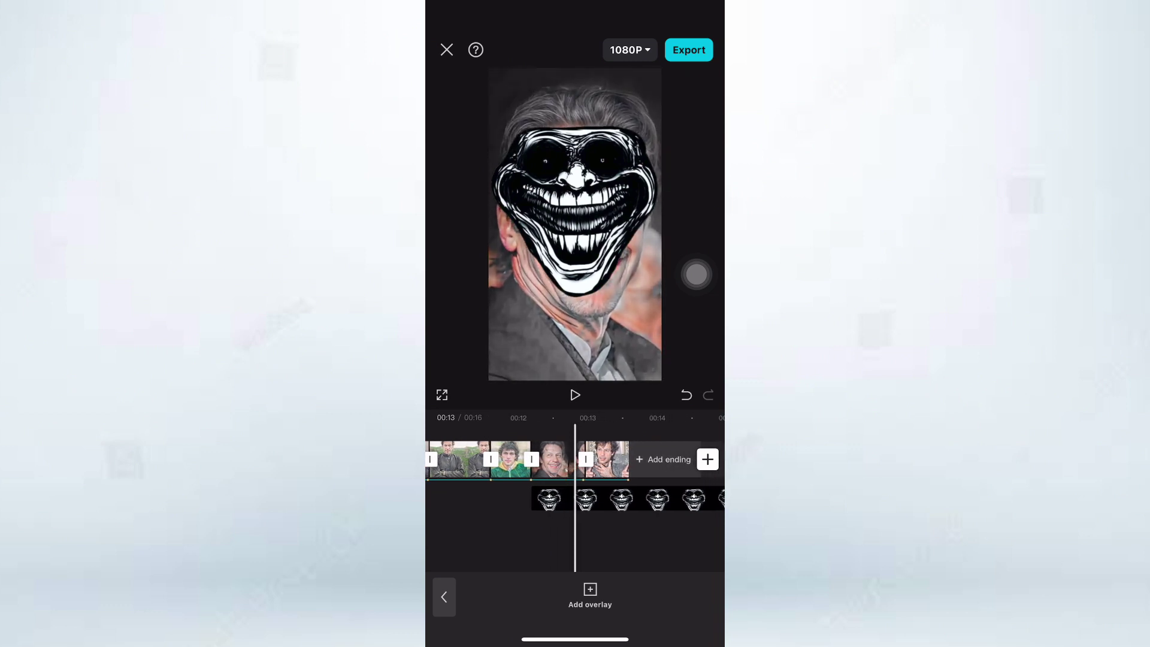
left_click_drag(575, 527, 581, 527)
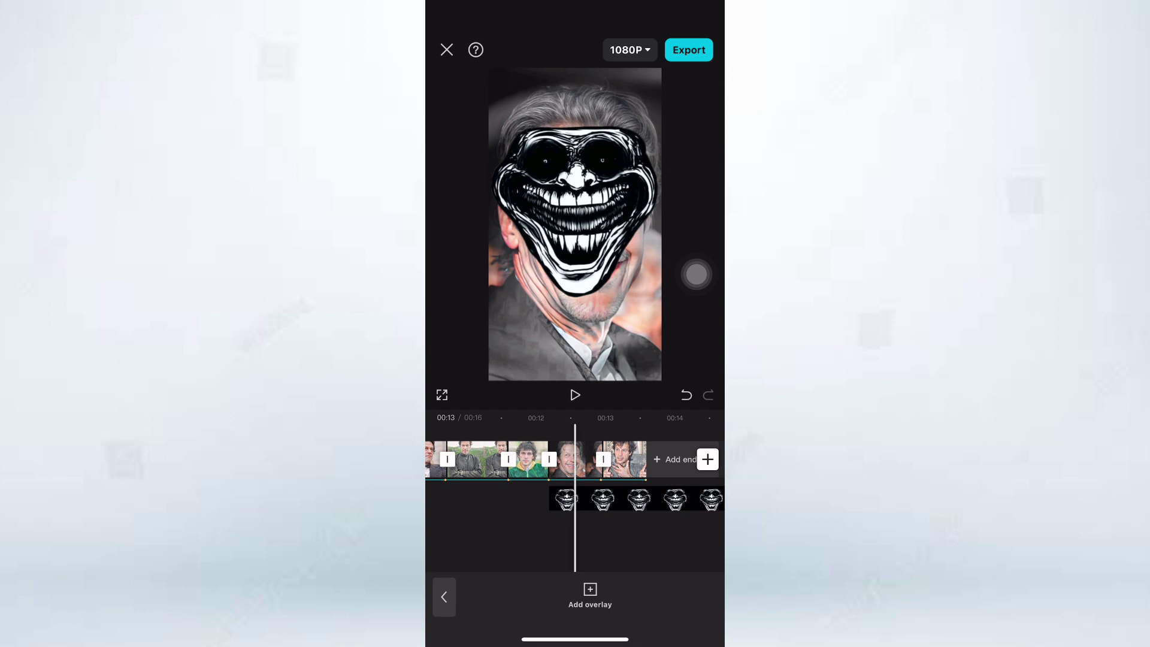
left_click(639, 499)
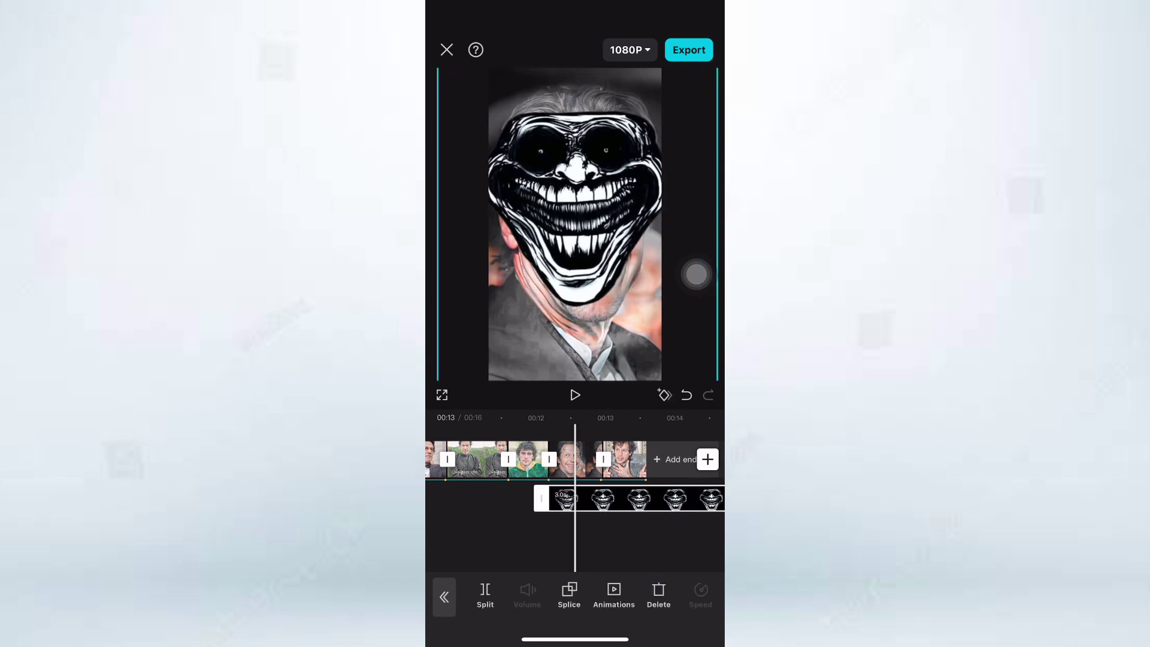
left_click_drag(575, 209, 586, 218)
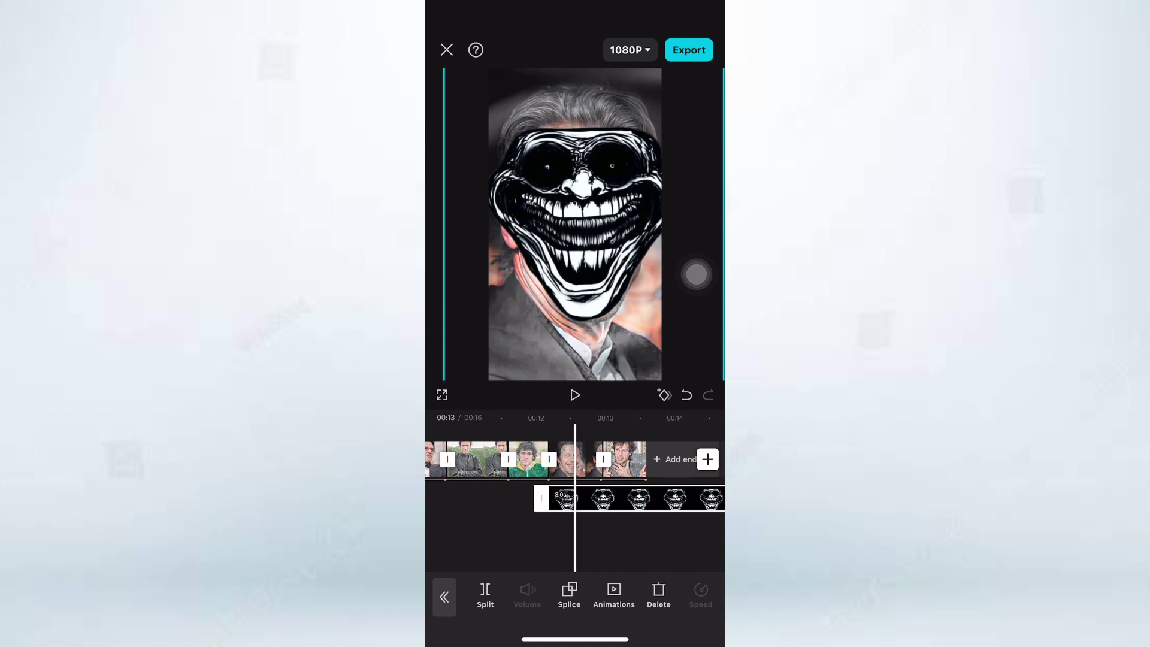
Trim the overlay at 1.6s and delete the leftover piece so the project lasts 00:14
scroll(576, 473, "right", 2)
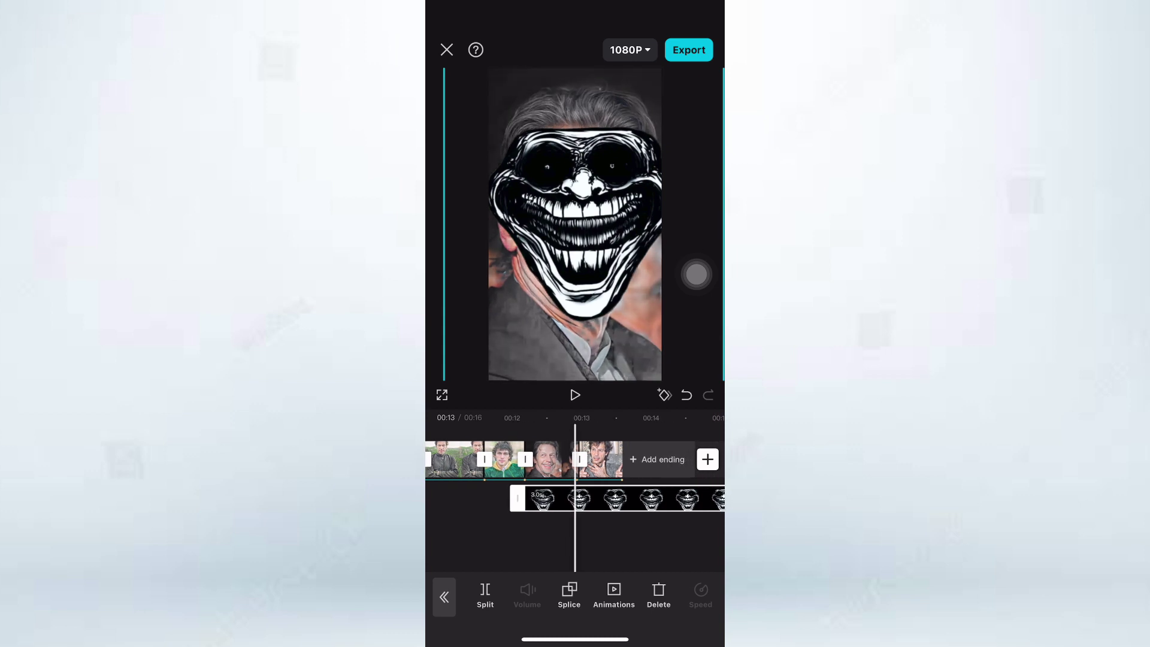
left_click(599, 540)
left_click(629, 498)
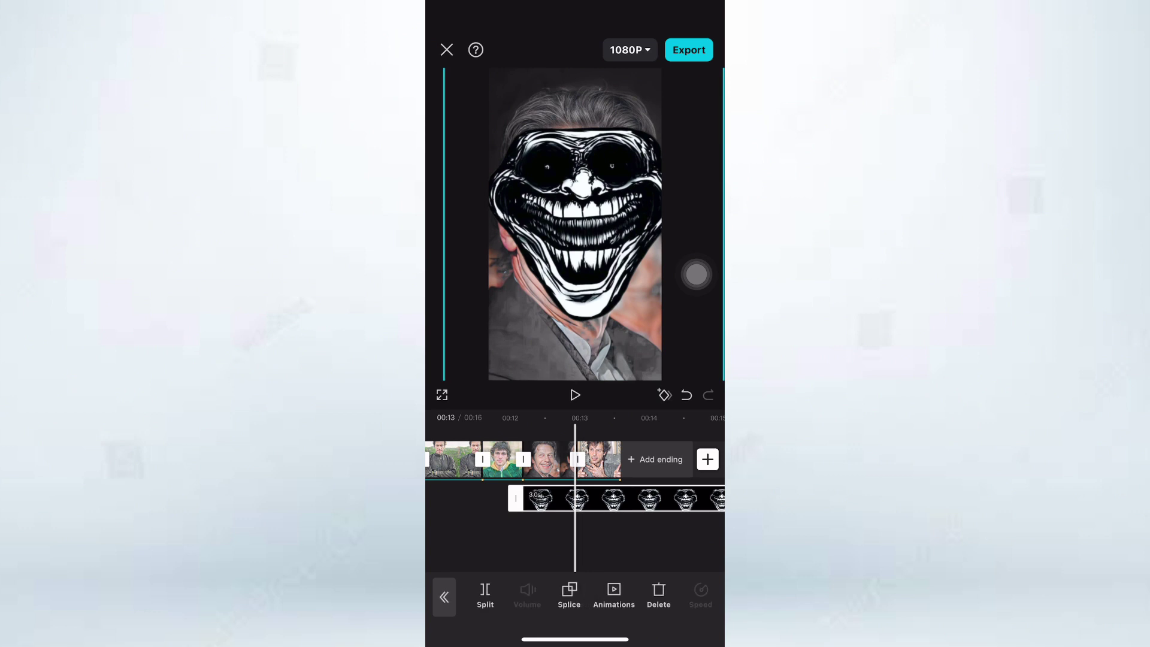
left_click_drag(514, 499, 548, 498)
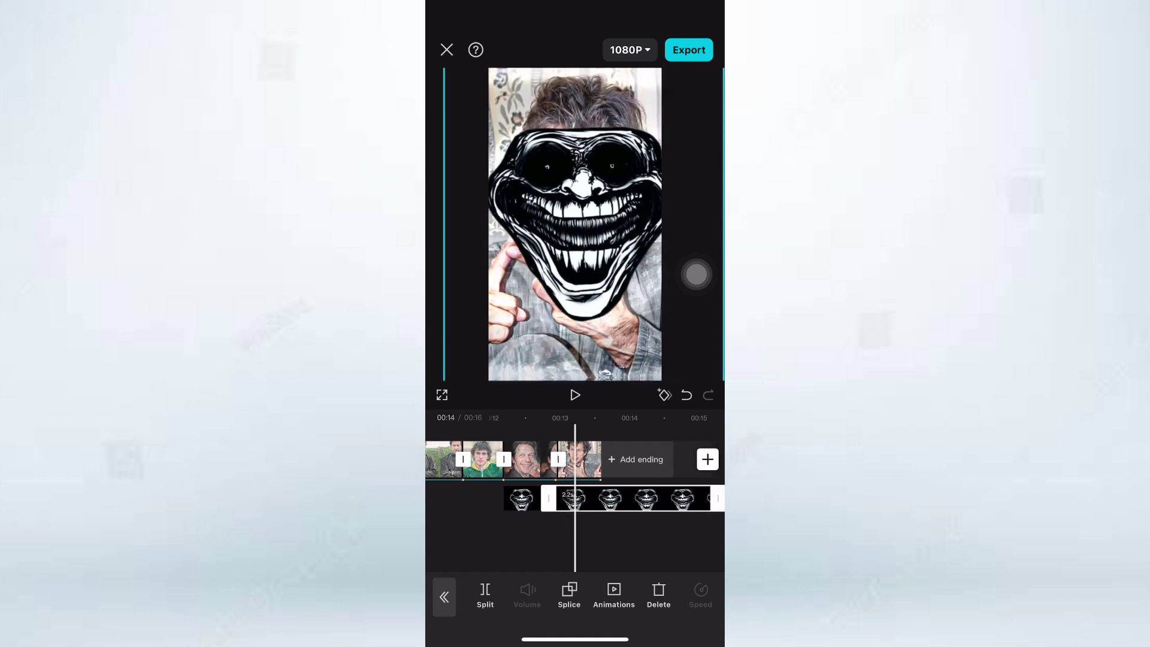
scroll(575, 473, "right", 7)
scroll(575, 474, "left", 5)
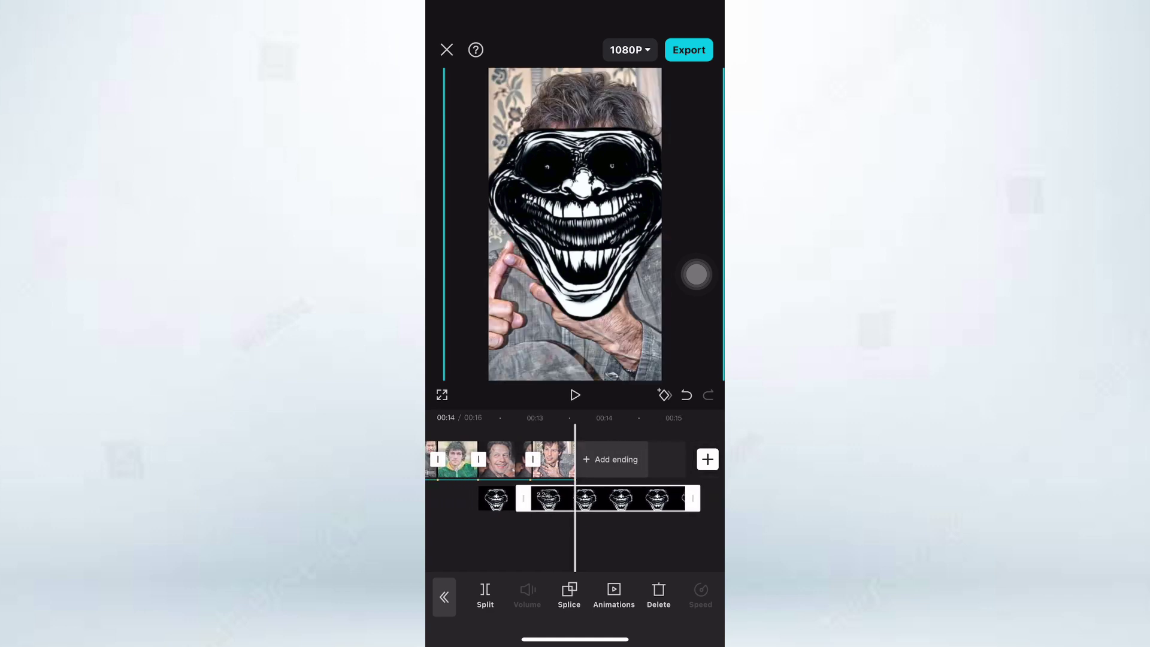
left_click_drag(523, 498, 568, 498)
left_click(659, 595)
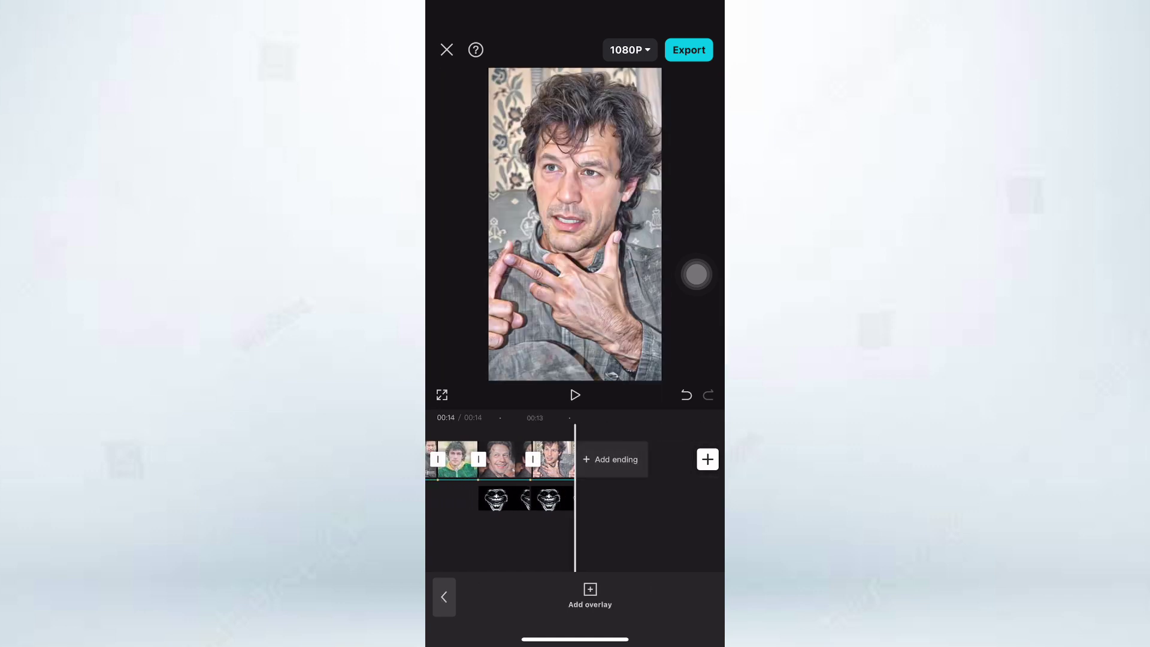
Apply the Unfold in-animation to the 0.8s troll-face overlay at 00:13
left_click(579, 498)
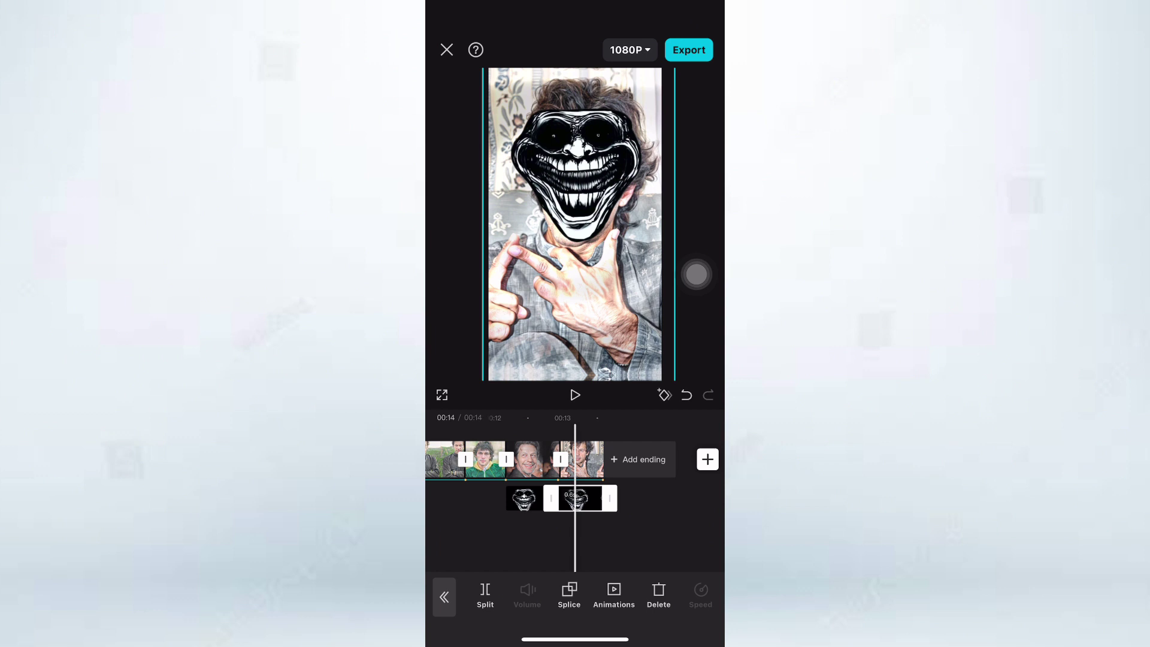
left_click(575, 539)
left_click_drag(540, 539, 579, 539)
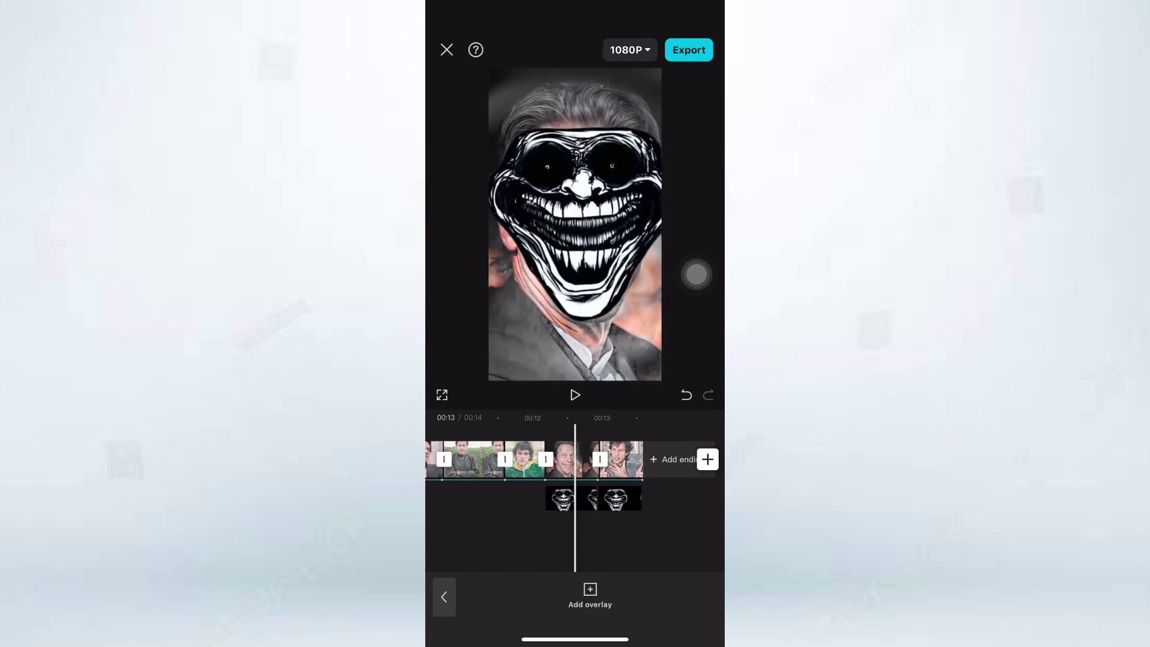
left_click(572, 499)
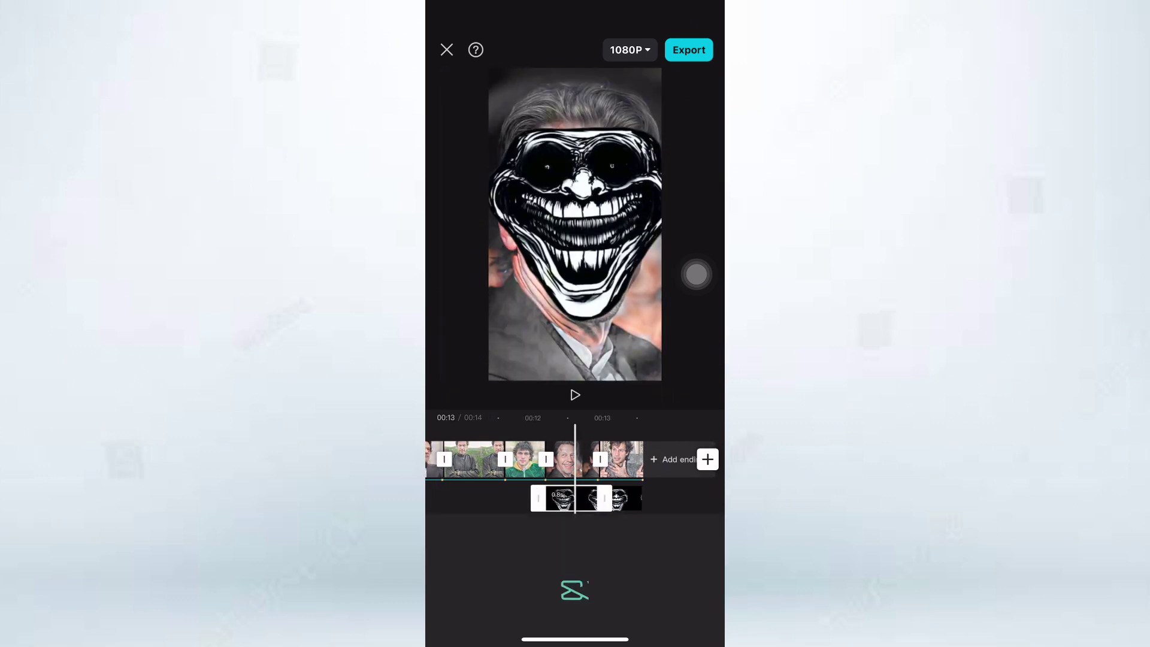
left_click(614, 597)
left_click(509, 496)
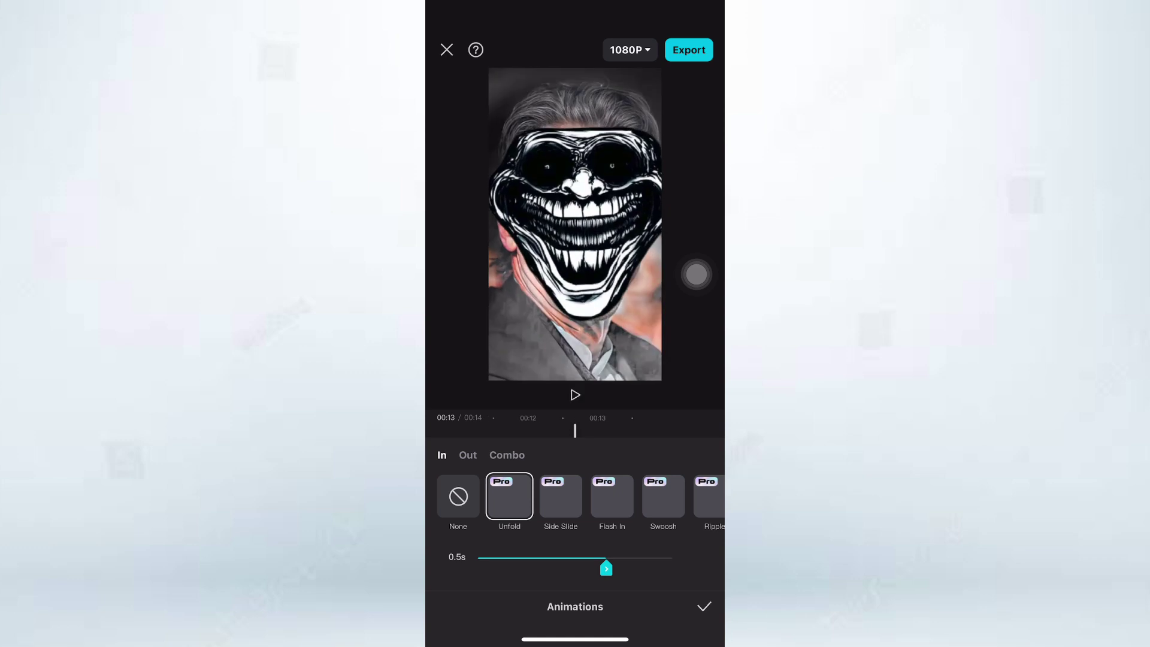
left_click(704, 607)
Set the overlay's Unfold in-animation duration to 0.3s and confirm
left_click(560, 498)
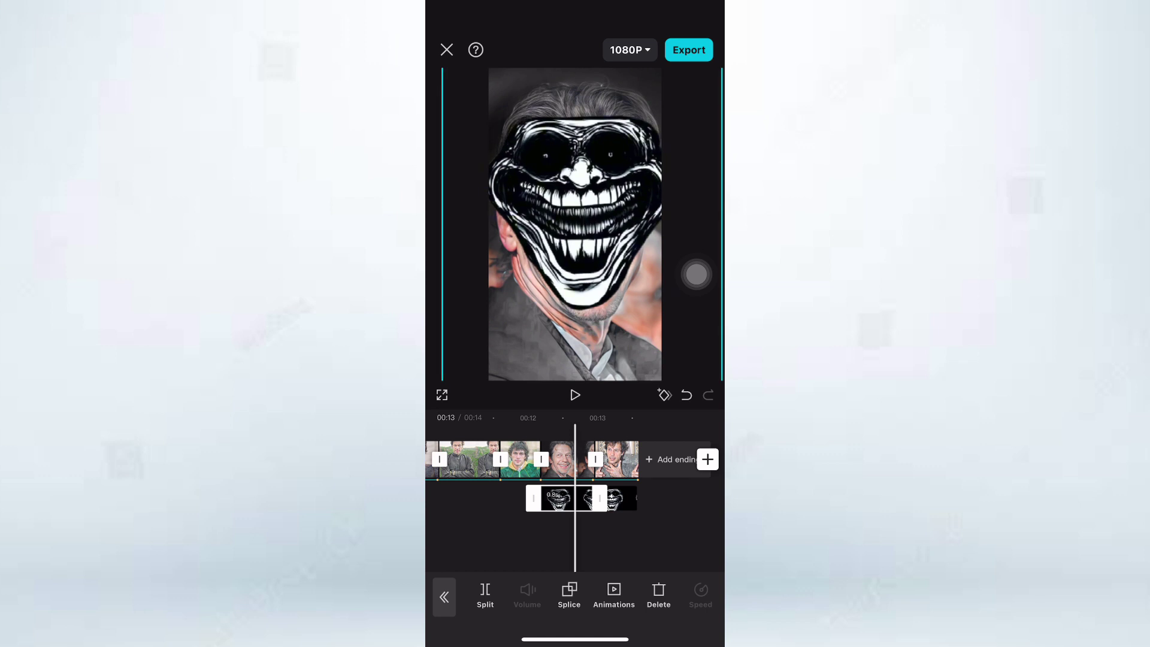
left_click(614, 596)
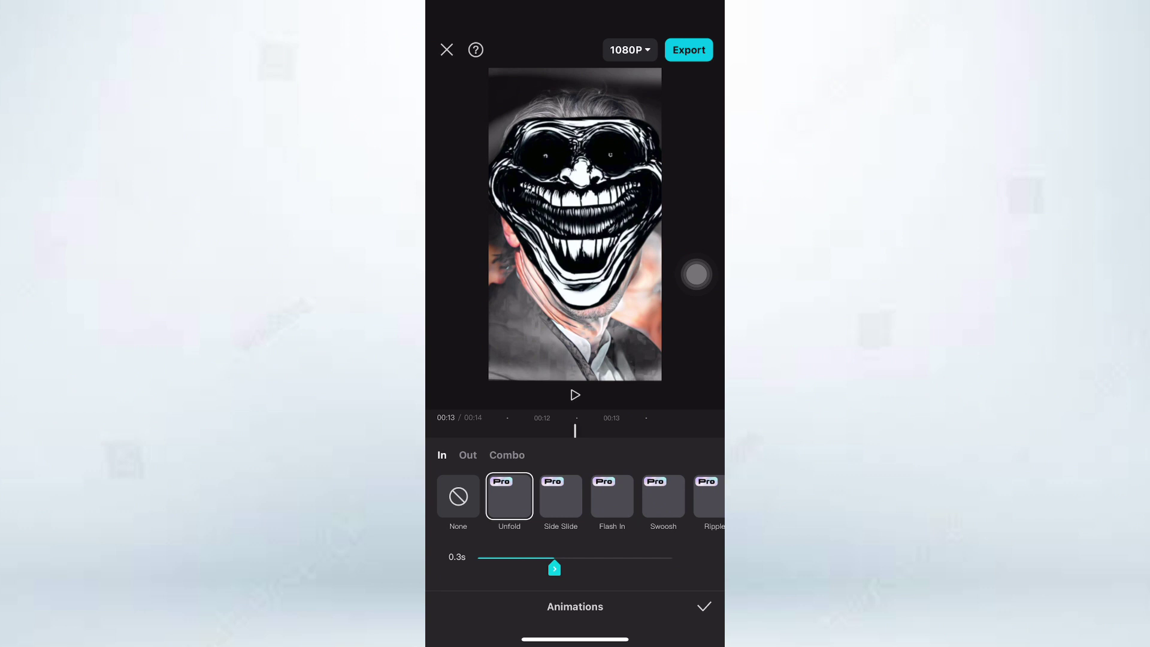
left_click(704, 607)
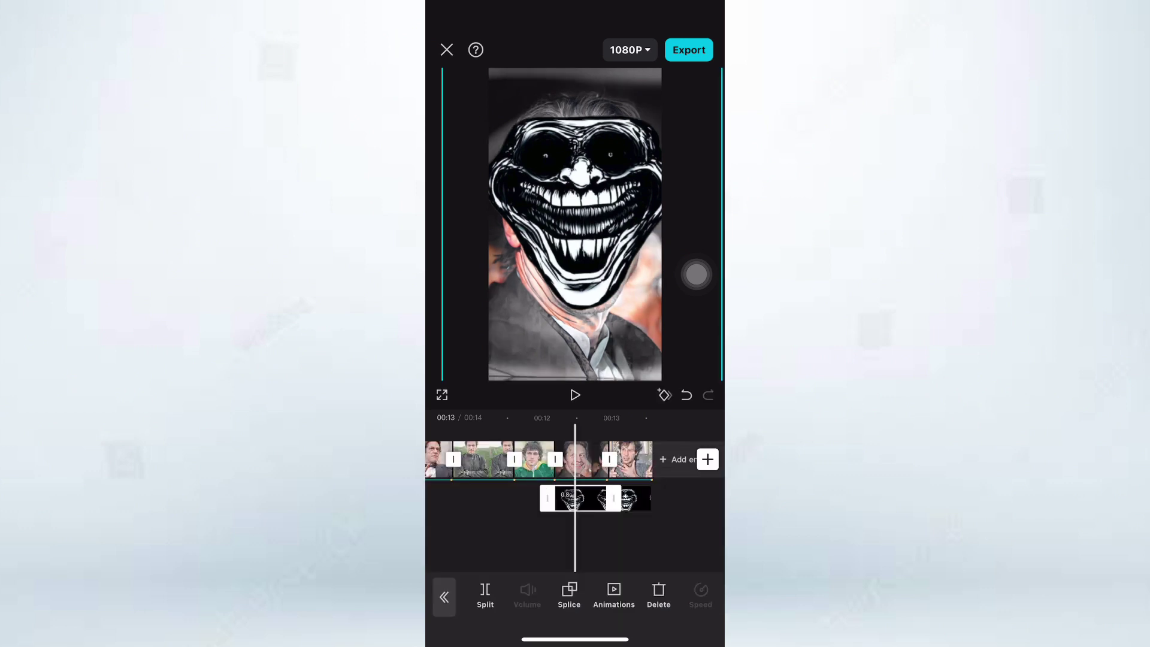
left_click(659, 539)
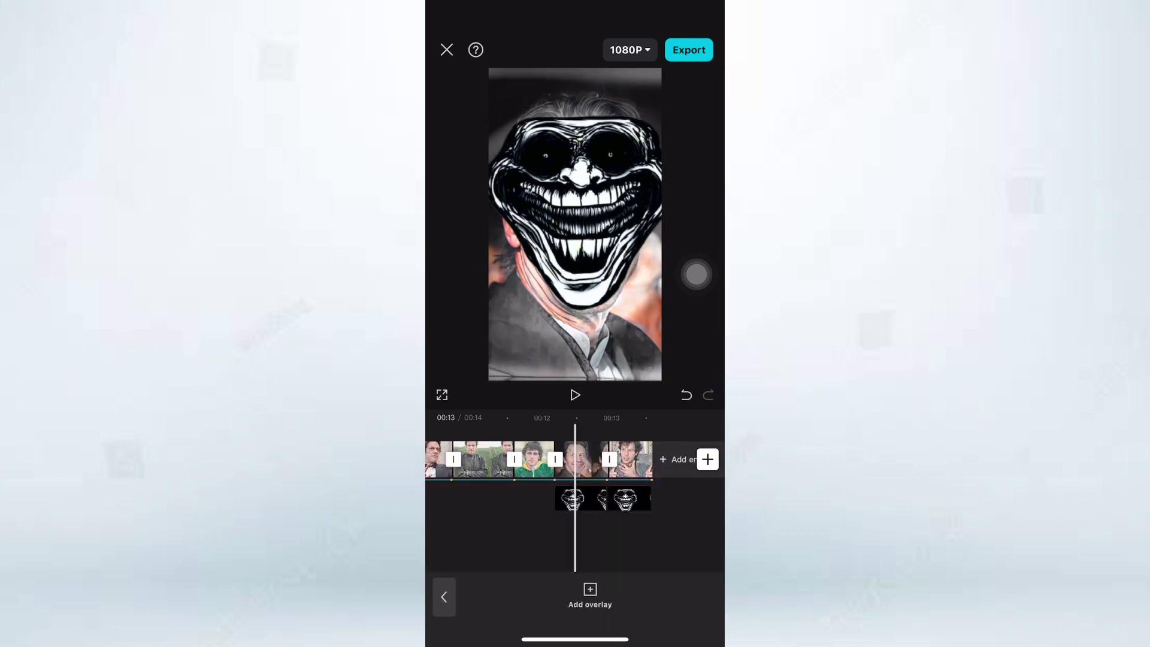
scroll(575, 473, "right", 3)
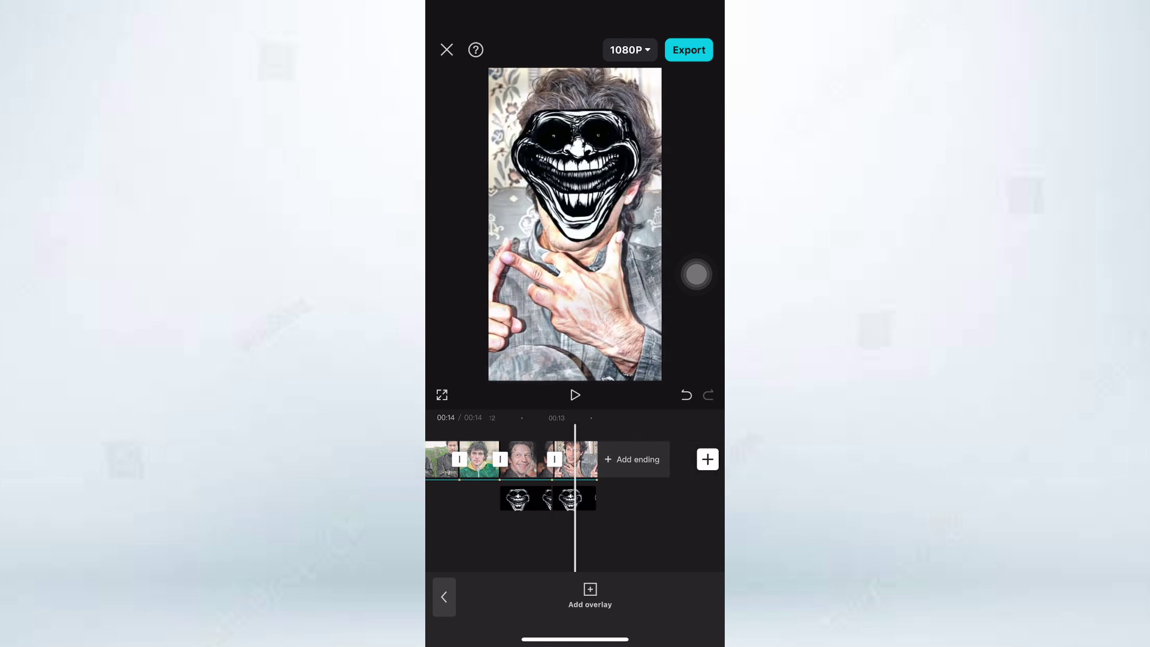
Give the last troll-face overlay an Unfold in-animation of 0.3s, leaving blend unchanged
left_click(585, 499)
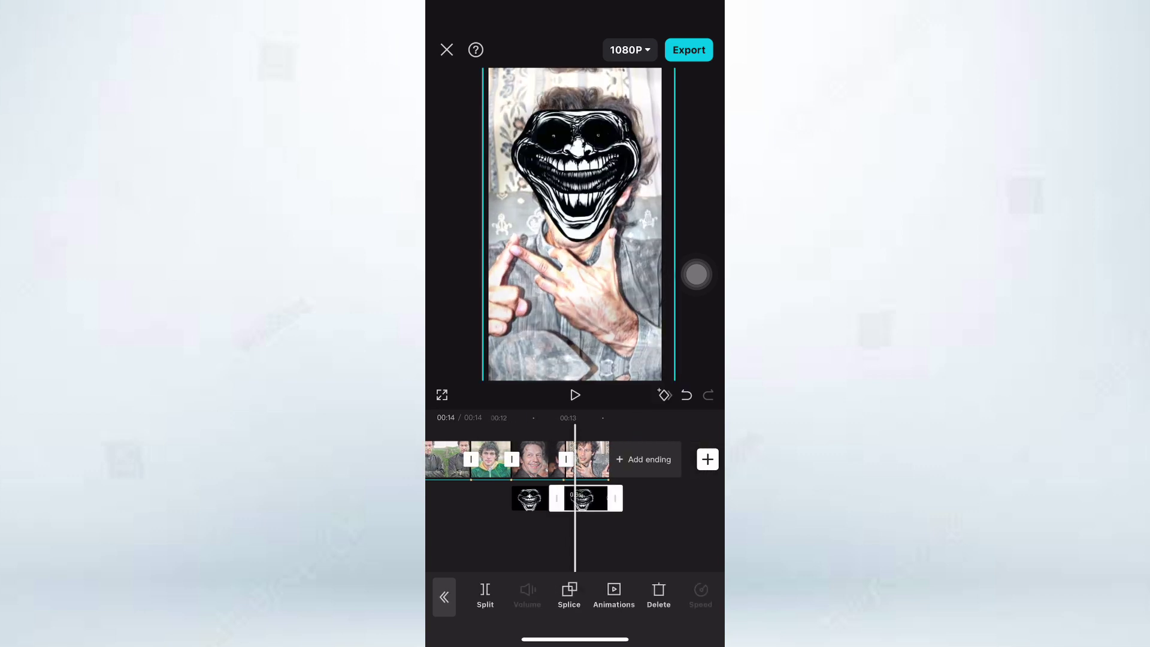
left_click(571, 596)
left_click(704, 607)
left_click(614, 596)
left_click(509, 496)
left_click_drag(626, 568, 564, 568)
left_click(703, 607)
Play from about 00:12 to preview the overlays, then scrub between 00:13 and 00:14
left_click(510, 540)
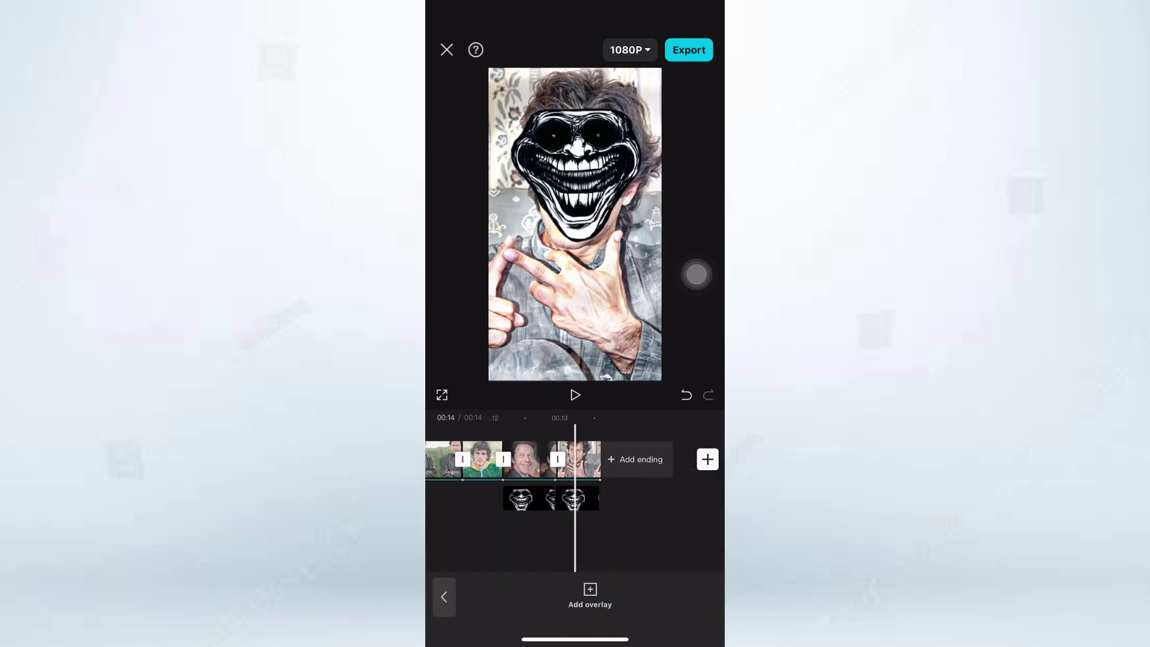
left_click_drag(527, 527, 647, 527)
left_click(575, 395)
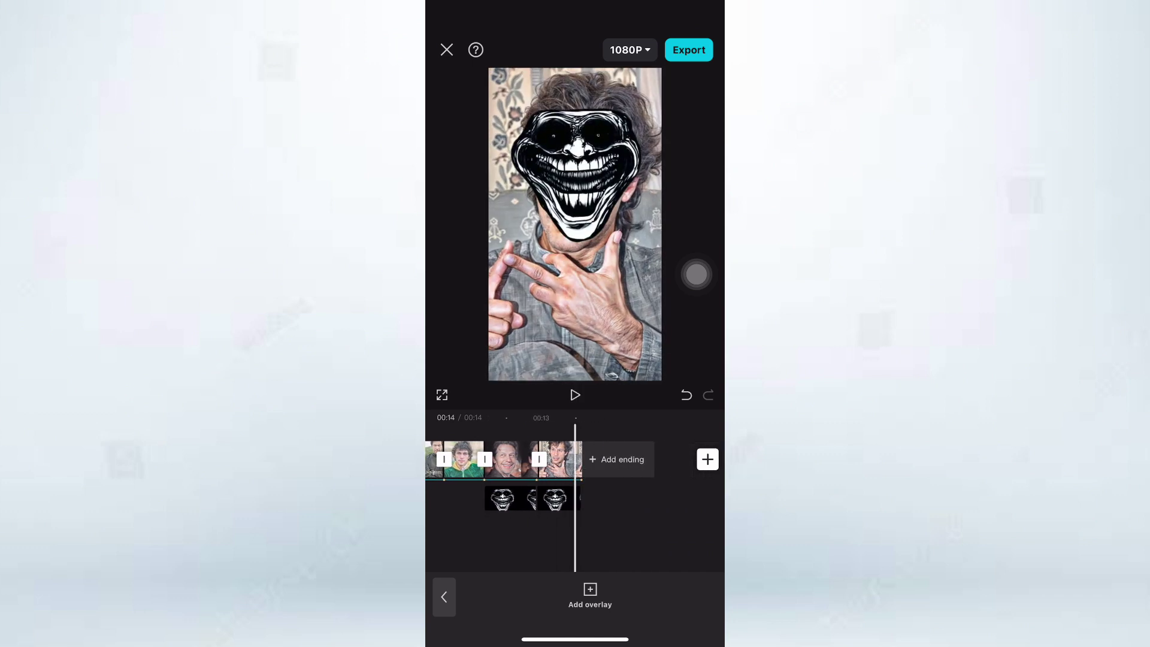
left_click(569, 499)
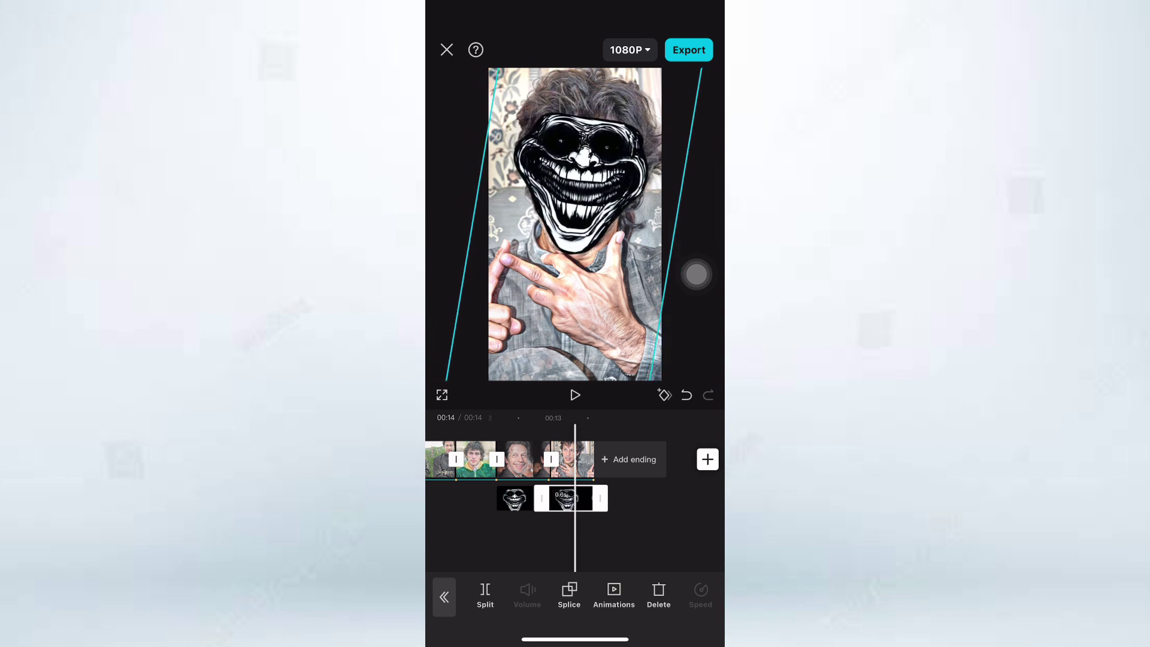
left_click(659, 539)
scroll(575, 460, "left", 3)
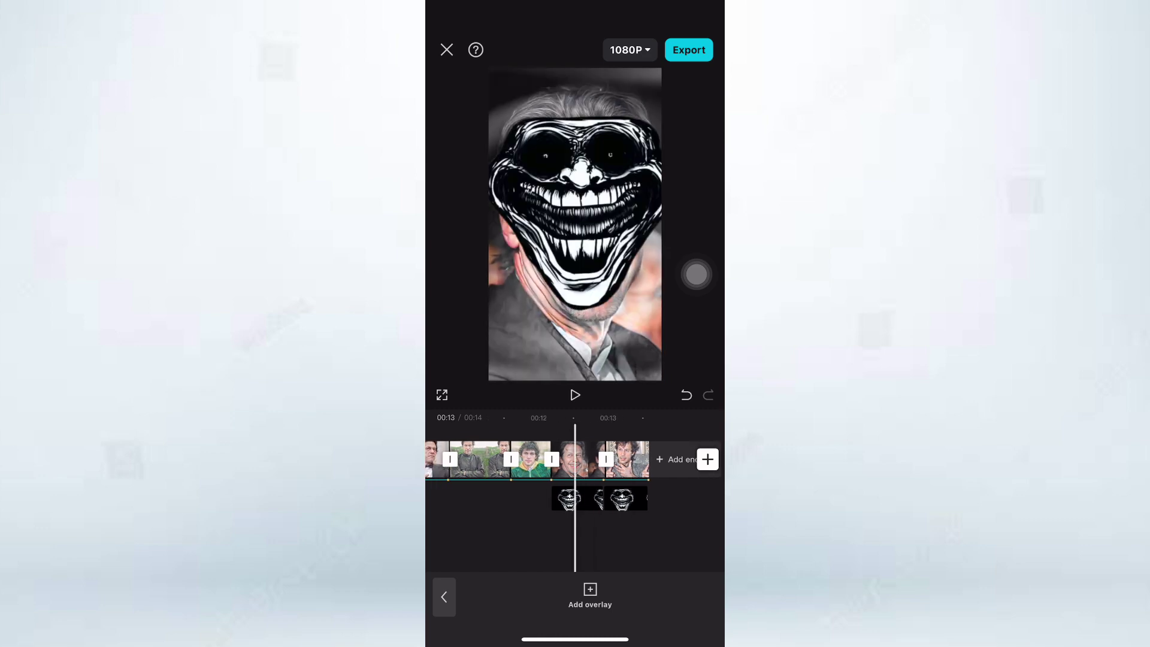
scroll(575, 459, "right", 5)
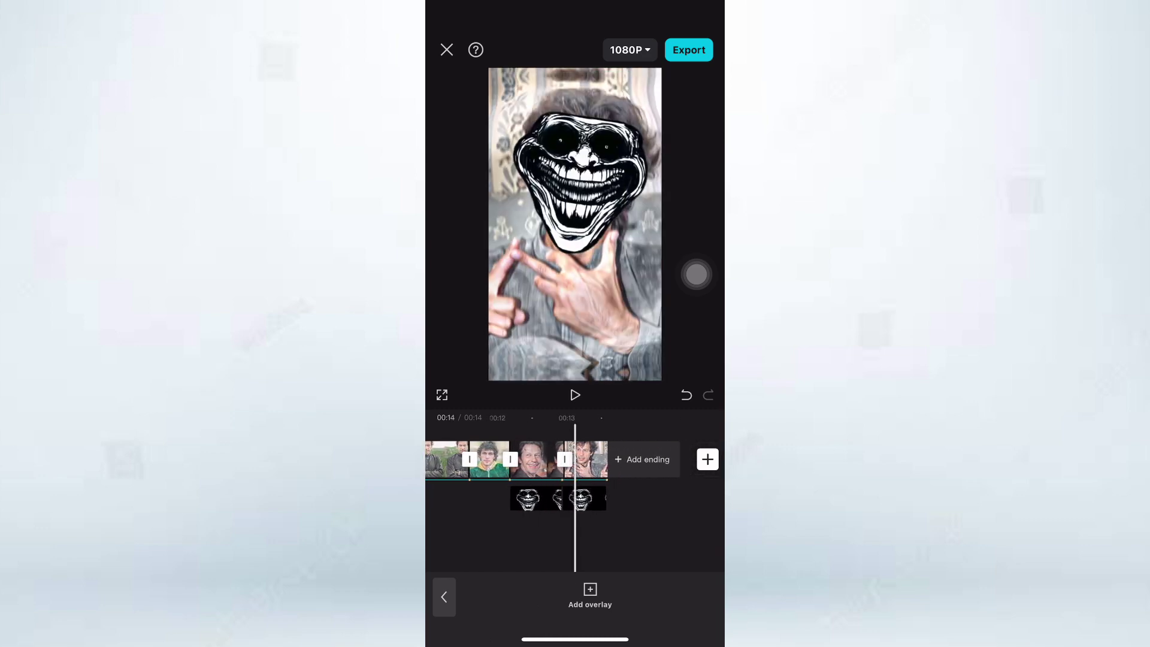
scroll(575, 459, "left", 2)
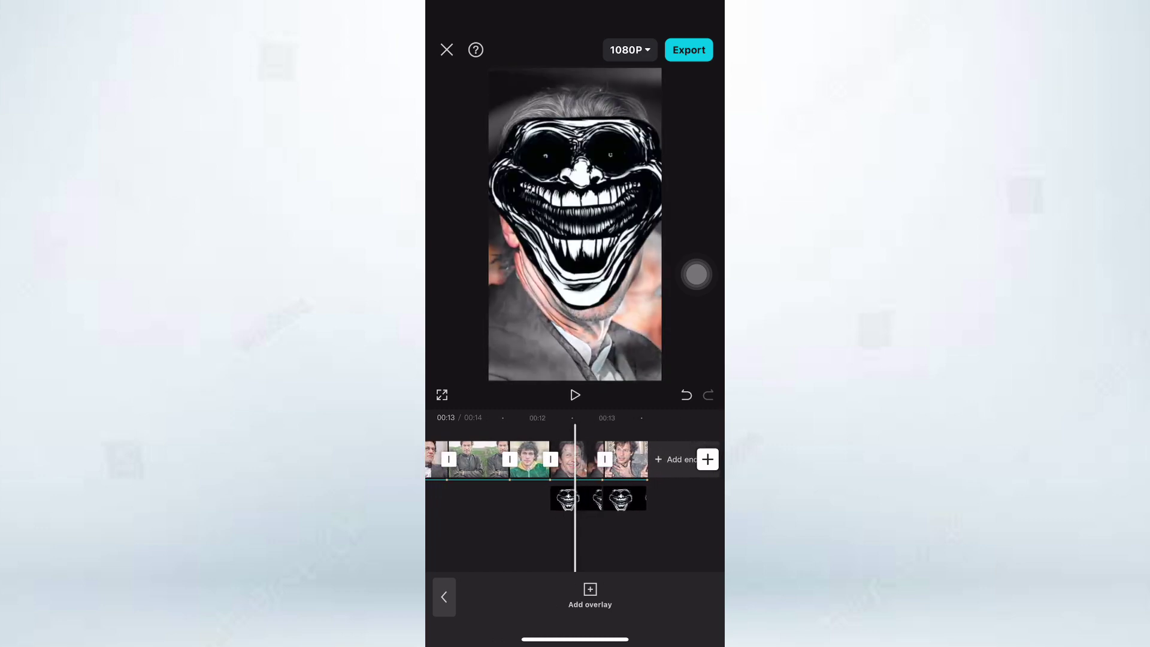
scroll(575, 460, "left", 1)
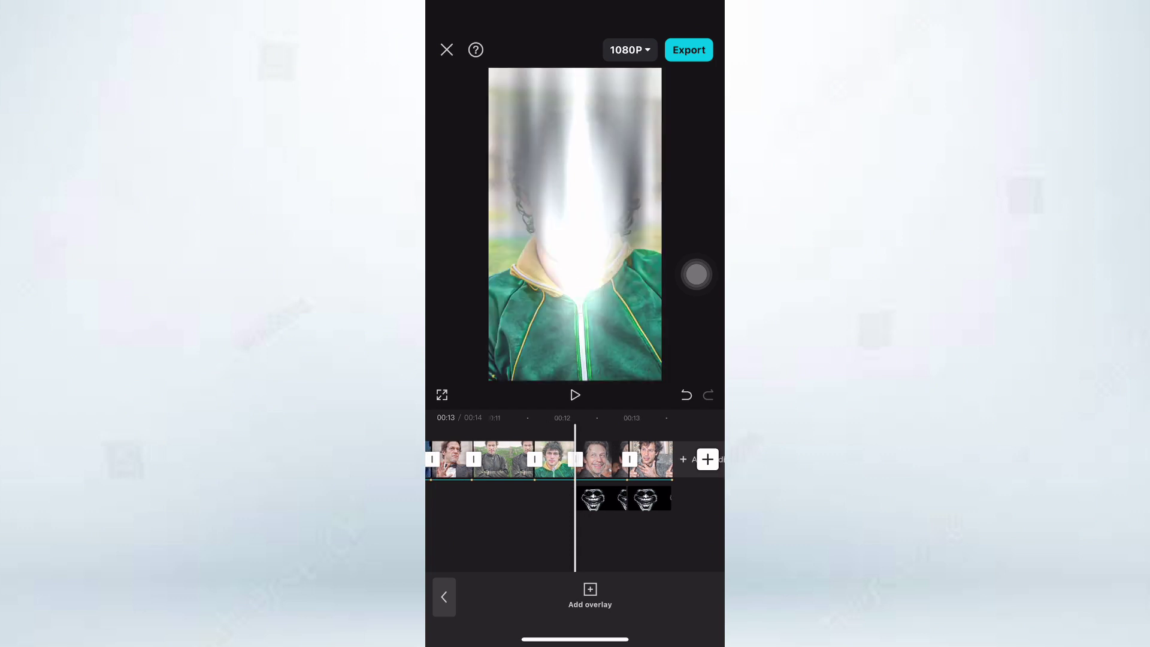
Leave overlay editing without adding an overlay and open the Trending video effects library
left_click(444, 597)
left_click(575, 597)
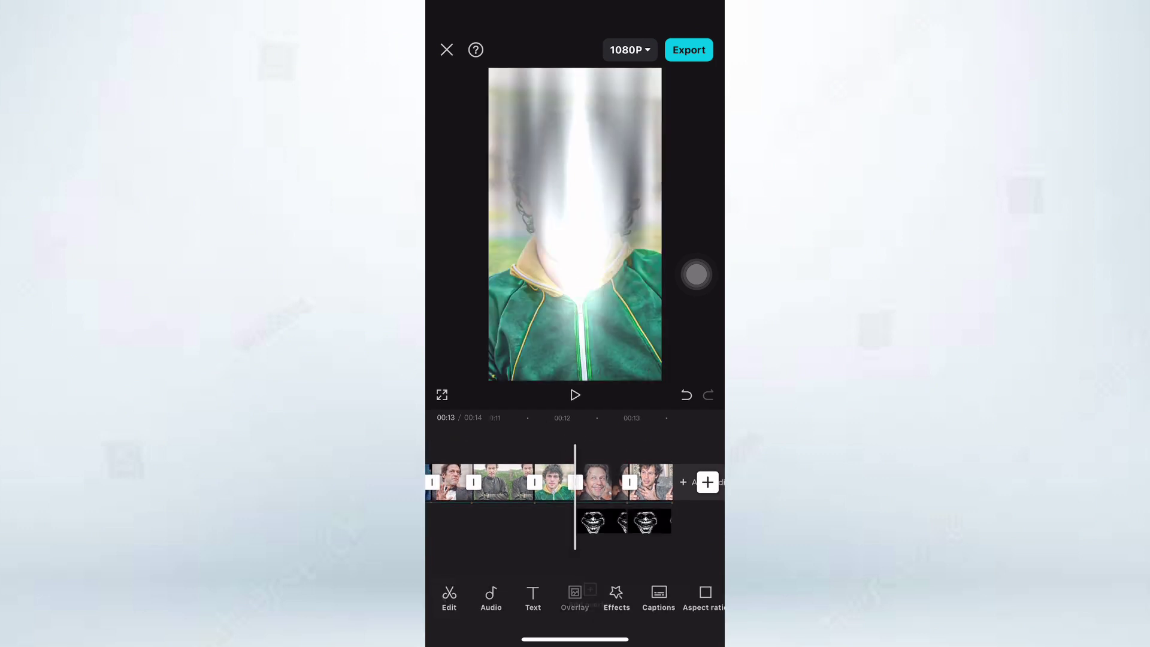
left_click(590, 595)
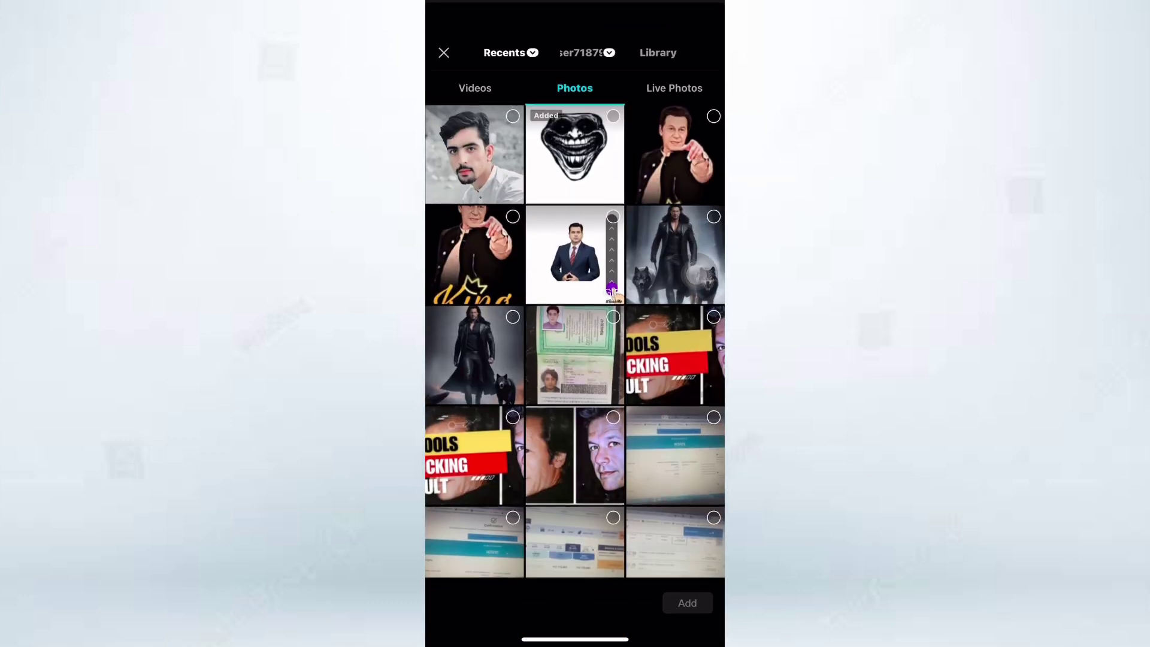
left_click(444, 49)
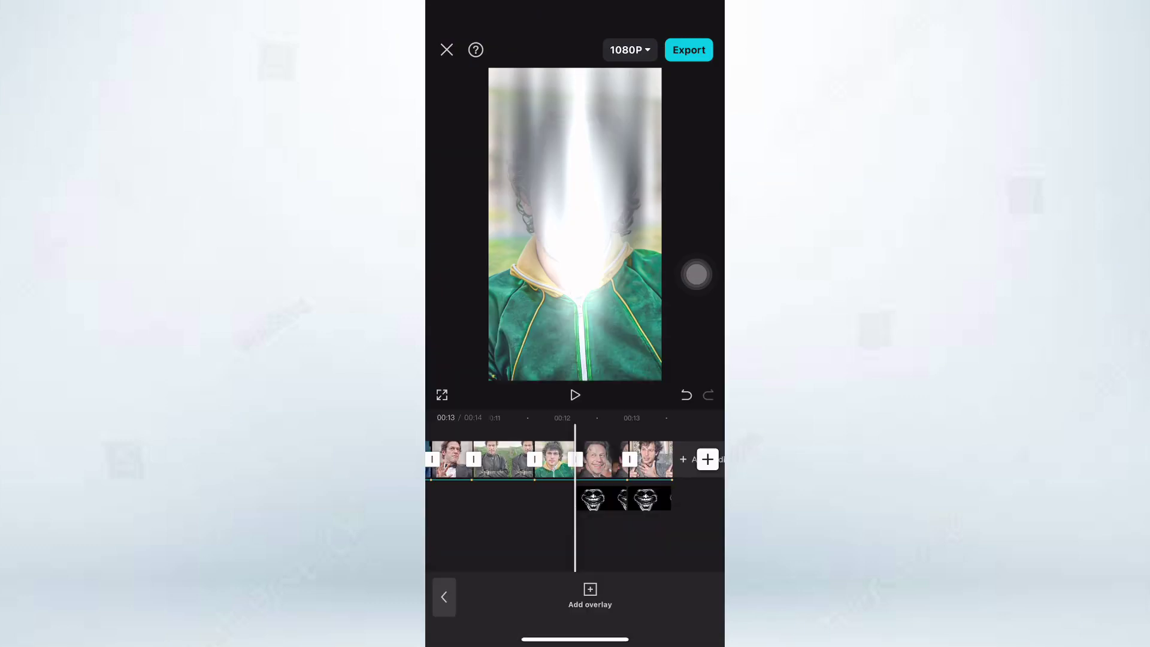
left_click(444, 597)
left_click(616, 596)
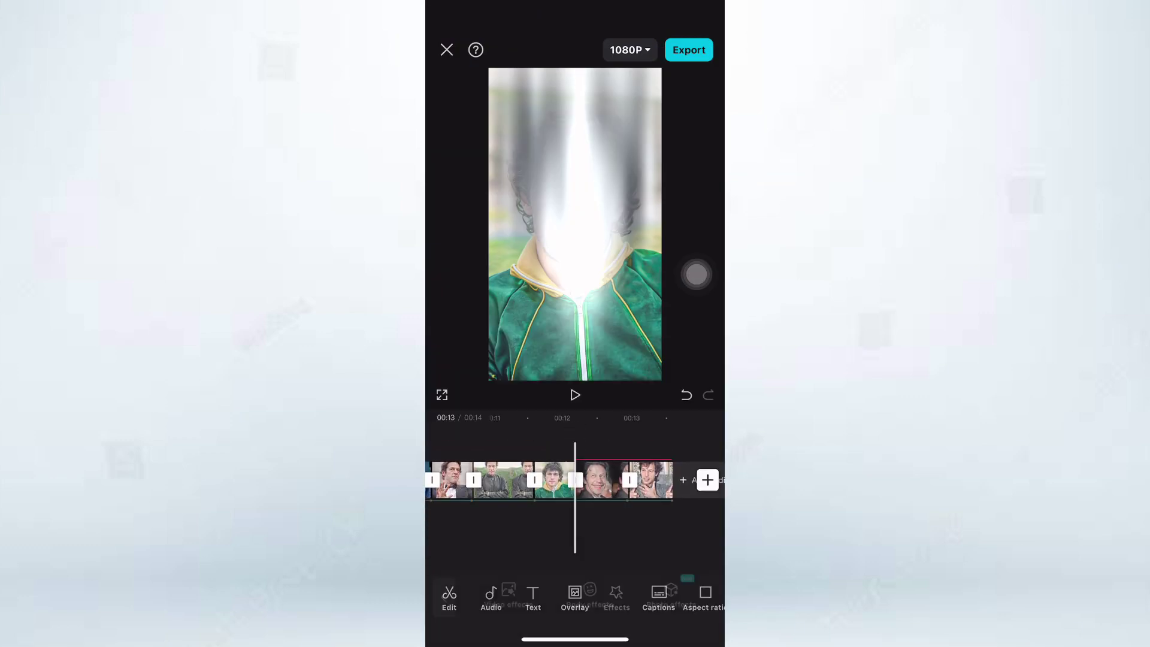
left_click(508, 596)
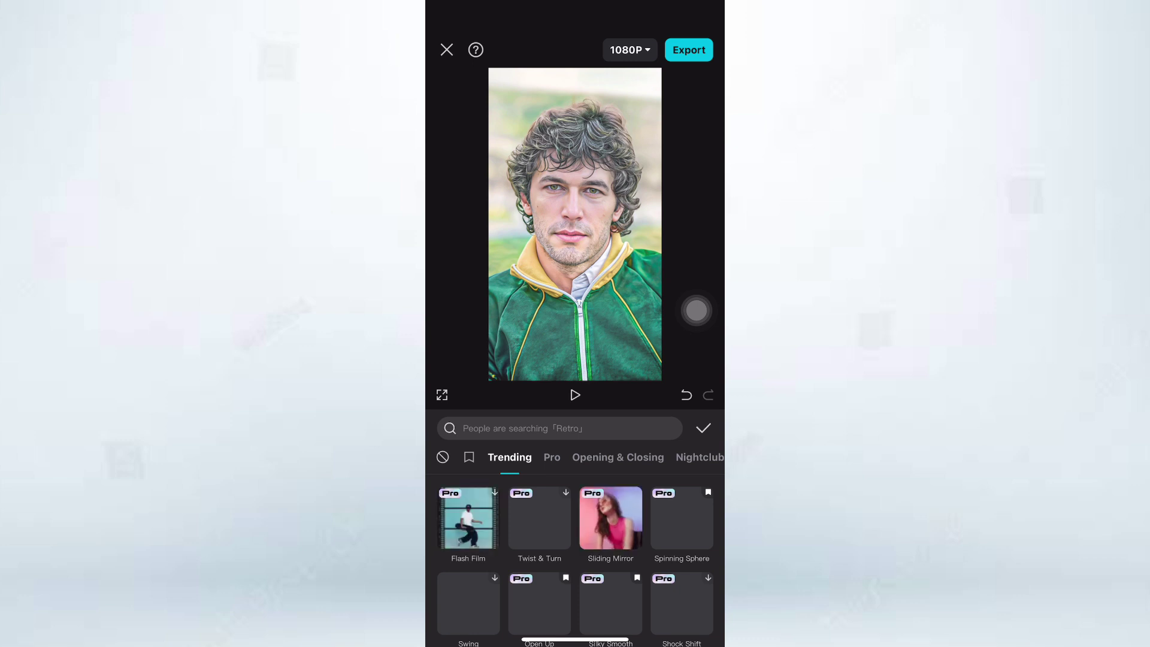
Apply the Rebound Swing effect from the Nightclub category to the end of the timeline
left_click(618, 457)
left_click(615, 457)
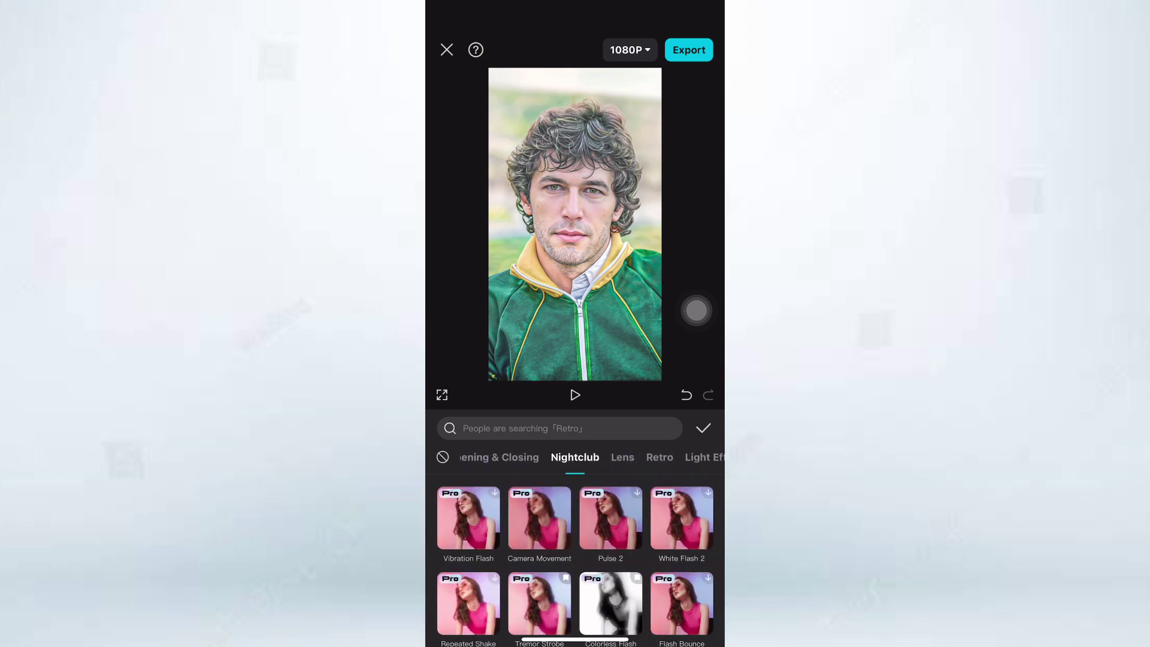
scroll(575, 539, "down", 3)
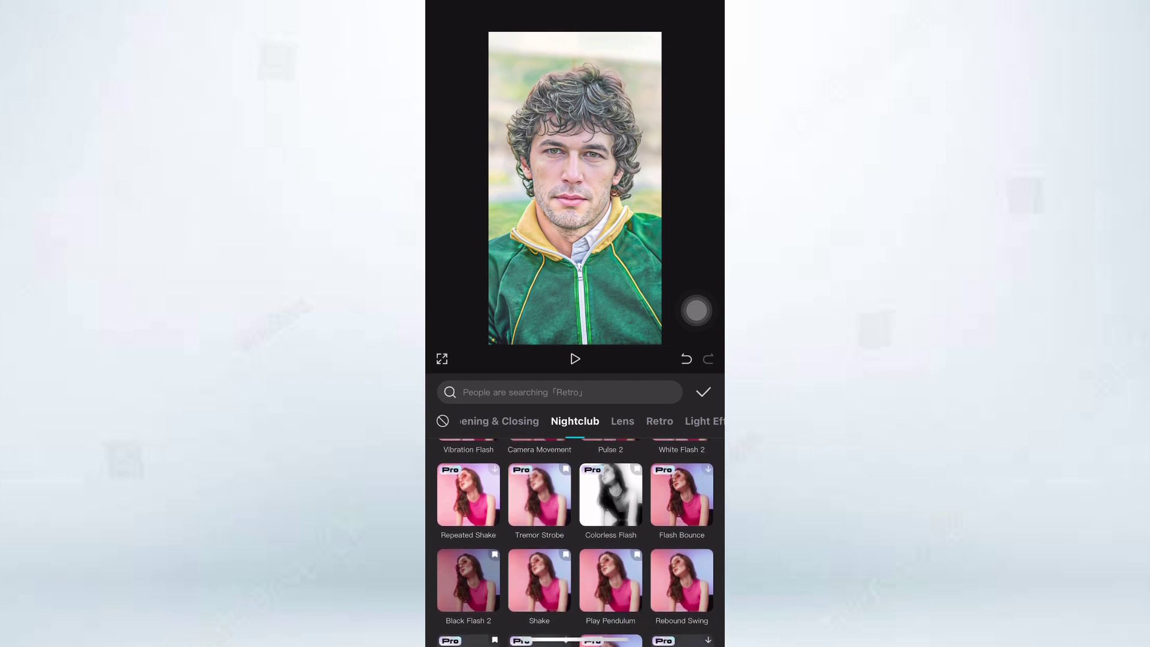
scroll(575, 539, "down", 2)
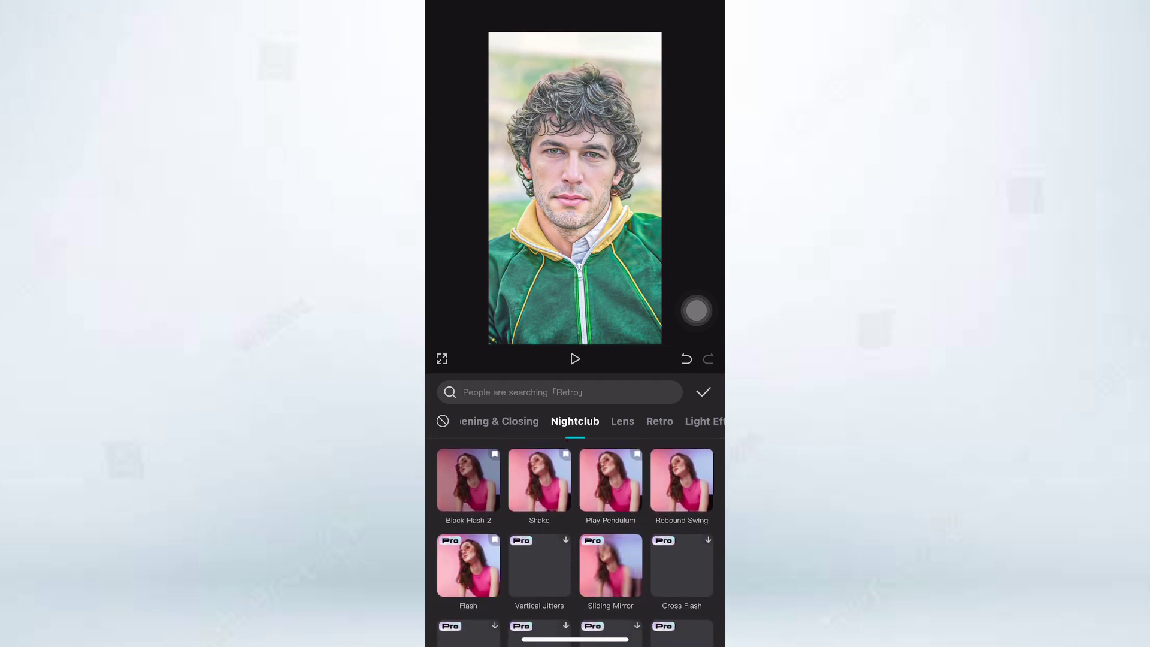
left_click(682, 478)
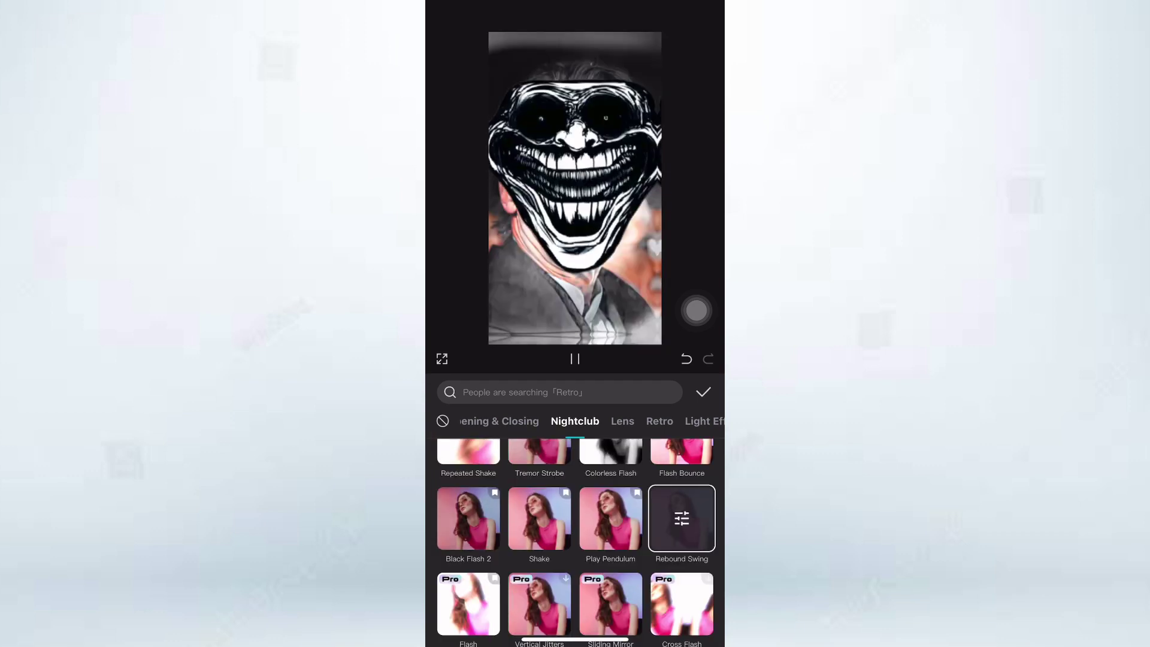
scroll(575, 539, "up", 2)
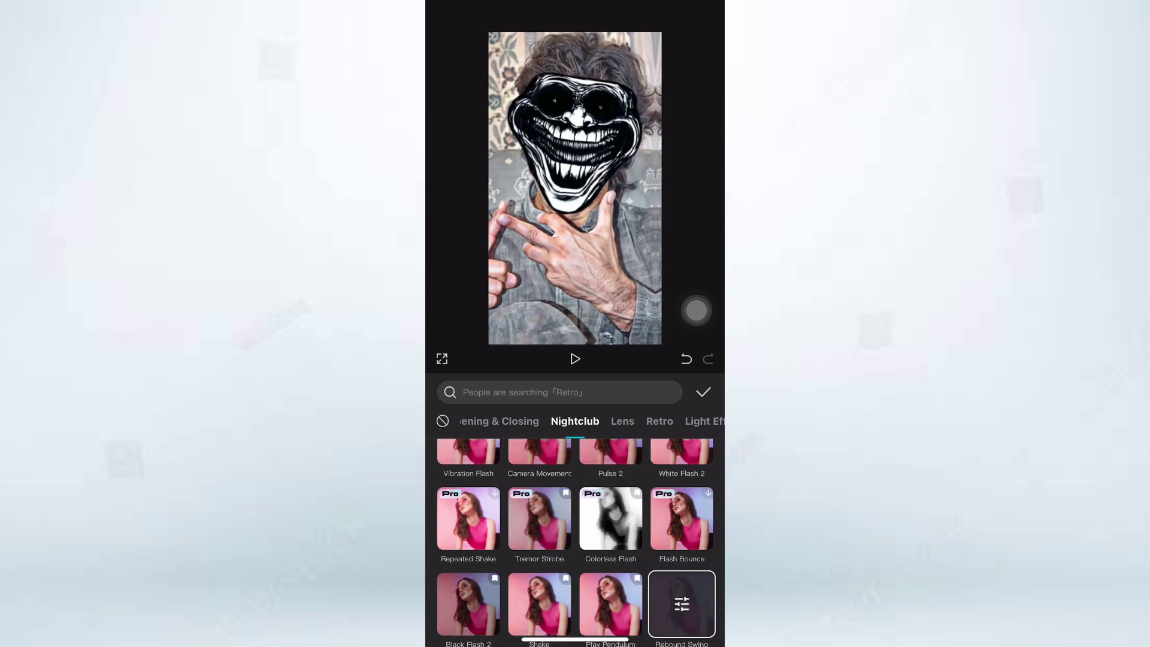
left_click(703, 392)
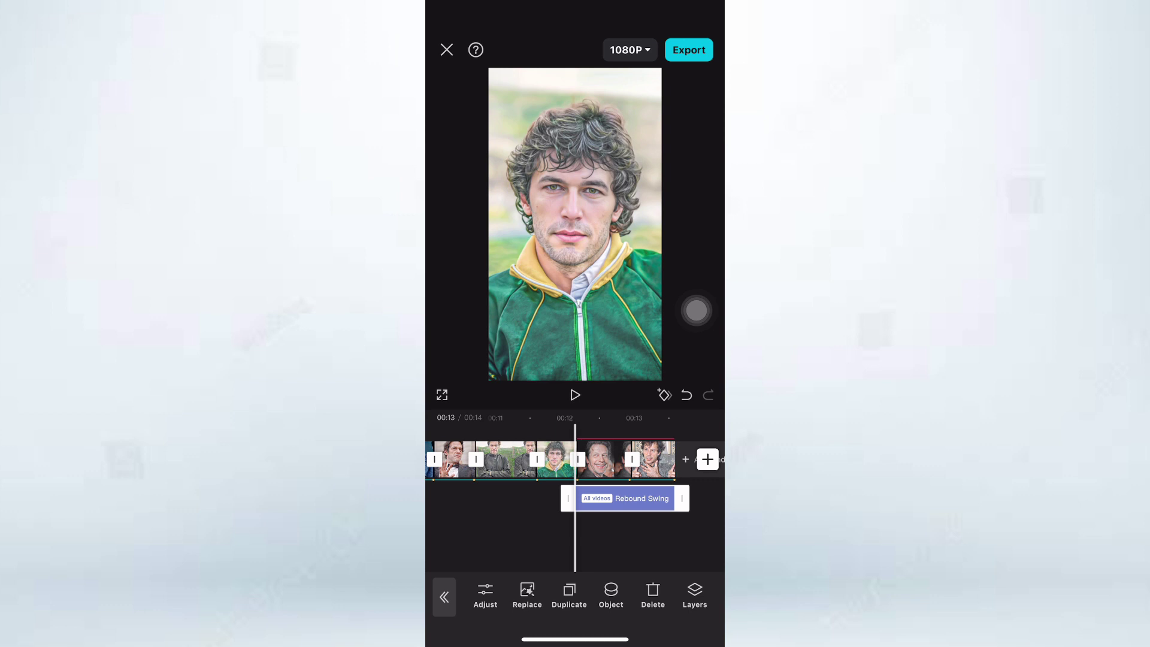
Confirm which layers the Rebound Swing effect applies to
scroll(575, 460, "right", 3)
scroll(575, 459, "right", 3)
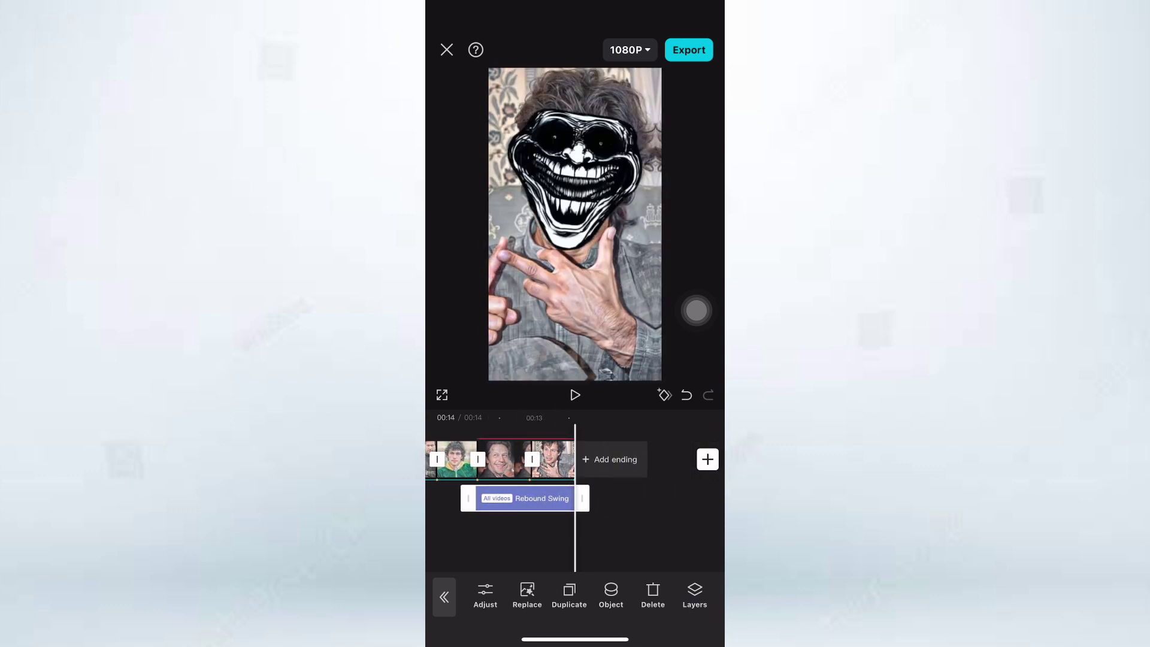
left_click(611, 596)
left_click(704, 607)
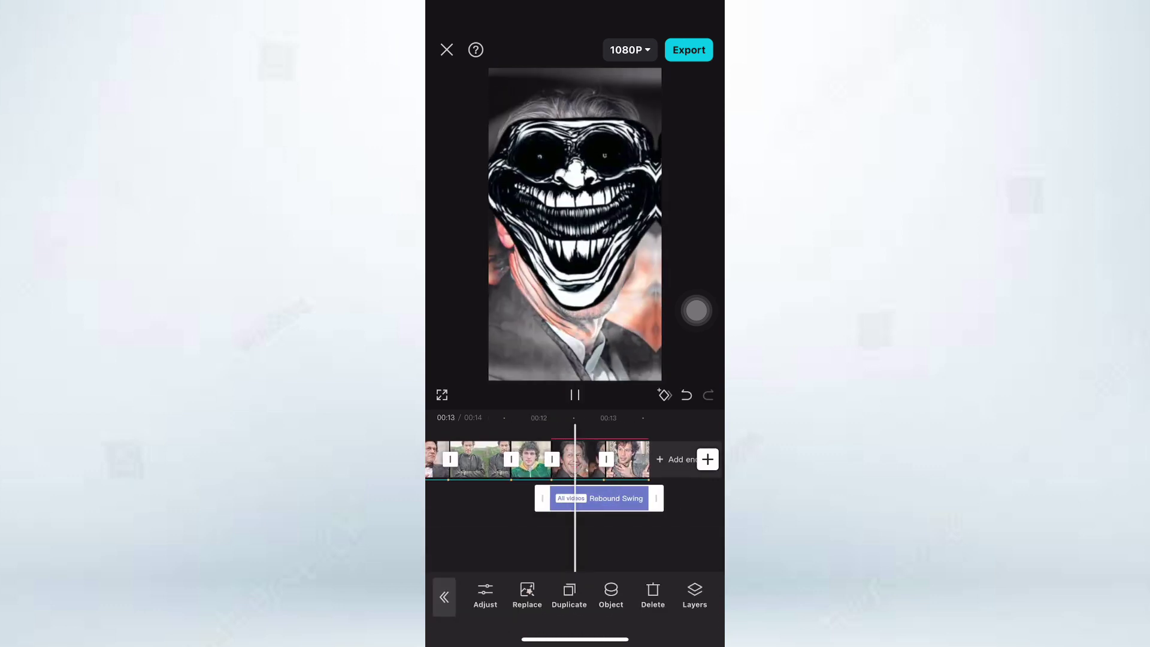
left_click(659, 539)
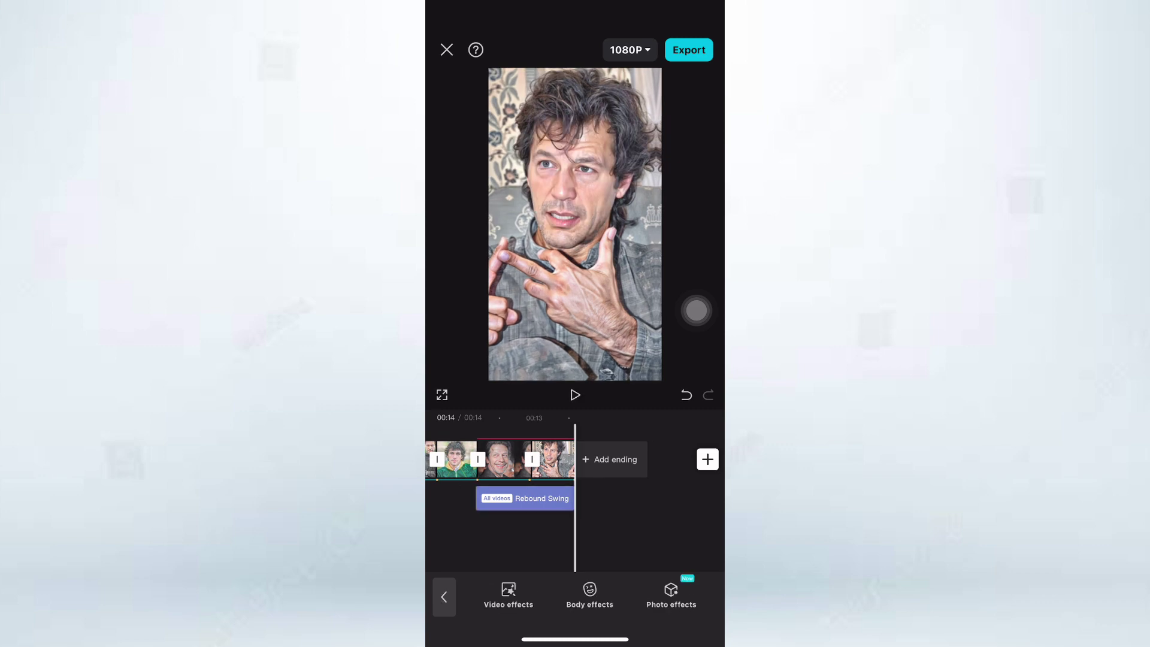
scroll(575, 460, "left", 5)
scroll(575, 460, "right", 5)
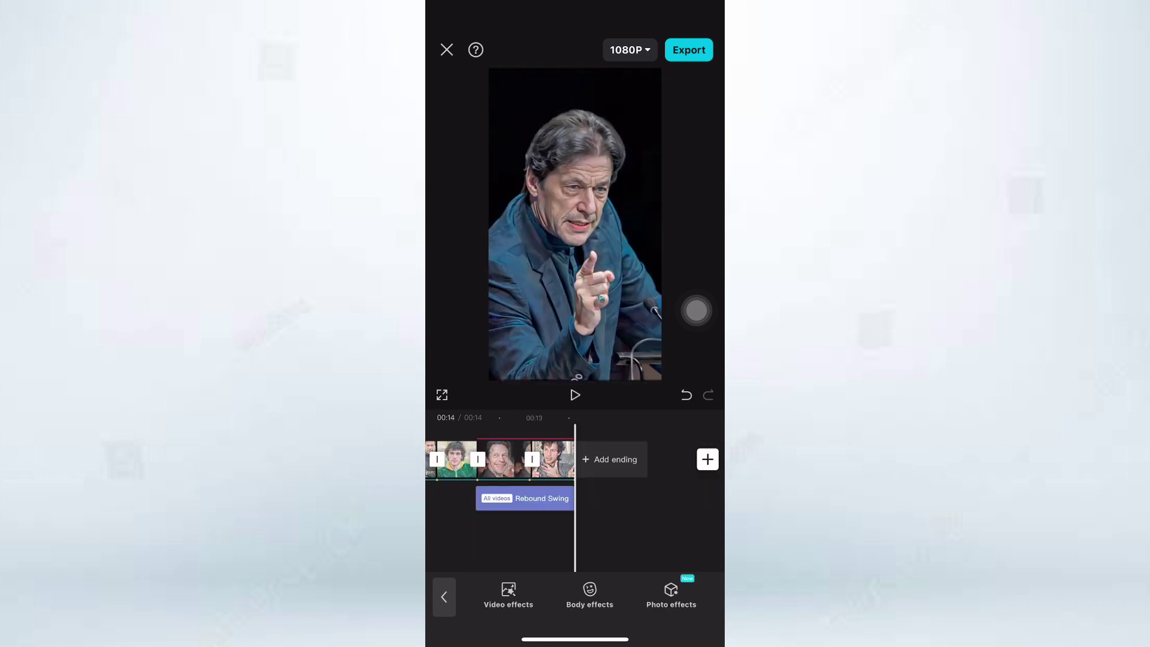
scroll(539, 460, "left", 5)
Reduce the Rebound Swing effect size to 31 and play the montage to review it
left_click(640, 499)
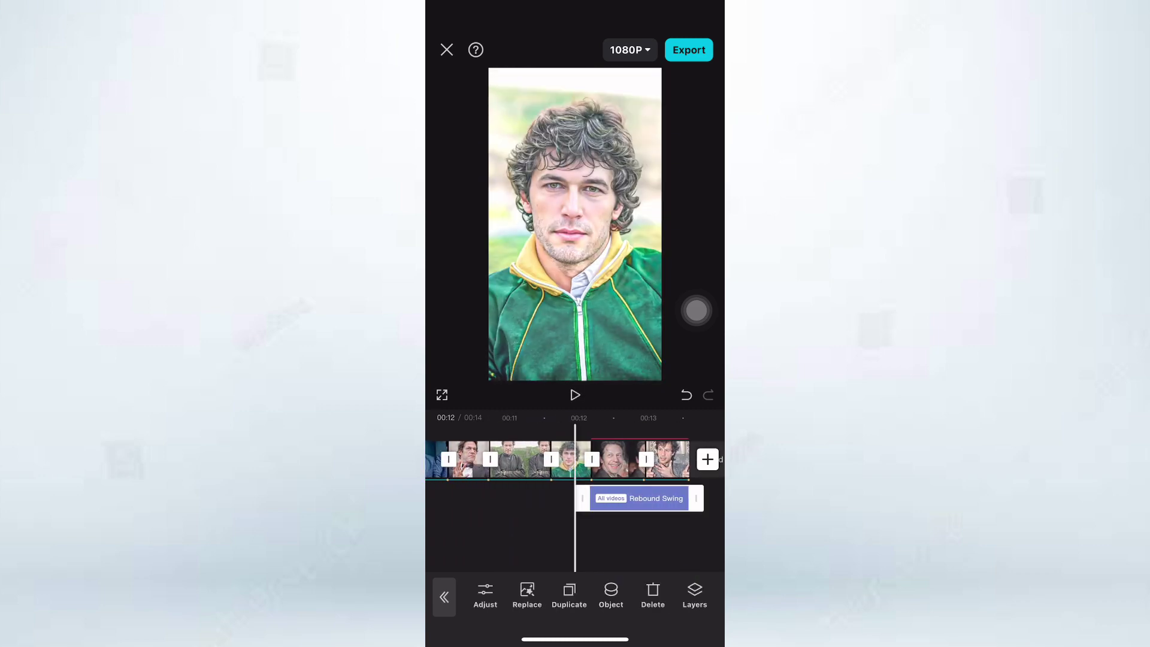
left_click(485, 596)
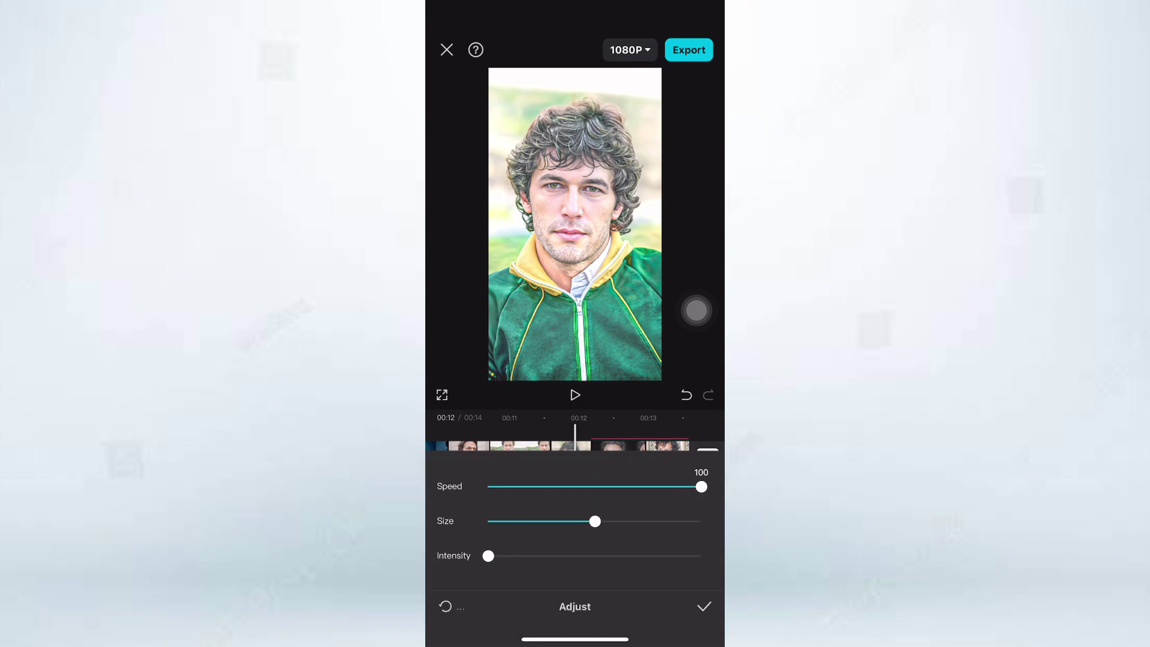
left_click_drag(595, 521, 580, 521)
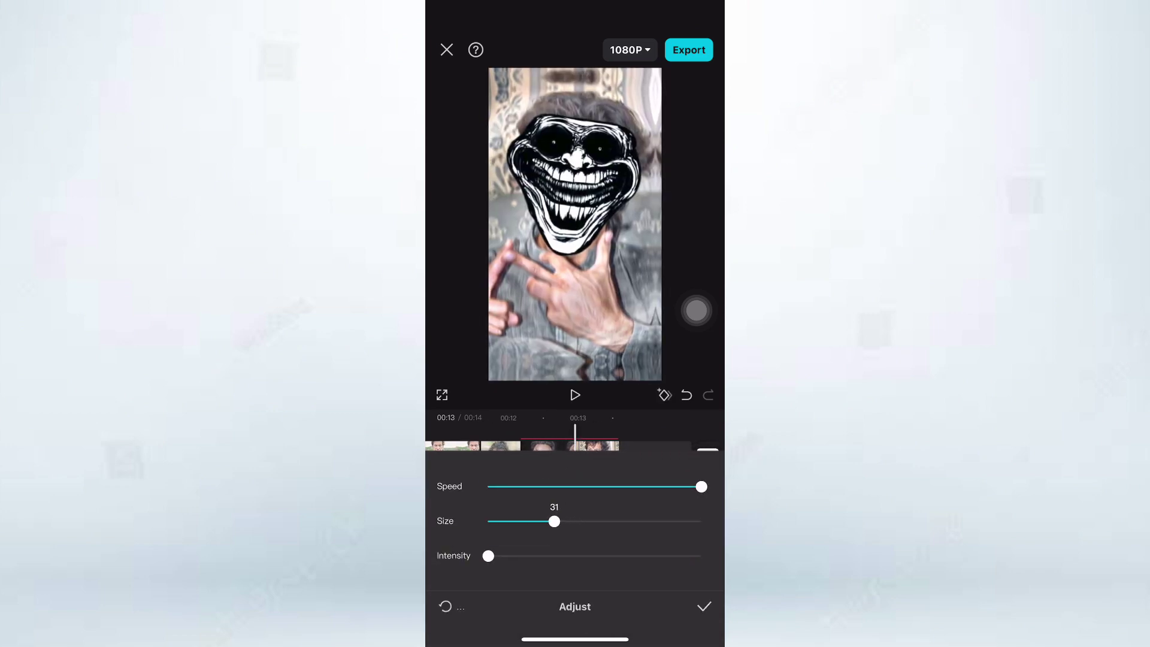
left_click(705, 606)
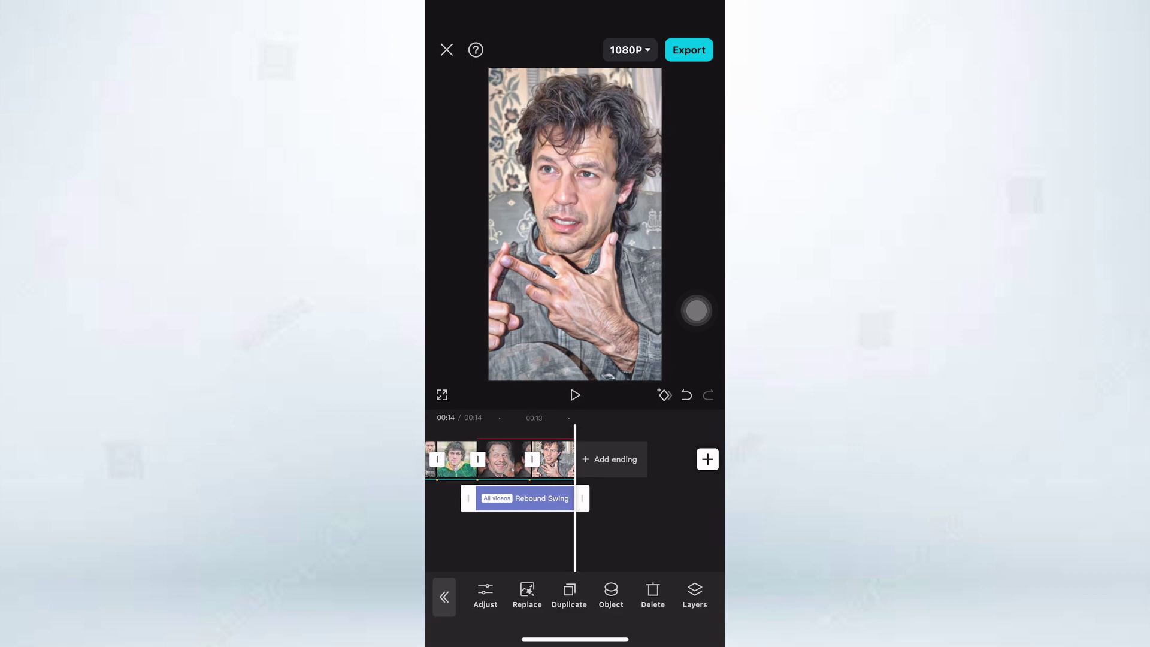
left_click(629, 539)
mouse_move(540, 462)
left_mouse_down()
mouse_move(659, 461)
mouse_move(478, 462)
mouse_move(623, 462)
left_mouse_up()
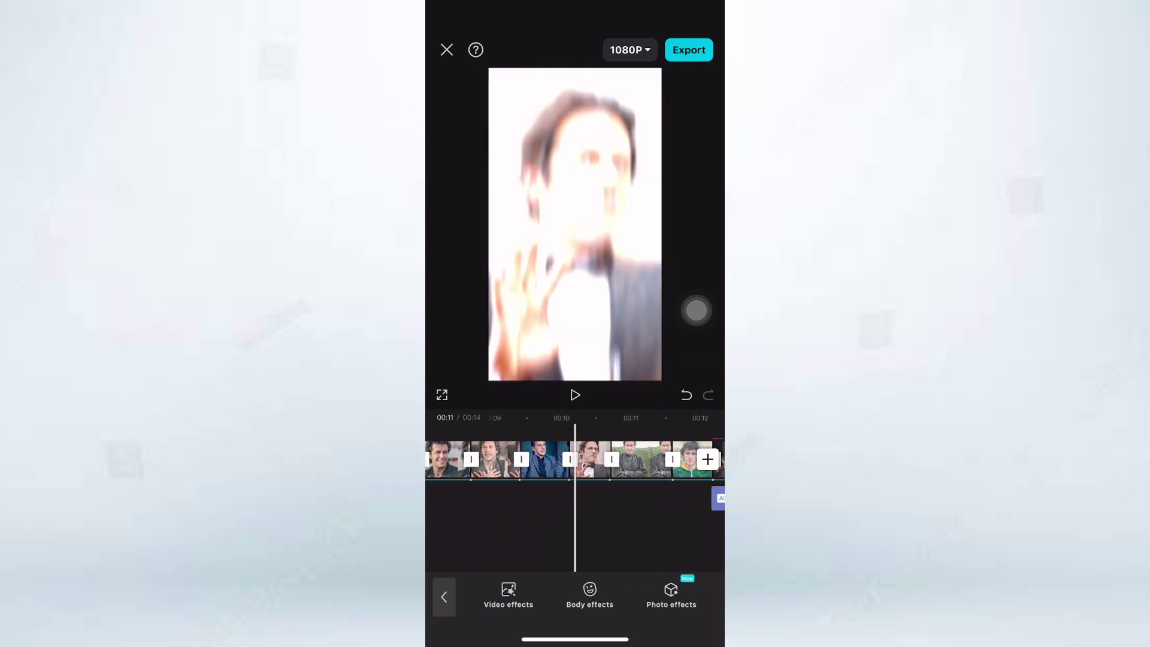
left_click(576, 394)
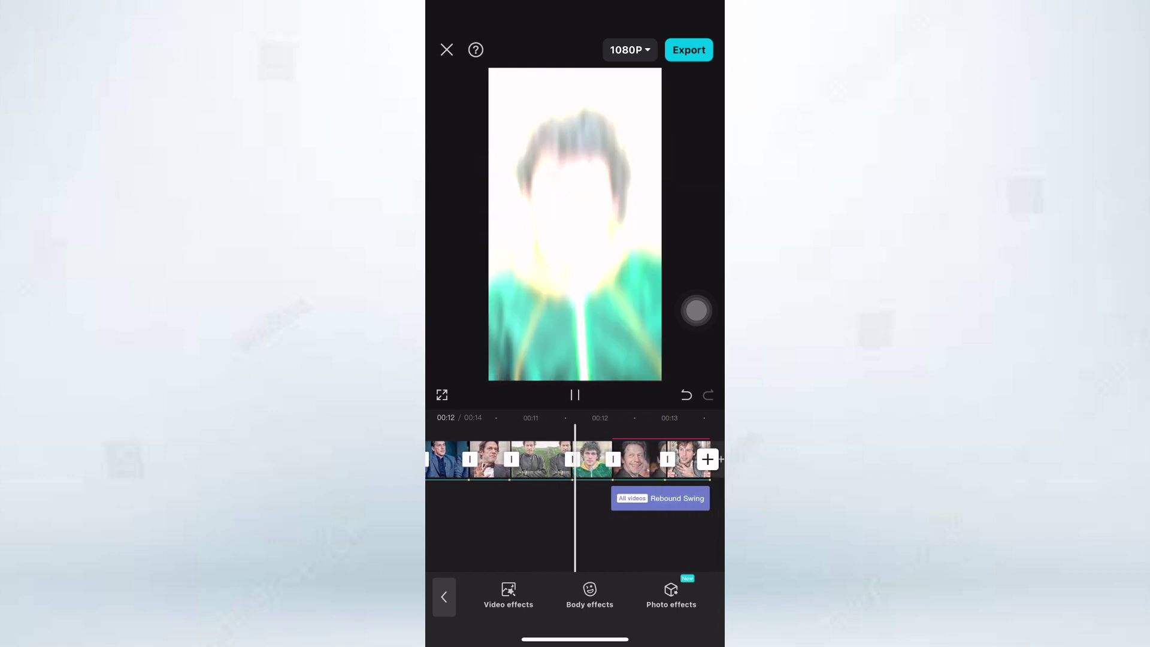
left_click_drag(480, 462, 689, 461)
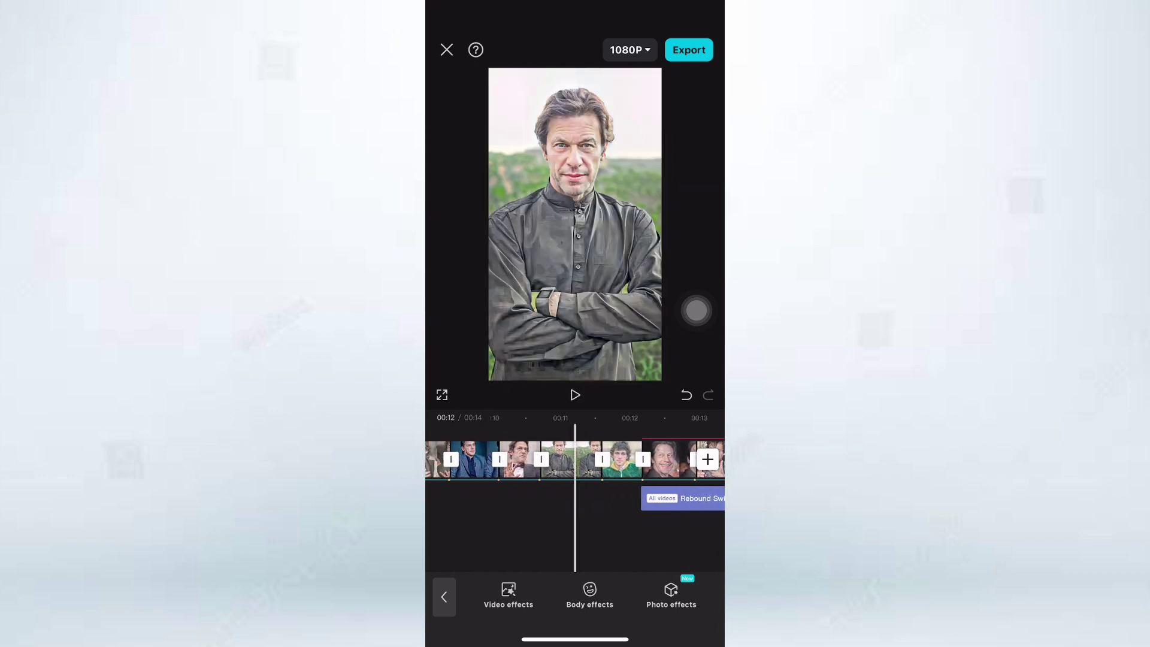
left_click(575, 395)
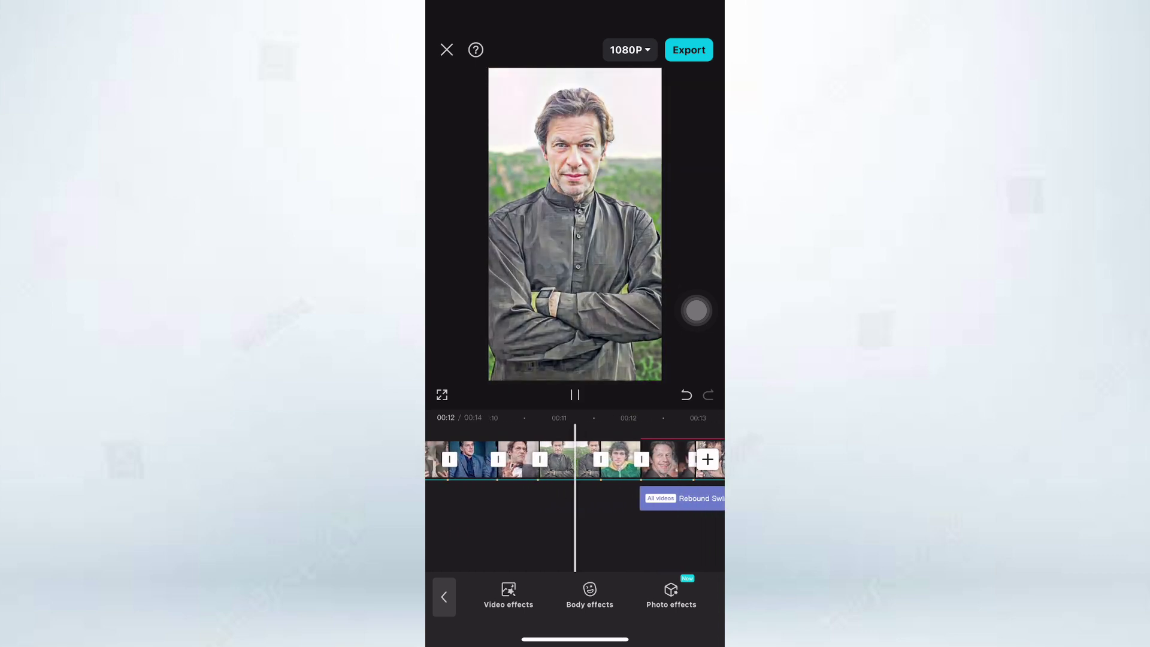
Give the crossed-arms clip at 00:12 a 0.9s Ripple in-animation
left_click(572, 460)
left_click(572, 596)
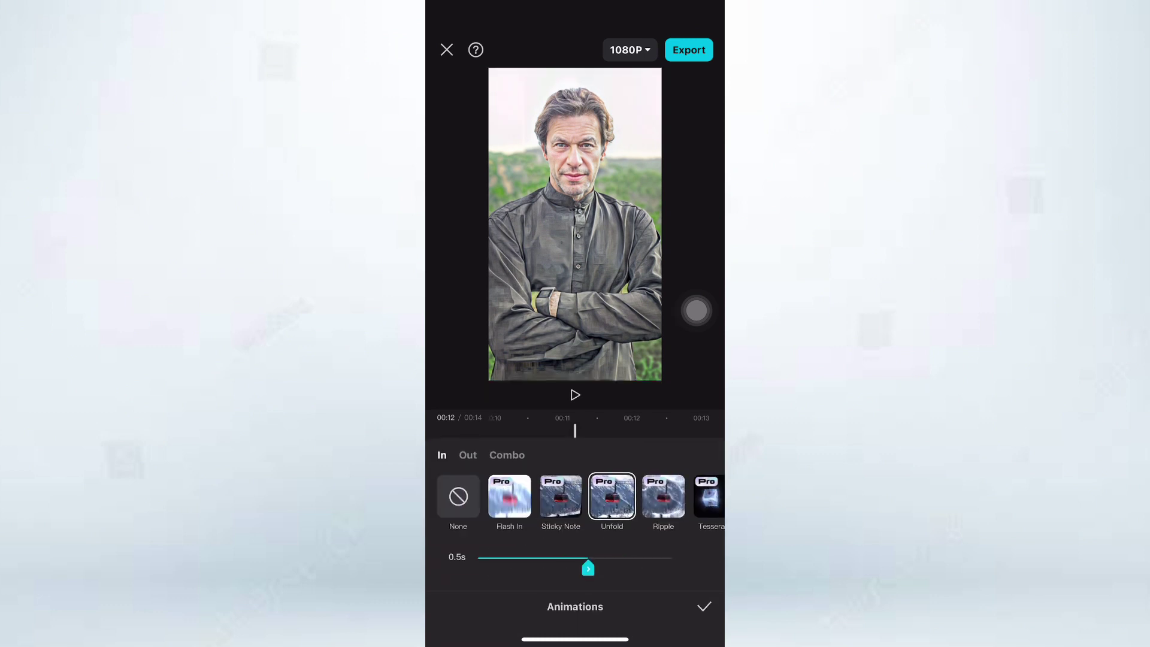
left_click(575, 496)
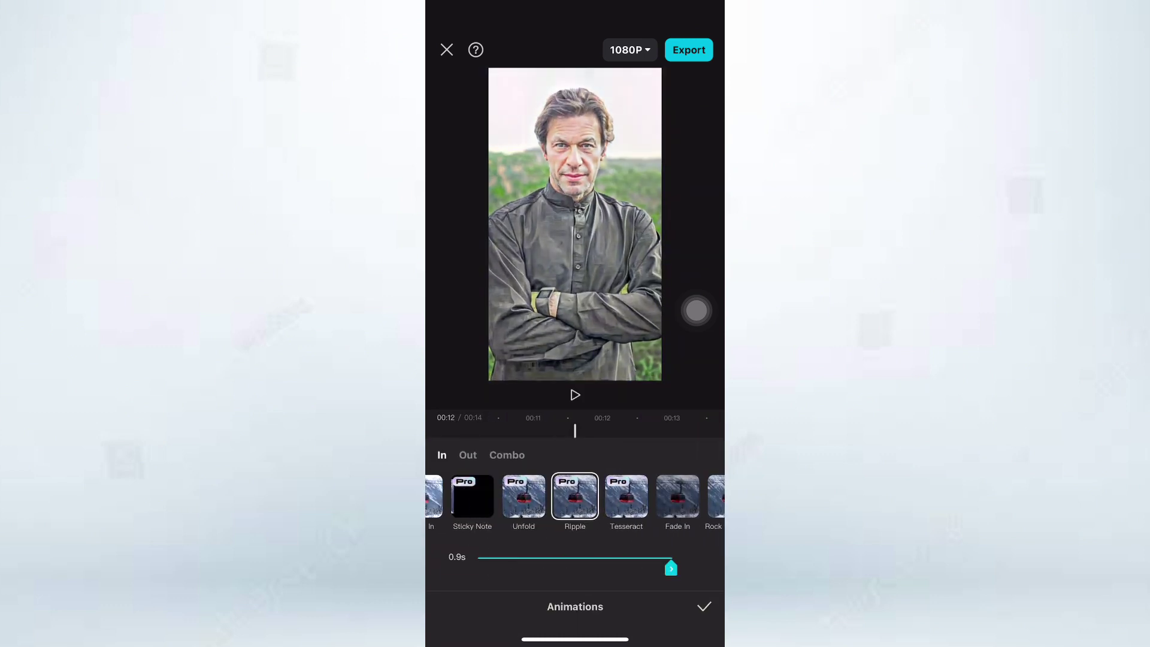
left_click(704, 607)
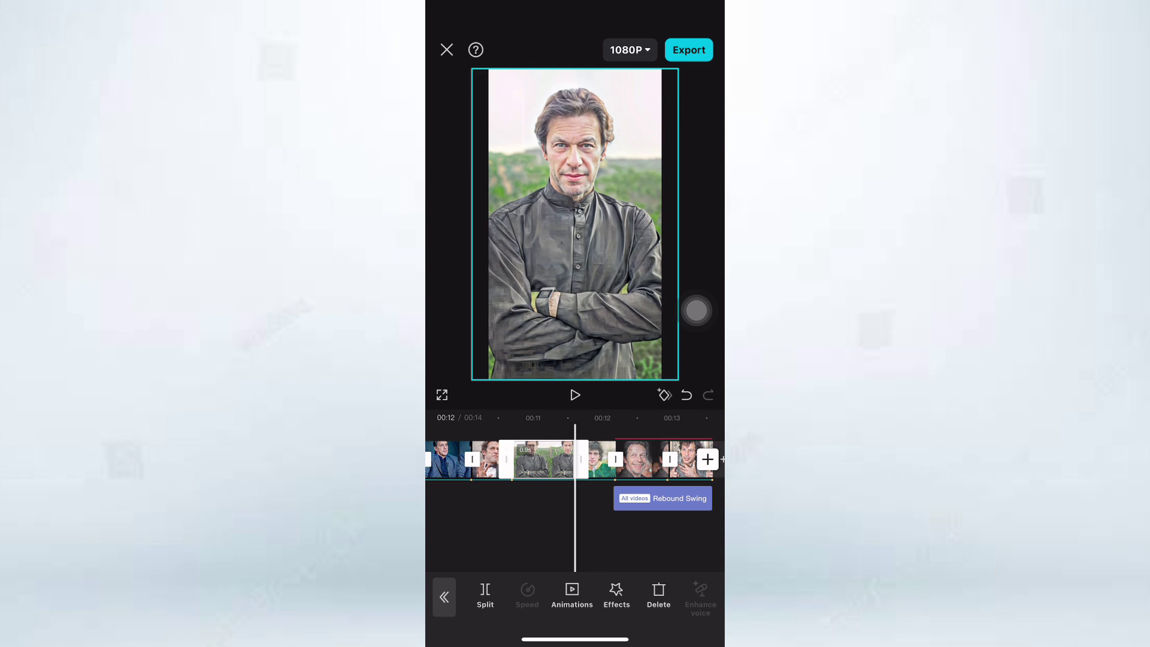
left_click(616, 596)
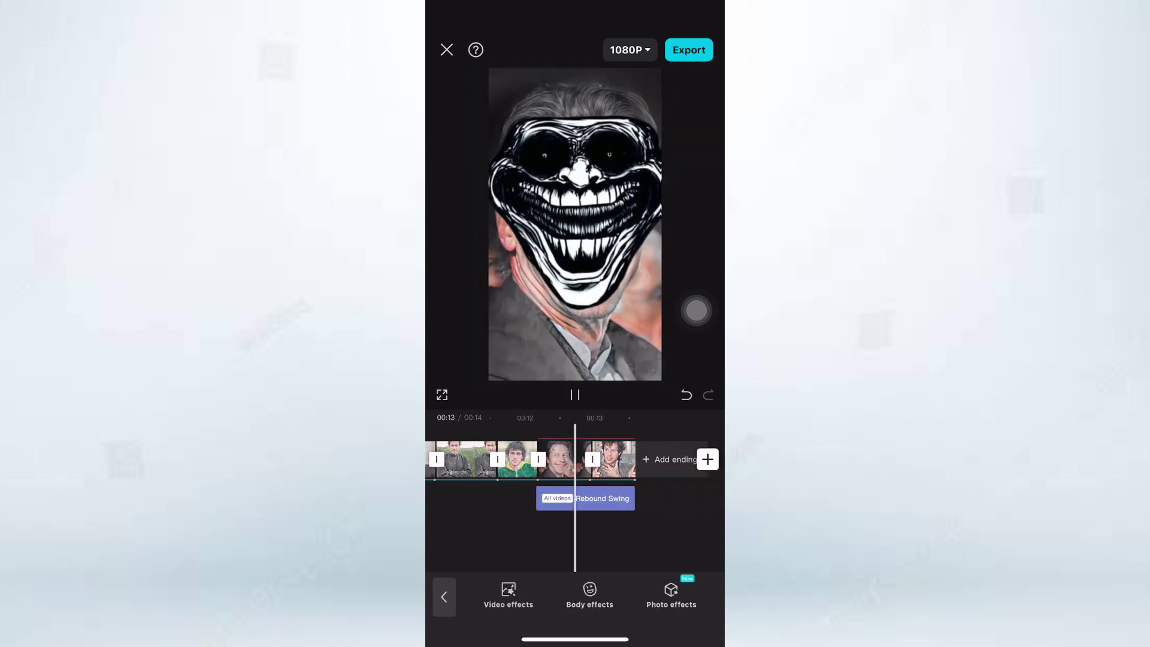
scroll(575, 459, "left", 5)
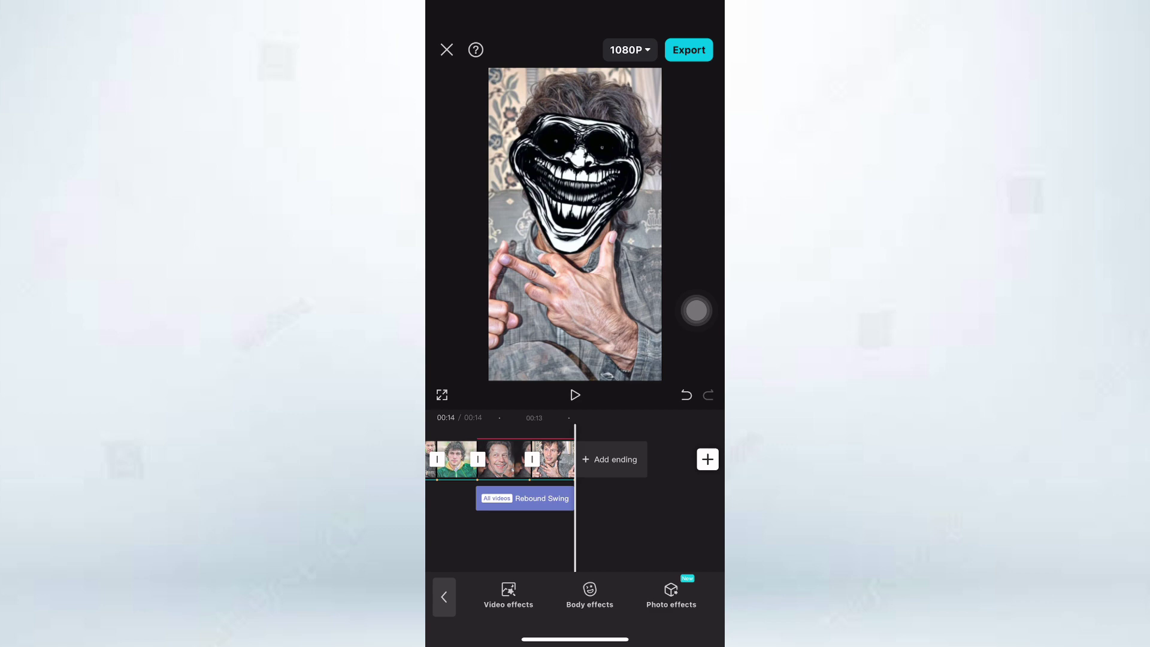
scroll(575, 459, "left", 5)
scroll(575, 459, "left", 10)
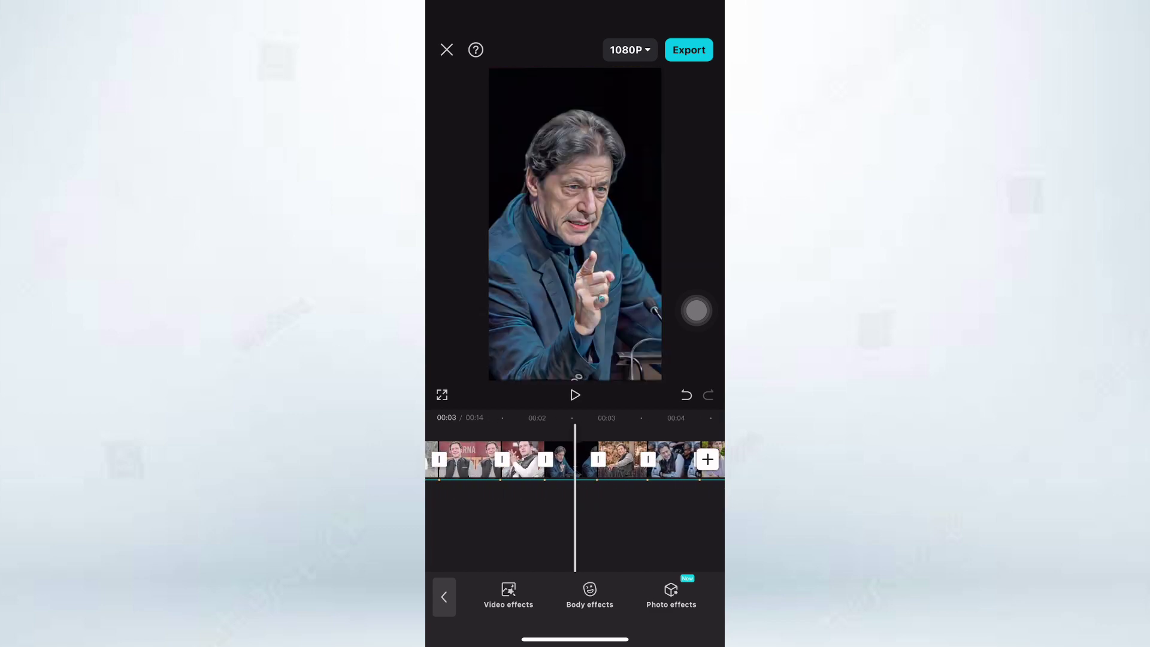
Search the video effects library for "edge glow"
left_click(444, 597)
left_click(616, 593)
left_click(507, 592)
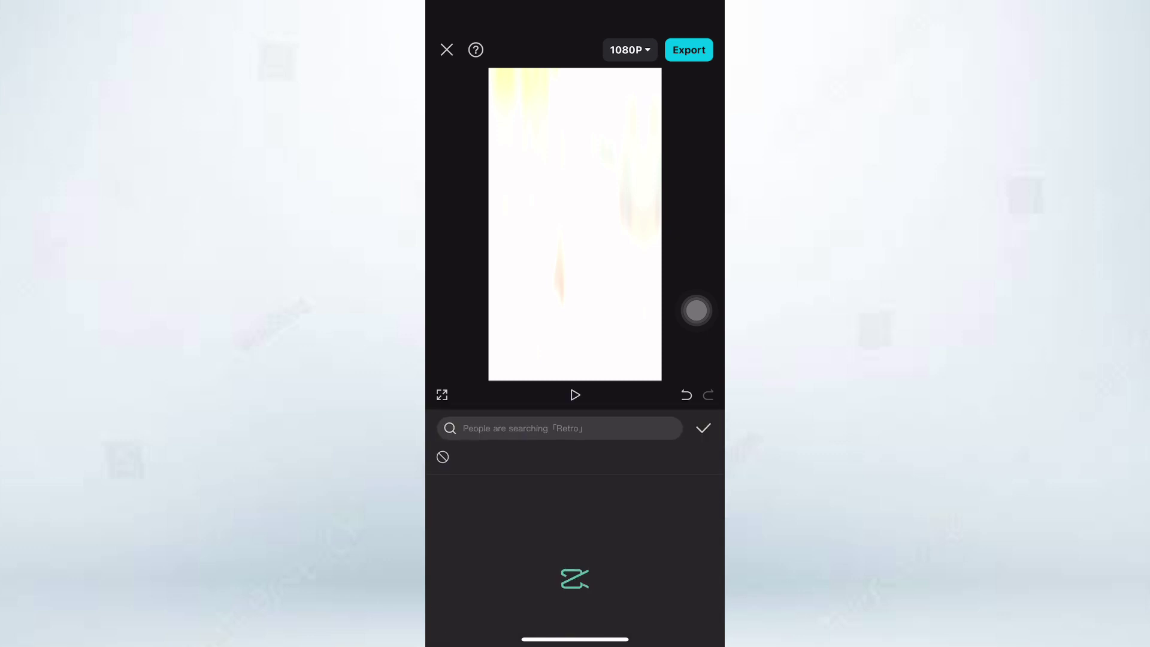
left_click(561, 428)
type("Ed")
key("BackSpace")
left_click(696, 310)
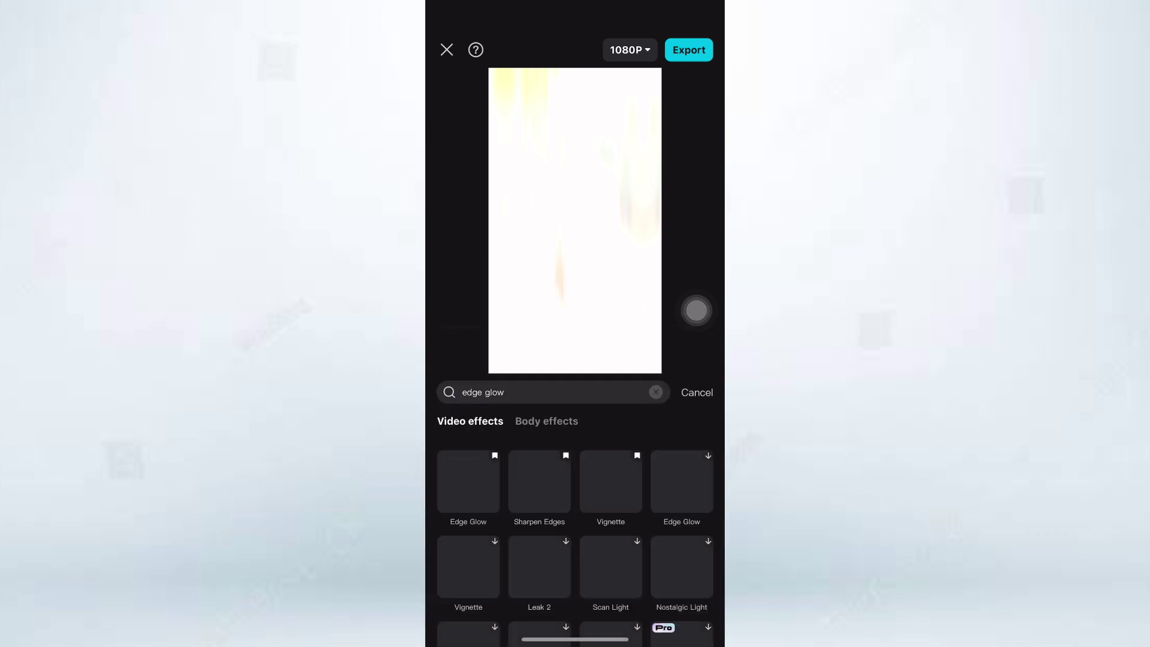
Apply the Edge Glow effect along the montage and close the effects panel
left_click(469, 481)
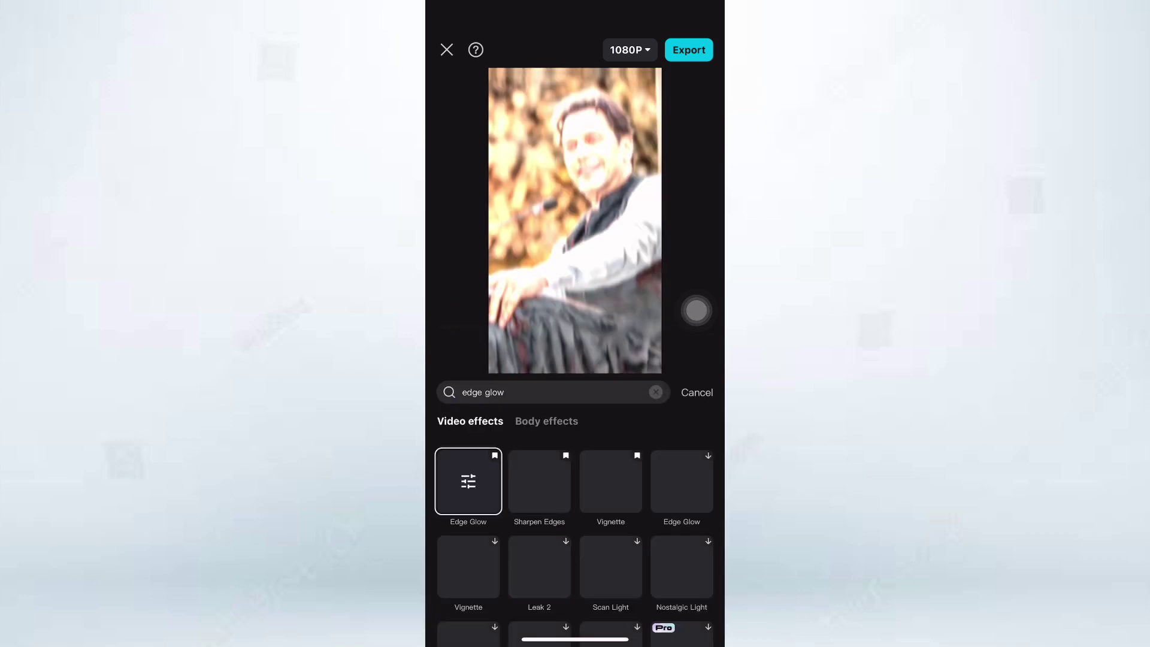
left_click(697, 392)
left_click(703, 428)
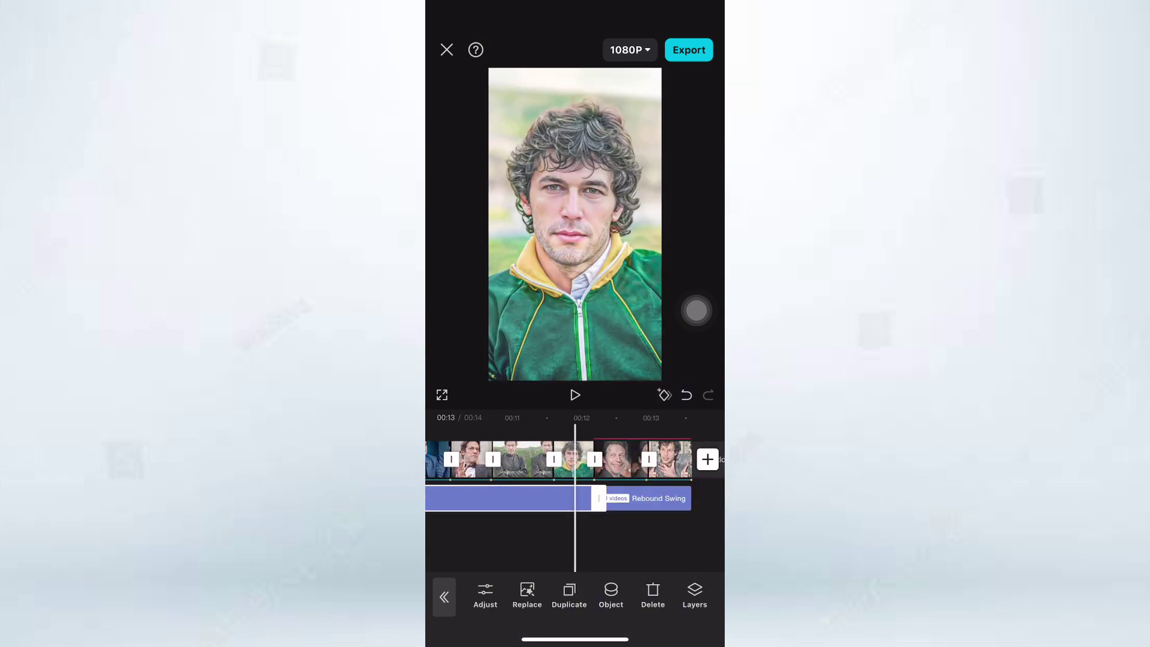
left_click(569, 596)
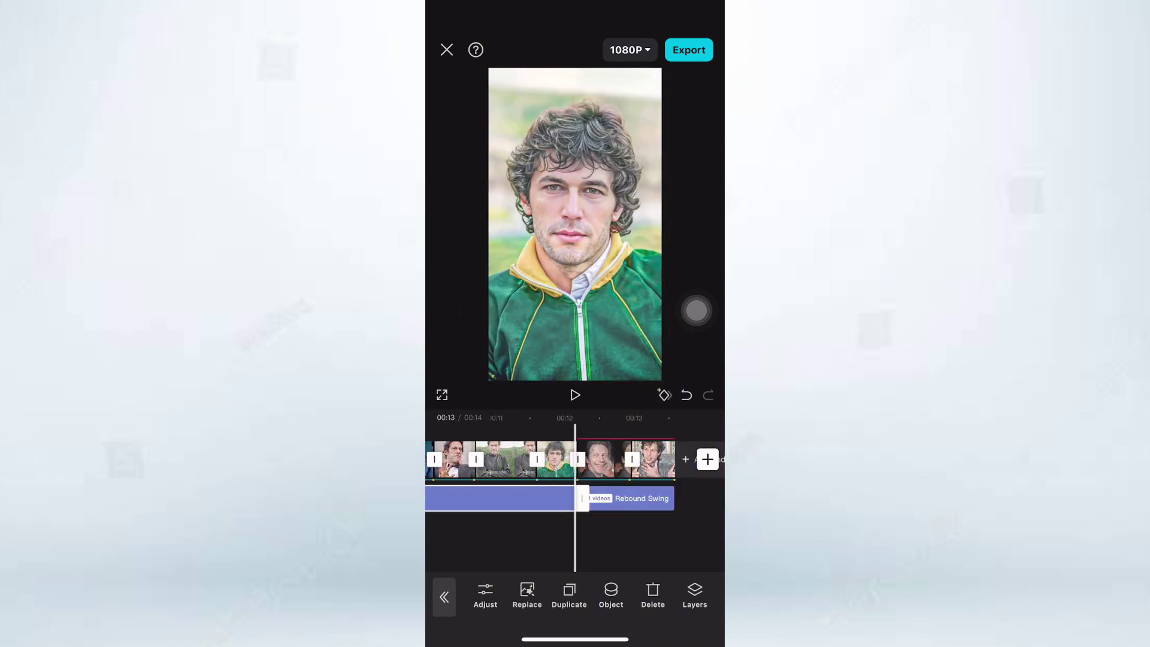
left_click_drag(443, 539, 719, 539)
left_click(444, 597)
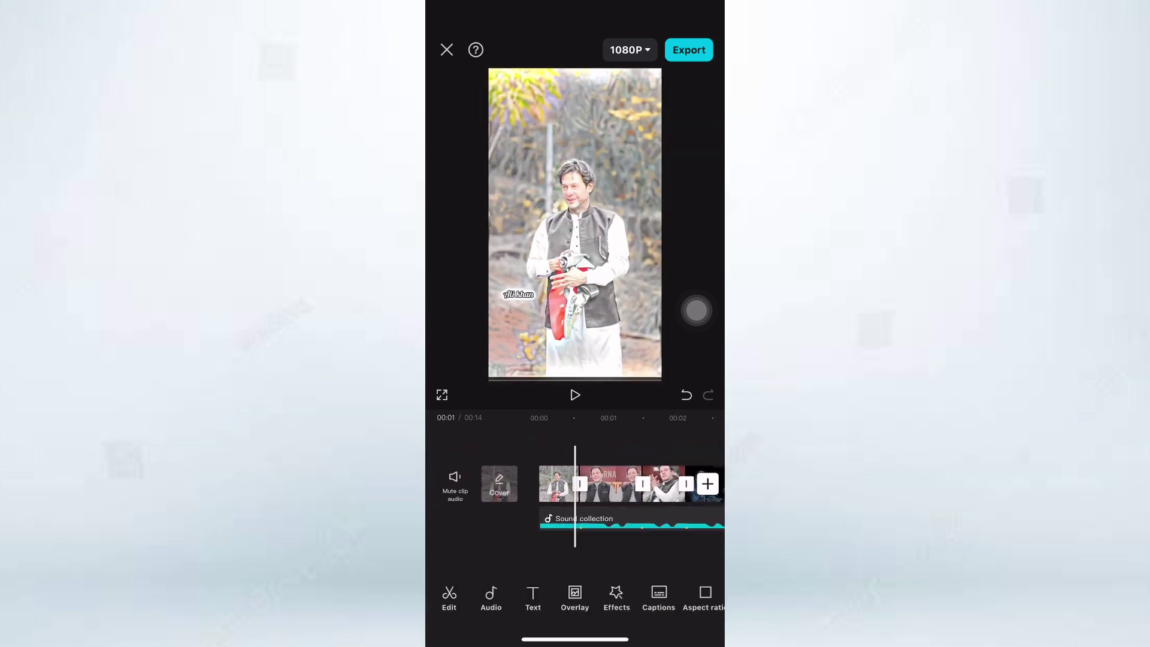
Trim the start of the Flash effect beneath Edge Glow so it begins slightly later
left_click(617, 596)
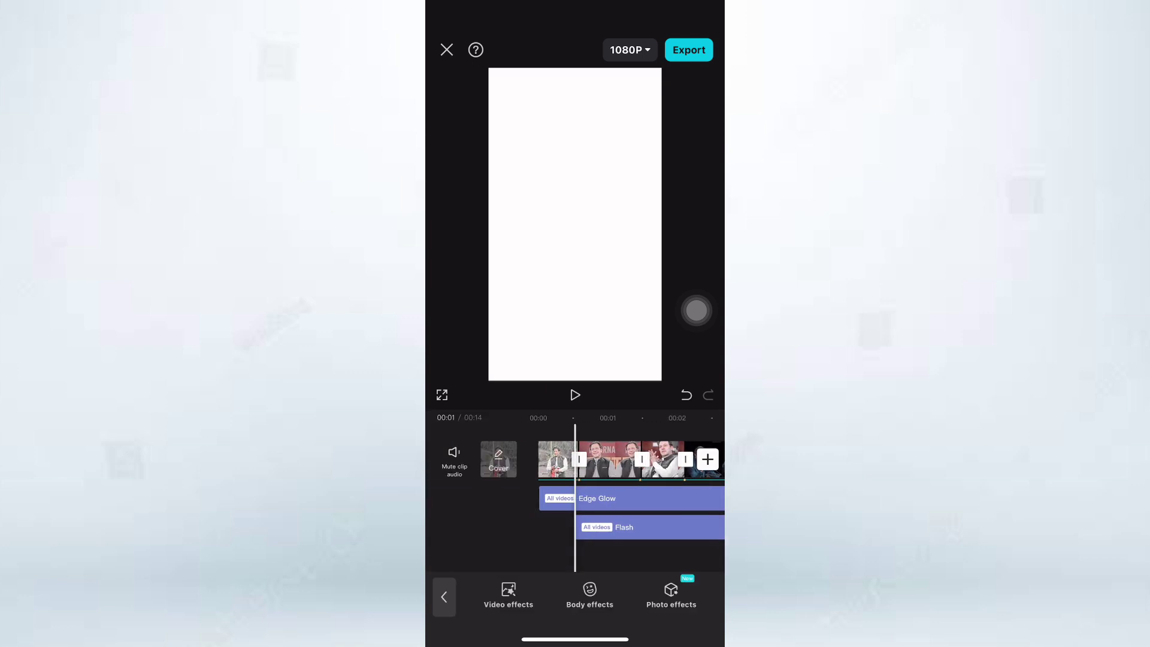
left_click(641, 527)
scroll(575, 497, "right", 3)
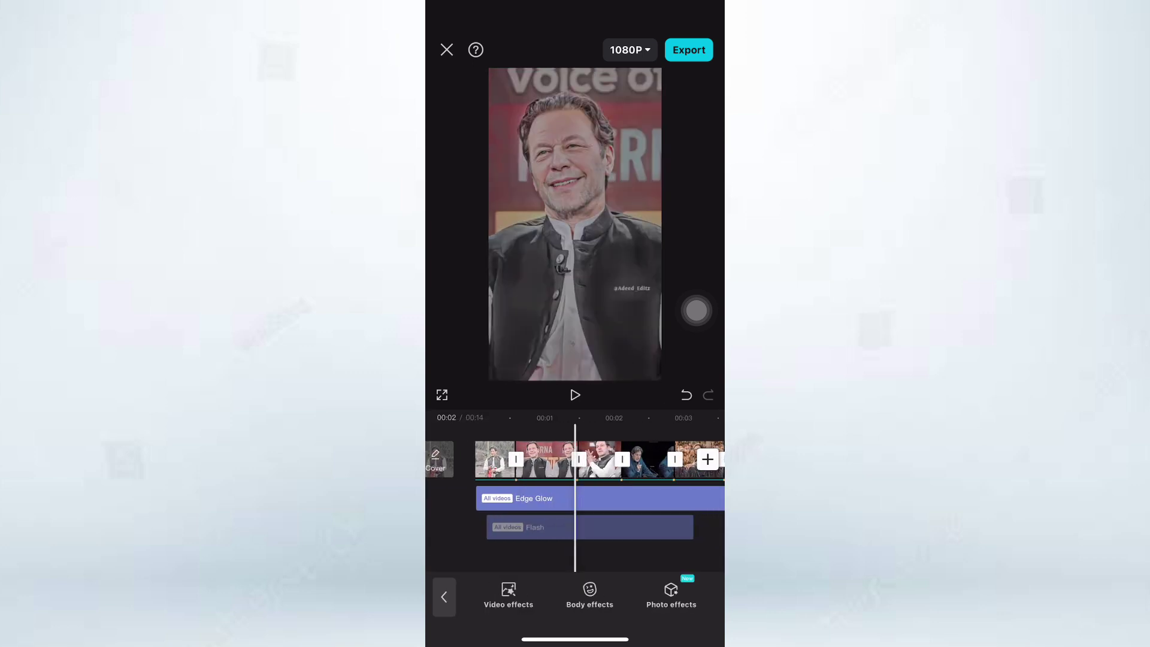
scroll(575, 497, "left", 3)
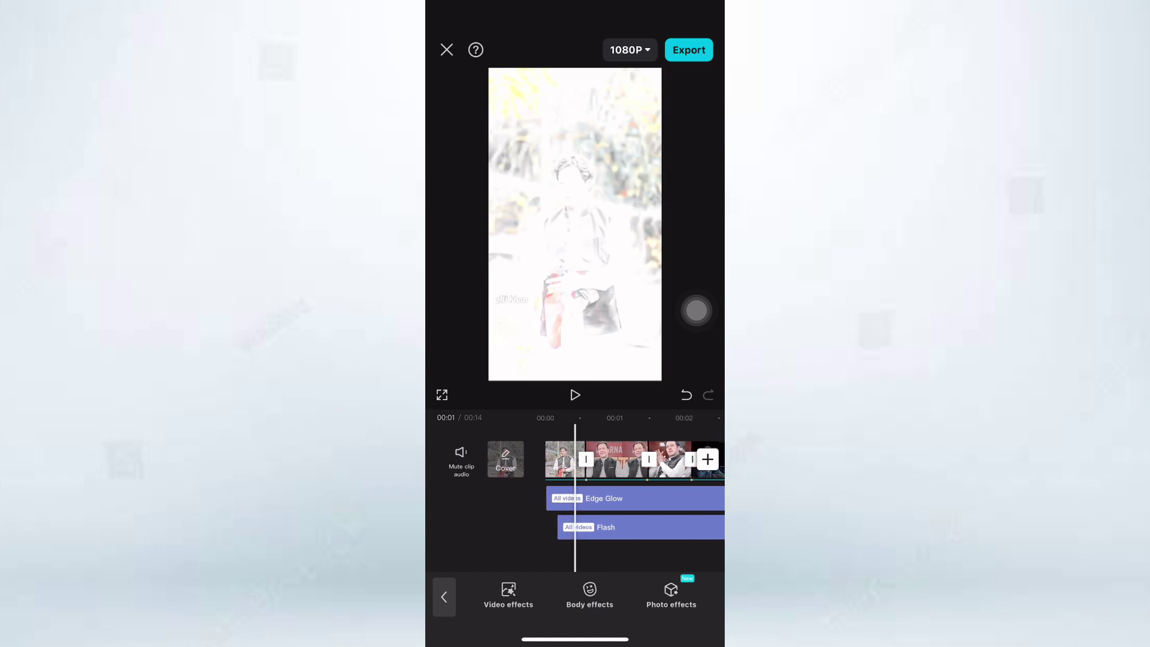
left_click(635, 528)
left_click_drag(547, 528, 568, 527)
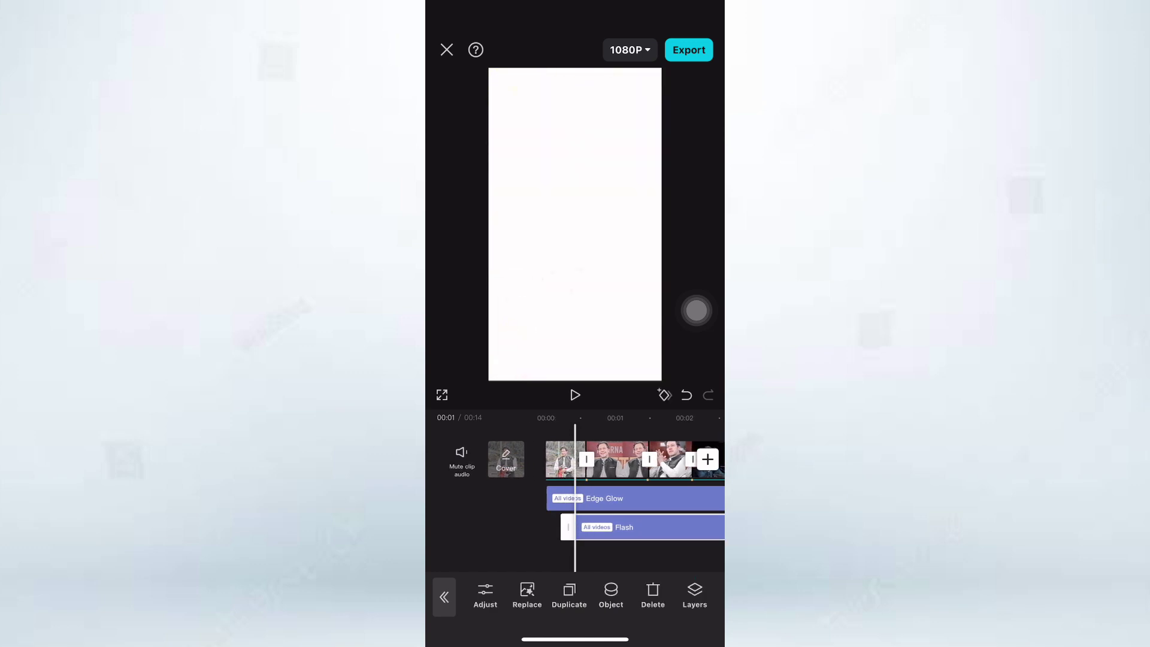
scroll(575, 461, "right", 5)
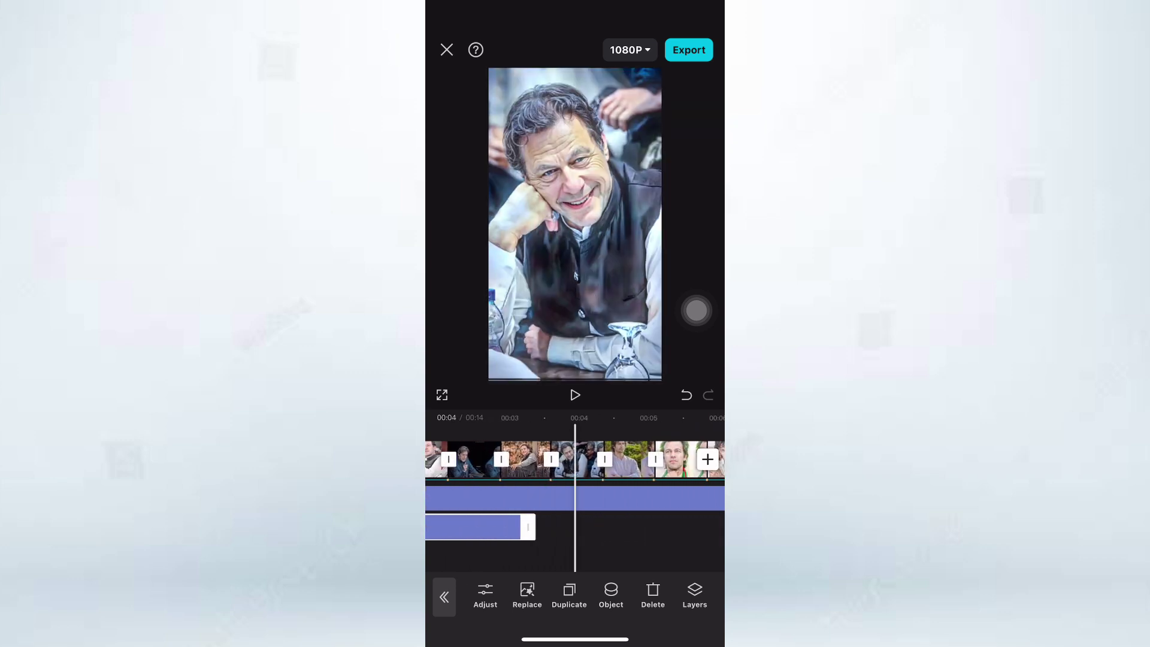
Trim the Flash effect's right edge to make it a brief burst
left_click_drag(642, 528, 490, 527)
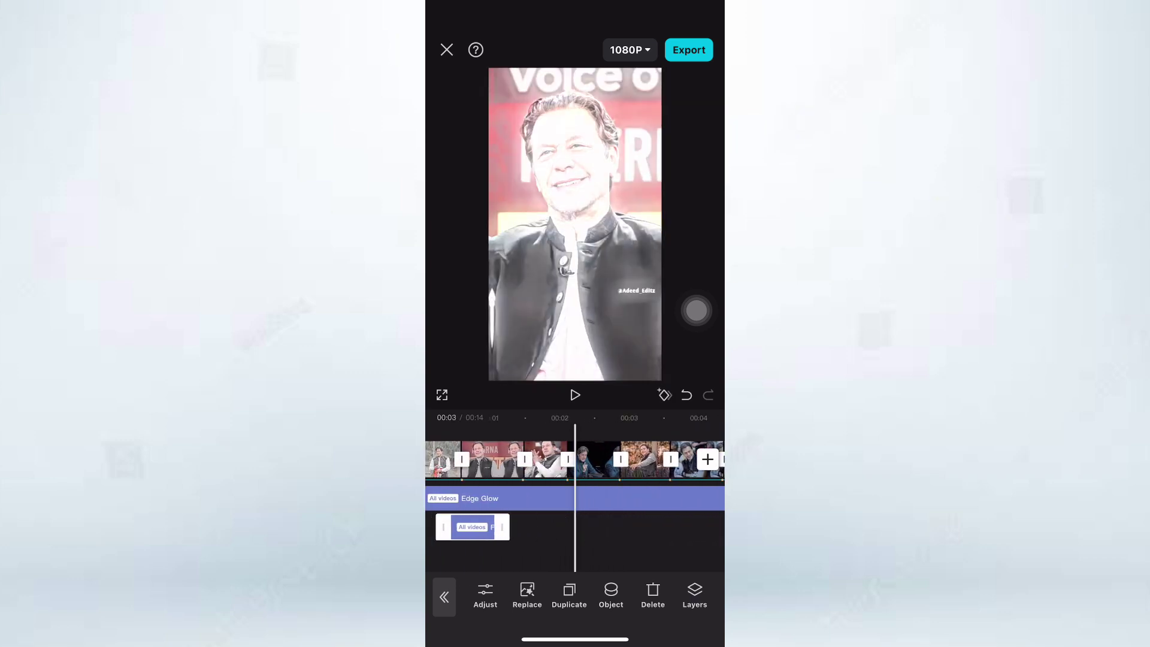
left_click_drag(490, 527, 581, 528)
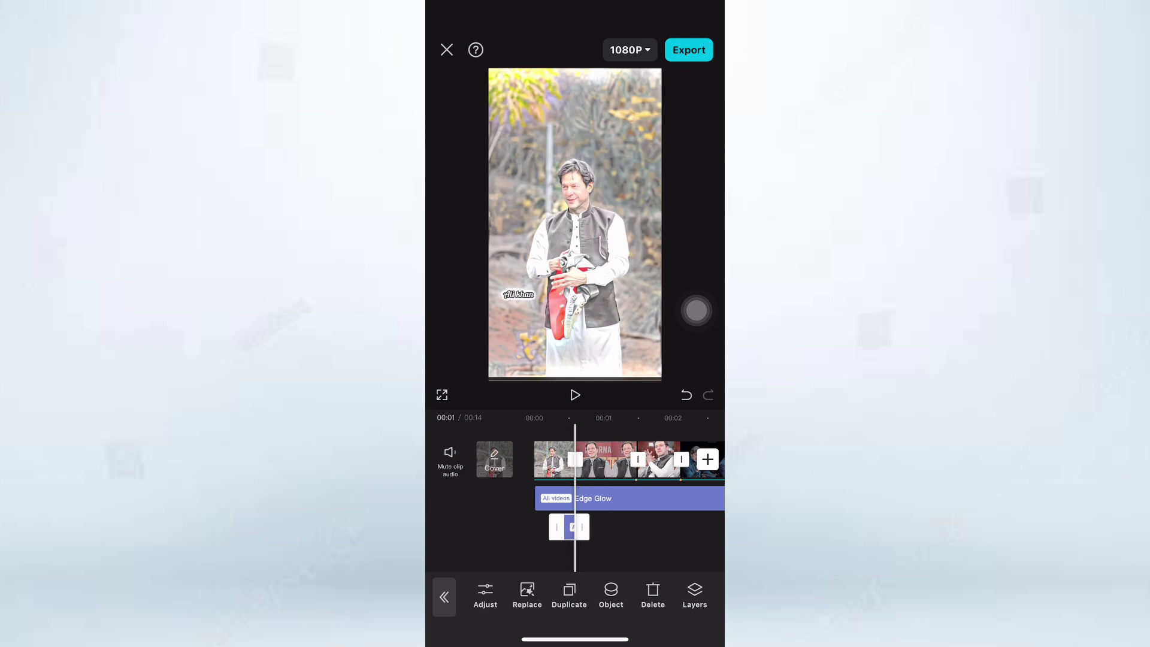
left_click(647, 539)
left_click(583, 527)
left_click(647, 539)
left_click(585, 527)
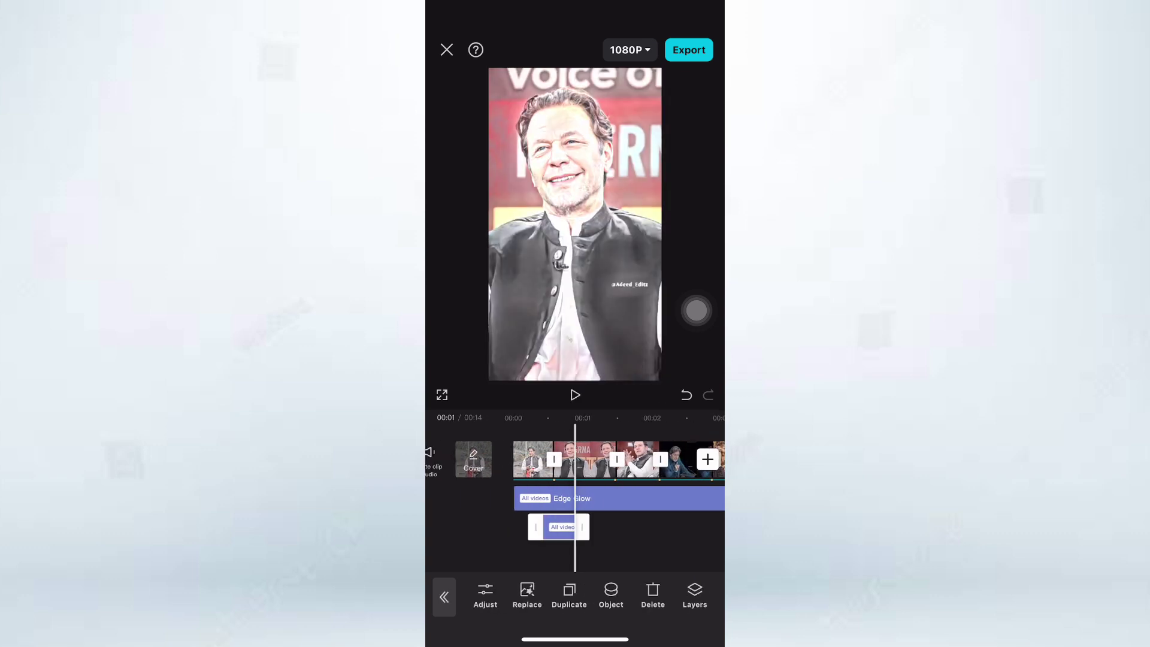
left_click(647, 540)
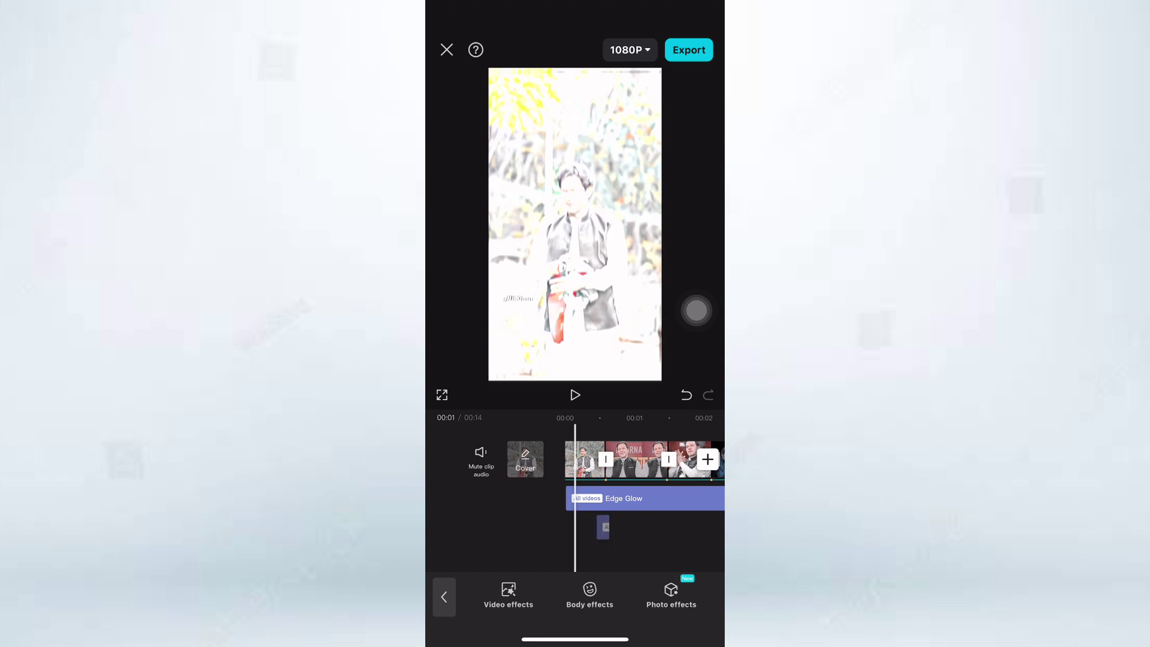
left_click(572, 528)
Duplicate the Flash burst at several points along the timeline and play back to check
left_click(647, 539)
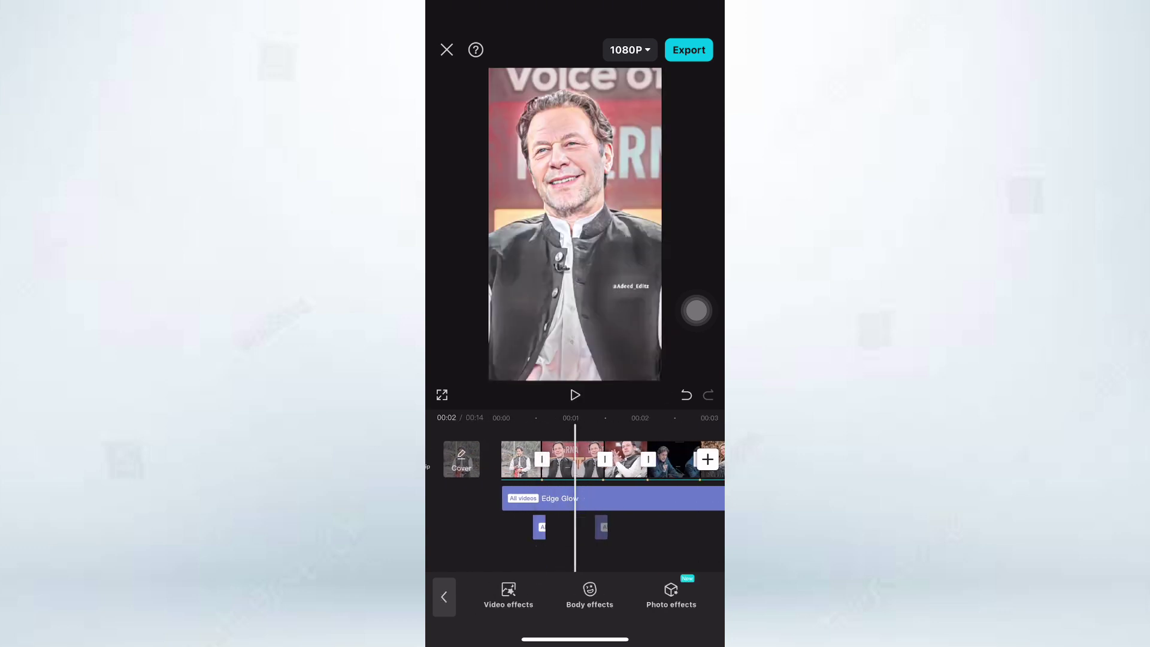
left_click_drag(599, 461, 566, 461)
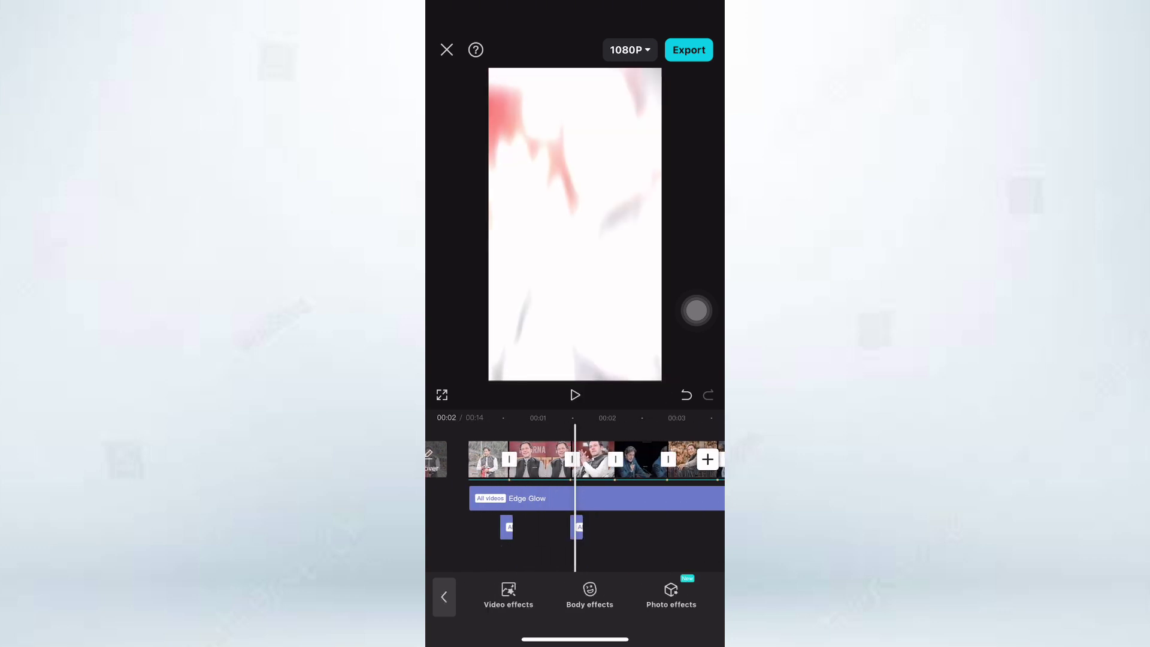
left_click(576, 527)
left_click(647, 539)
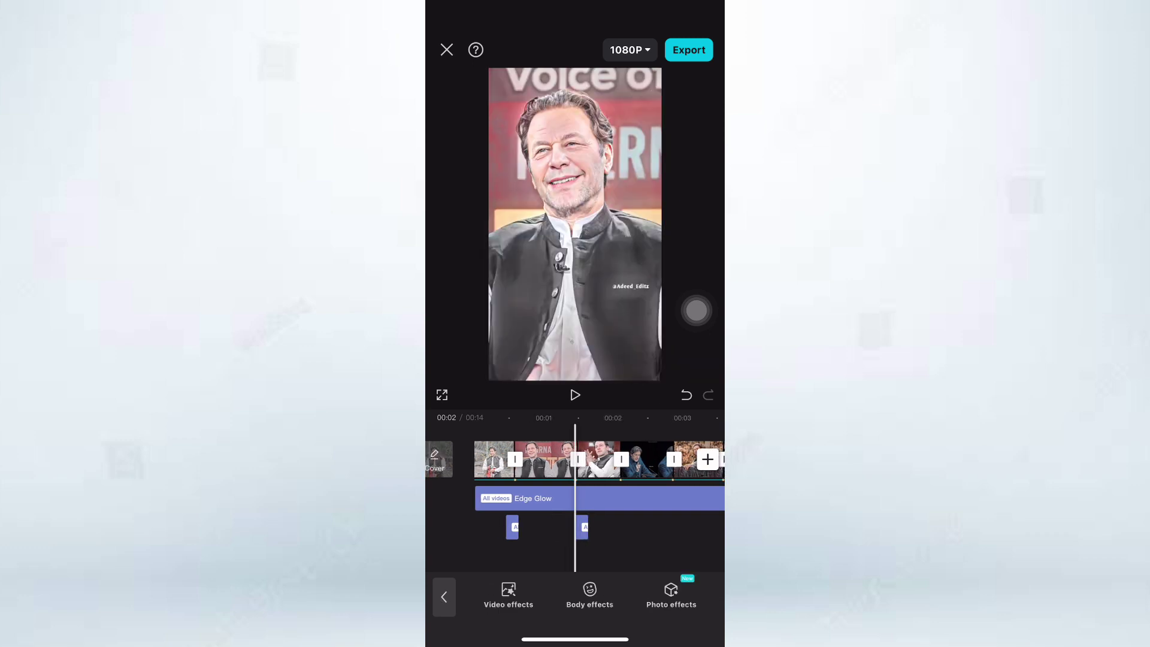
left_click(581, 527)
left_click(647, 539)
left_click_drag(599, 461, 547, 461)
left_click(581, 527)
left_click(647, 539)
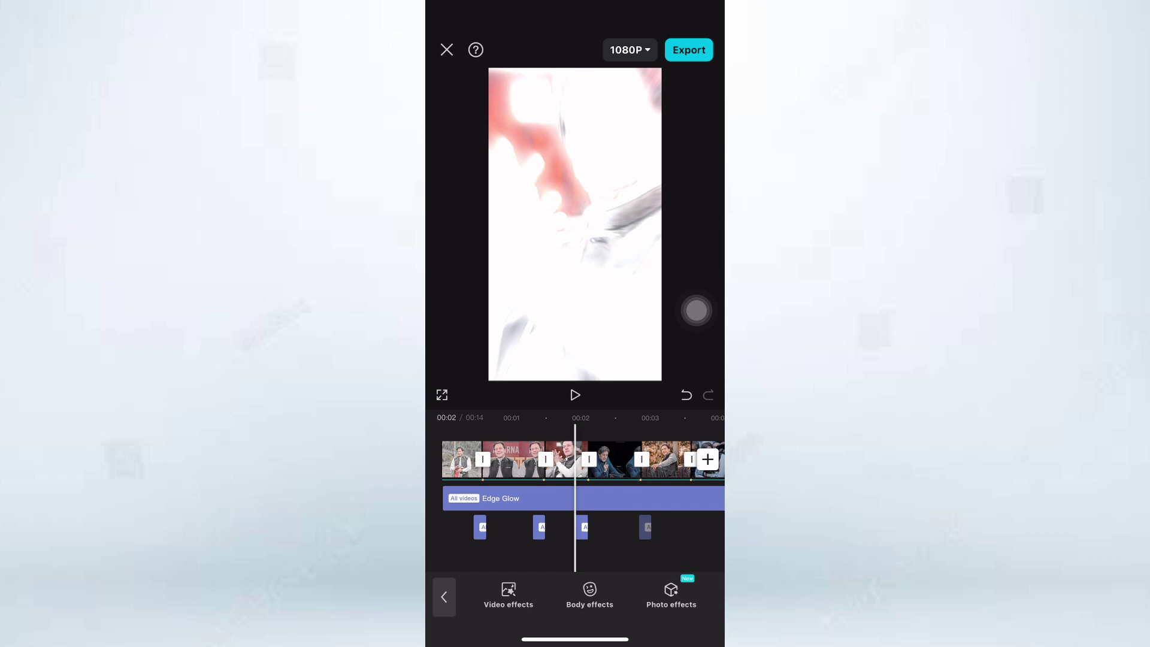
left_click(575, 395)
left_click(575, 395)
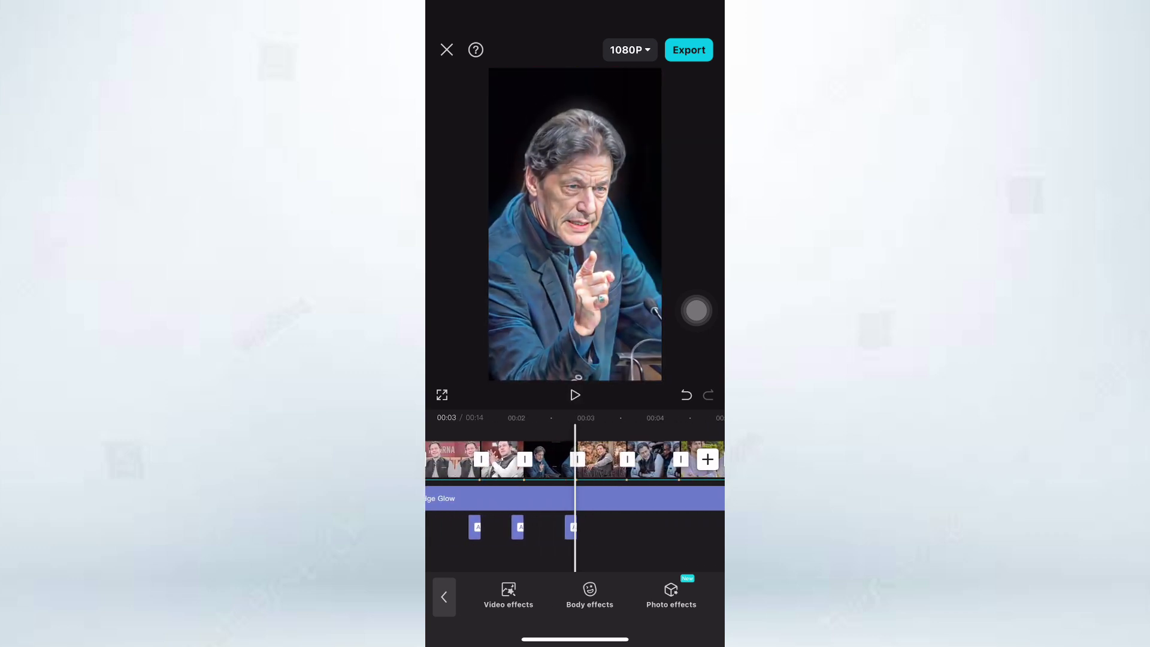
Add another Flash copy further along and review the neighbouring bursts
left_click(581, 528)
left_click(647, 539)
mouse_move(599, 461)
left_mouse_down()
mouse_move(574, 461)
mouse_move(617, 462)
left_mouse_up()
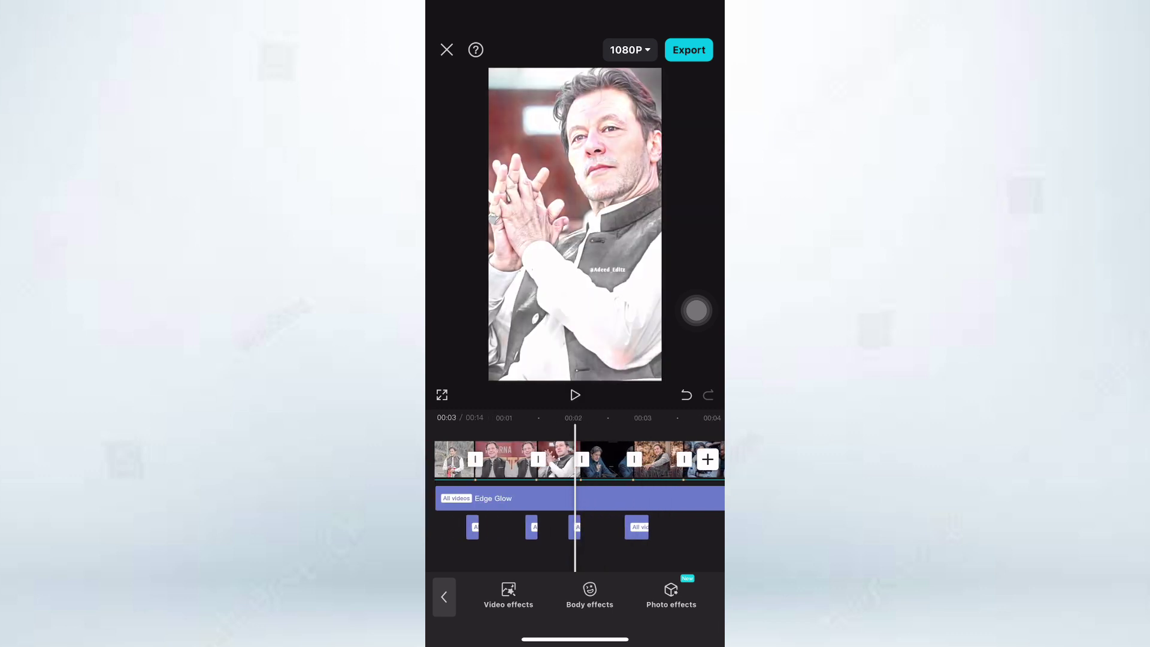
left_click(568, 527)
mouse_move(539, 461)
left_mouse_down()
mouse_move(581, 461)
mouse_move(460, 461)
left_mouse_up()
left_click(556, 527)
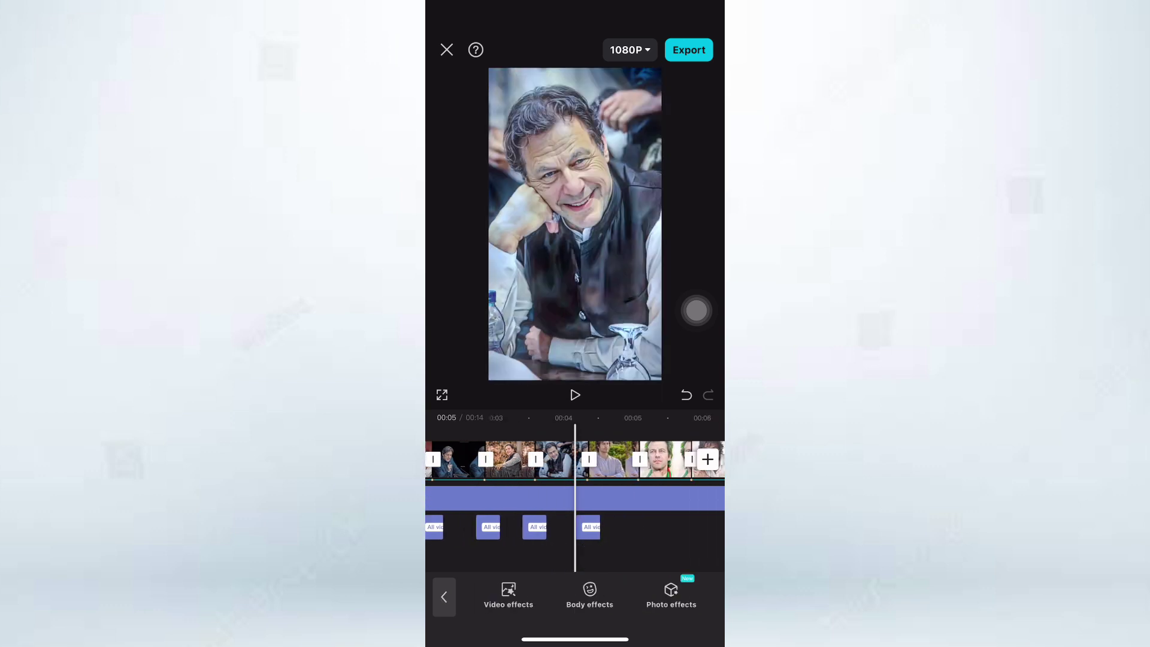
mouse_move(599, 461)
left_mouse_down()
mouse_move(563, 461)
mouse_move(613, 461)
left_mouse_up()
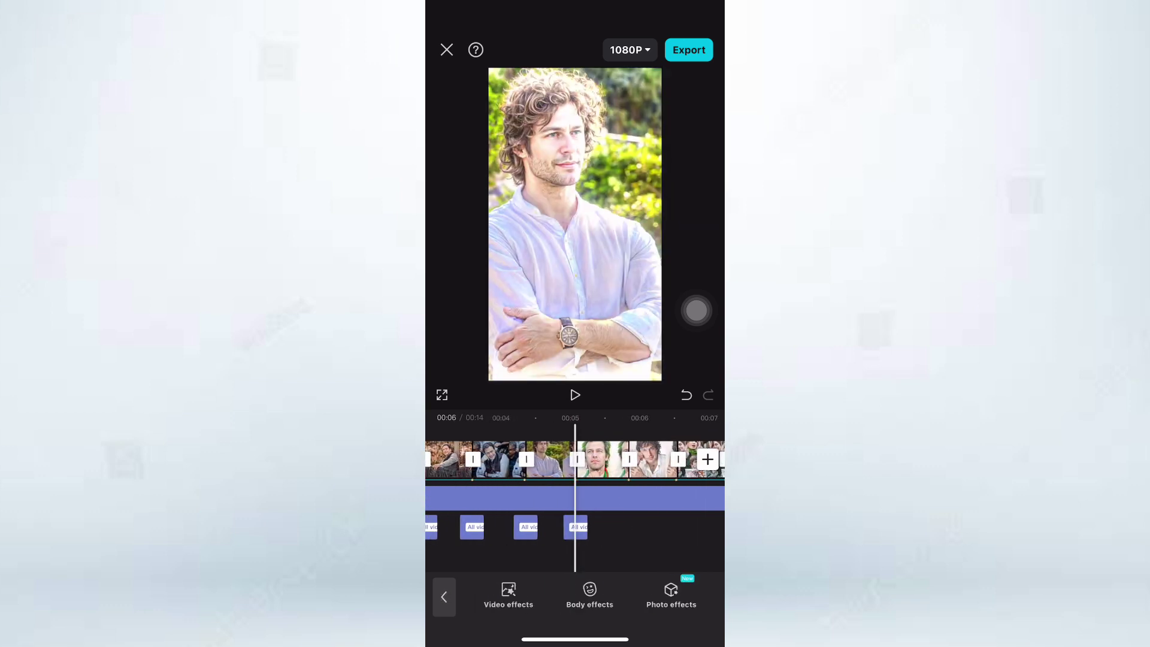
left_click(585, 527)
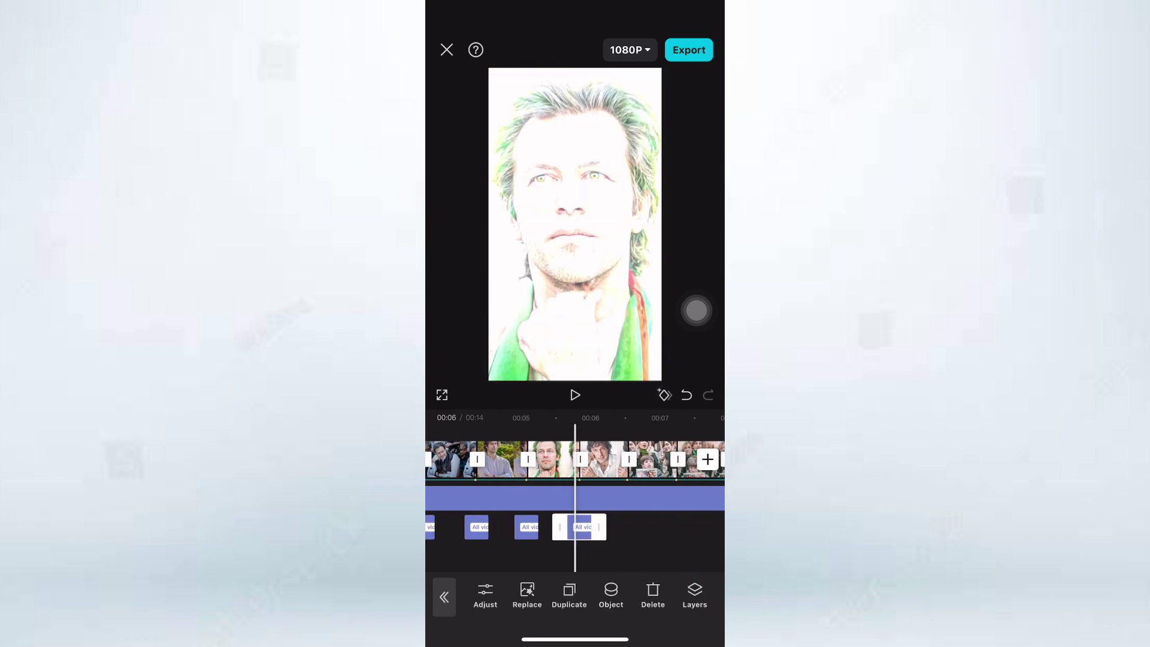
left_click_drag(623, 462, 575, 462)
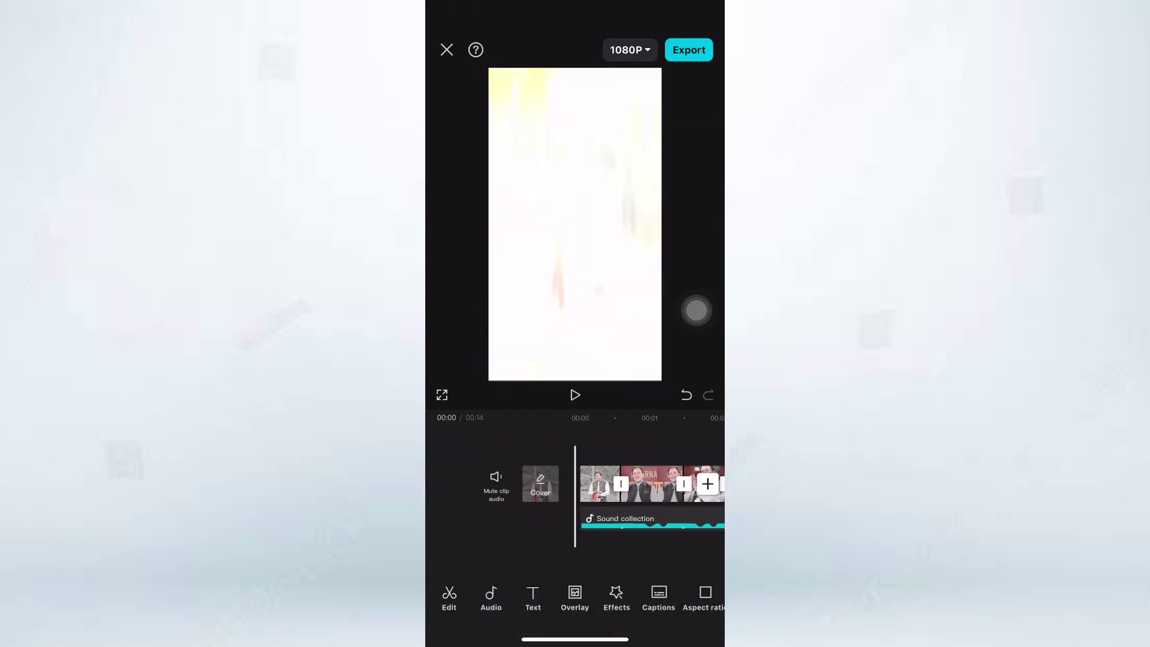
Scrub the timeline to around 00:02 to preview the layered montage
left_click_drag(696, 311, 697, 159)
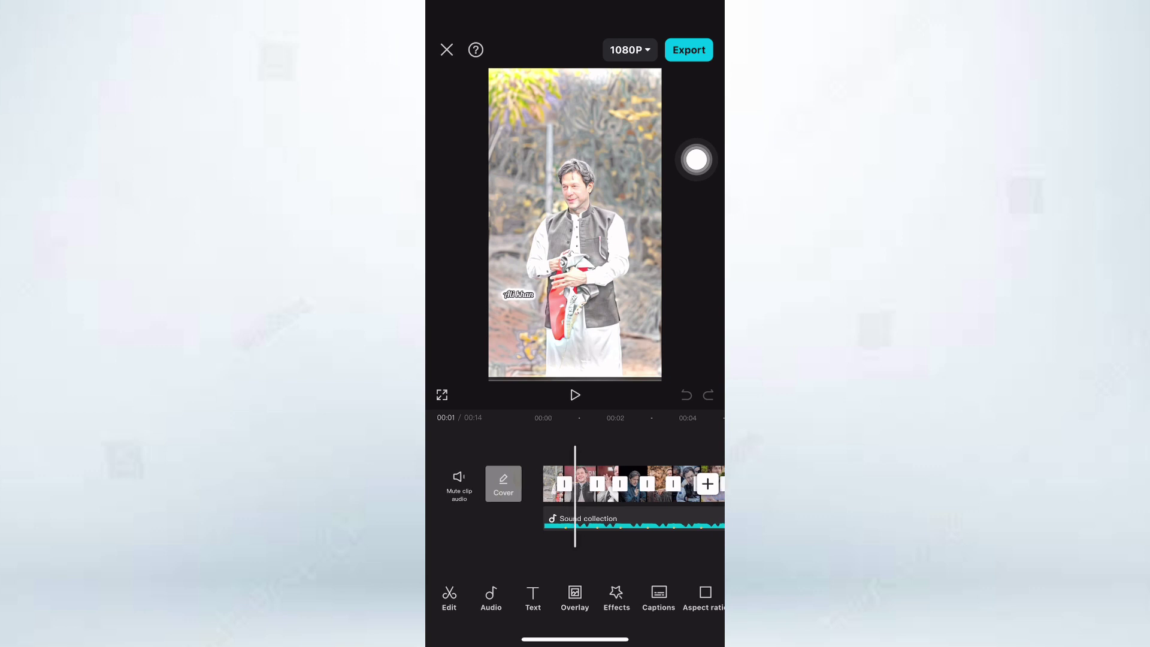
left_click_drag(647, 484, 607, 484)
mouse_move(697, 159)
left_mouse_down()
mouse_move(693, 90)
mouse_move(700, 151)
left_mouse_up()
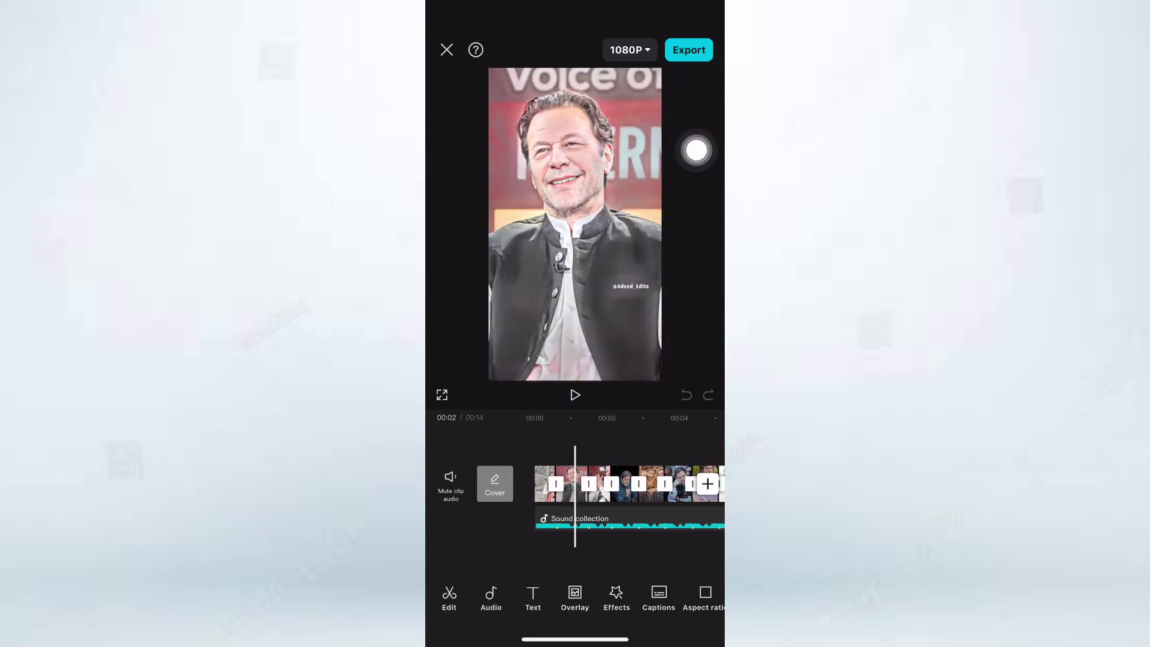